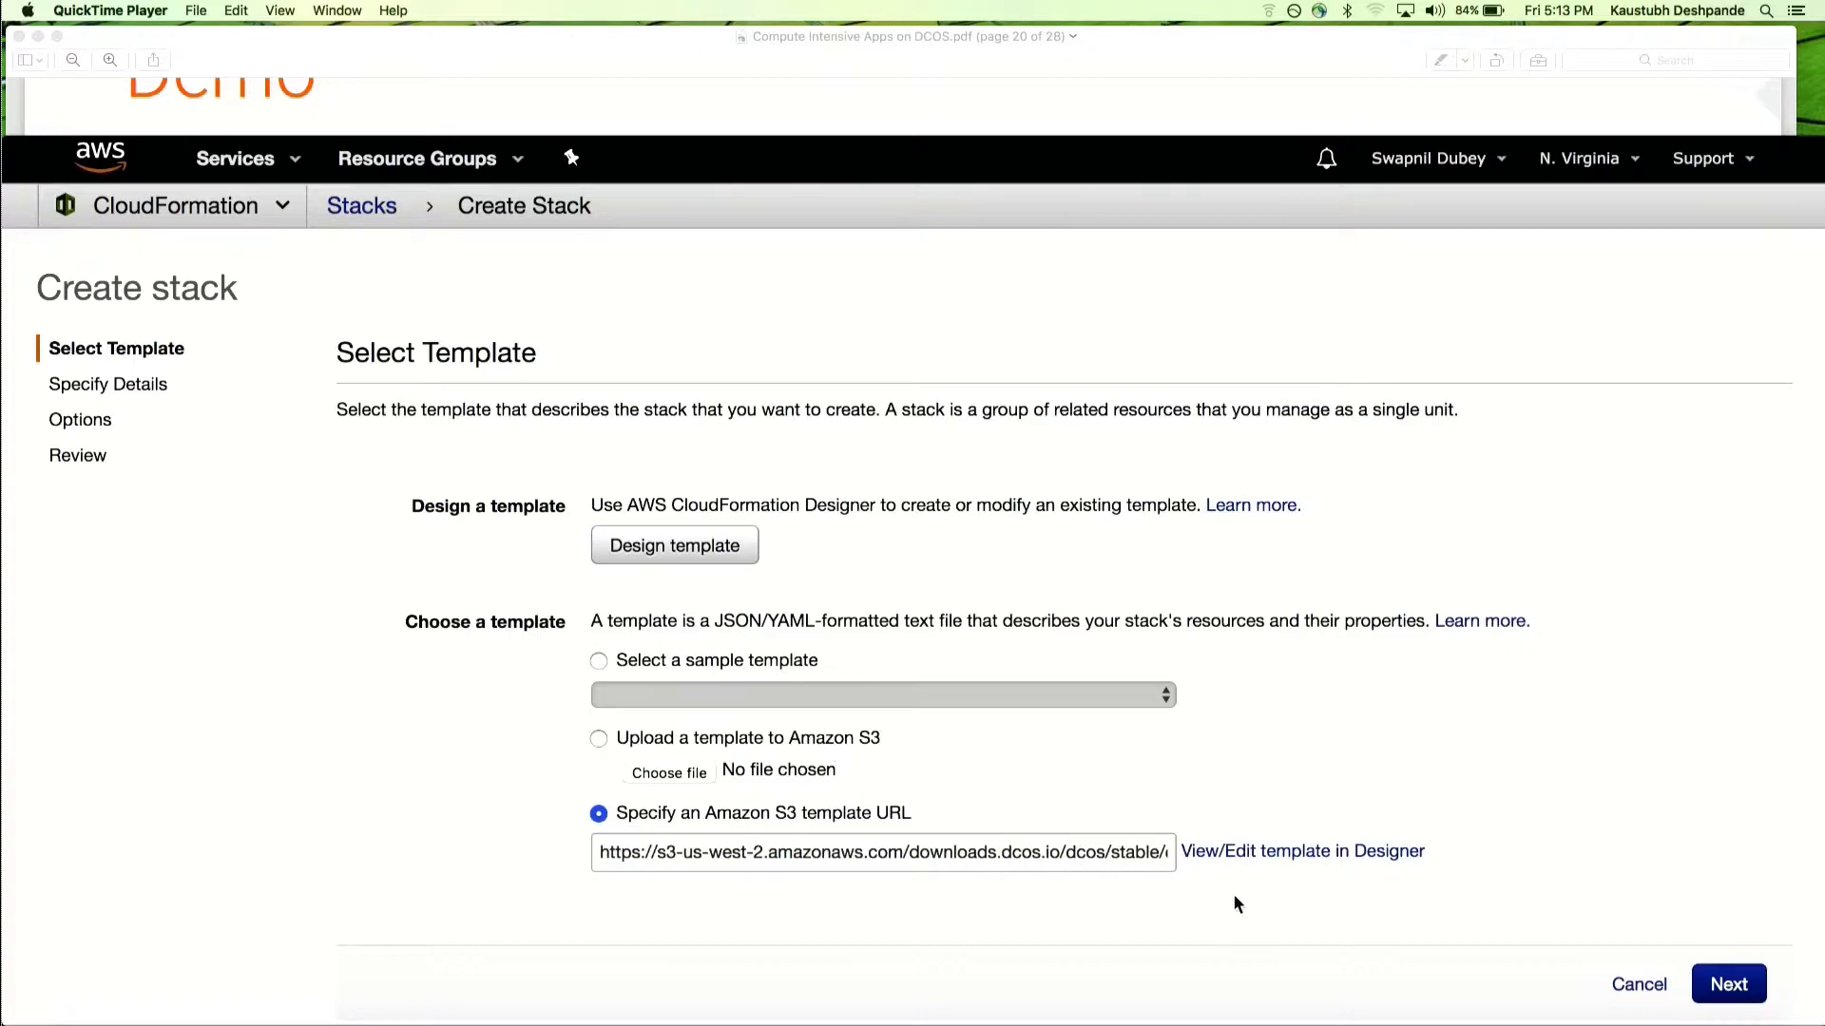
# Examine the DC/OS stack template's JSON code and resource diagram in Designer, and leave the site without saving changes
pyautogui.moveTo(666, 858); pyautogui.dragTo(1069, 896)
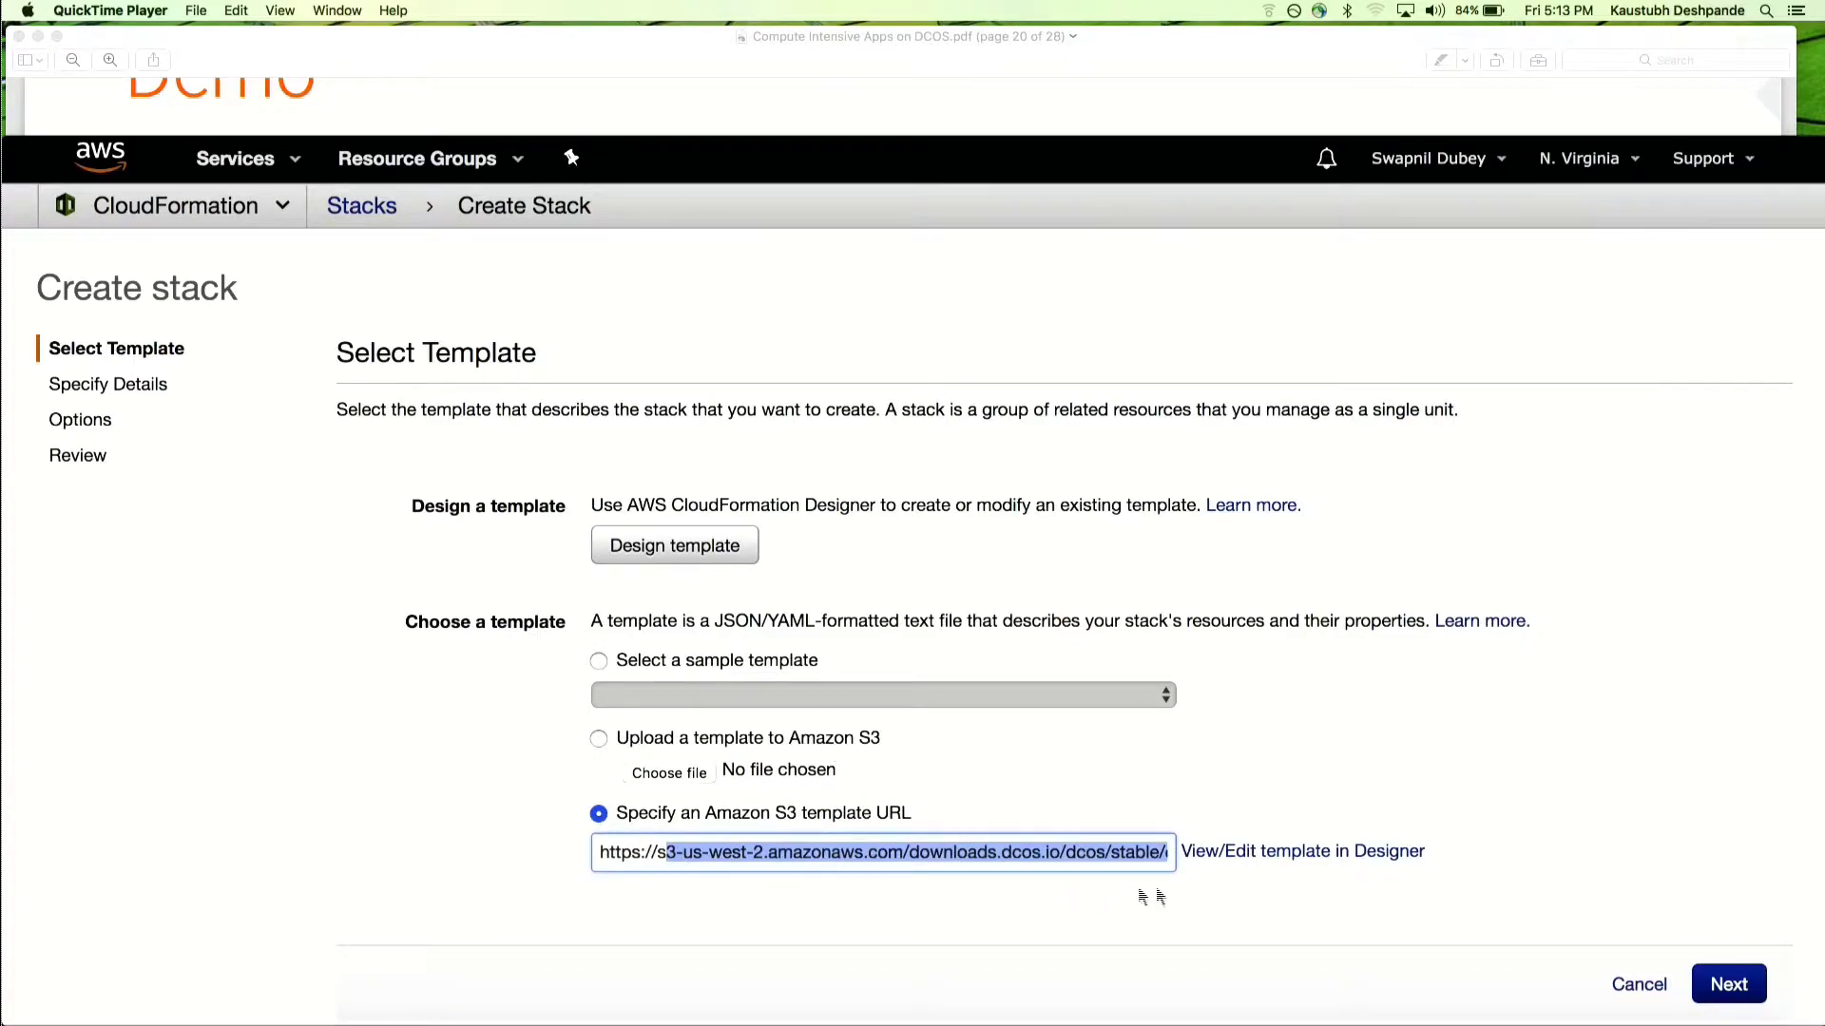
pyautogui.click(1261, 857)
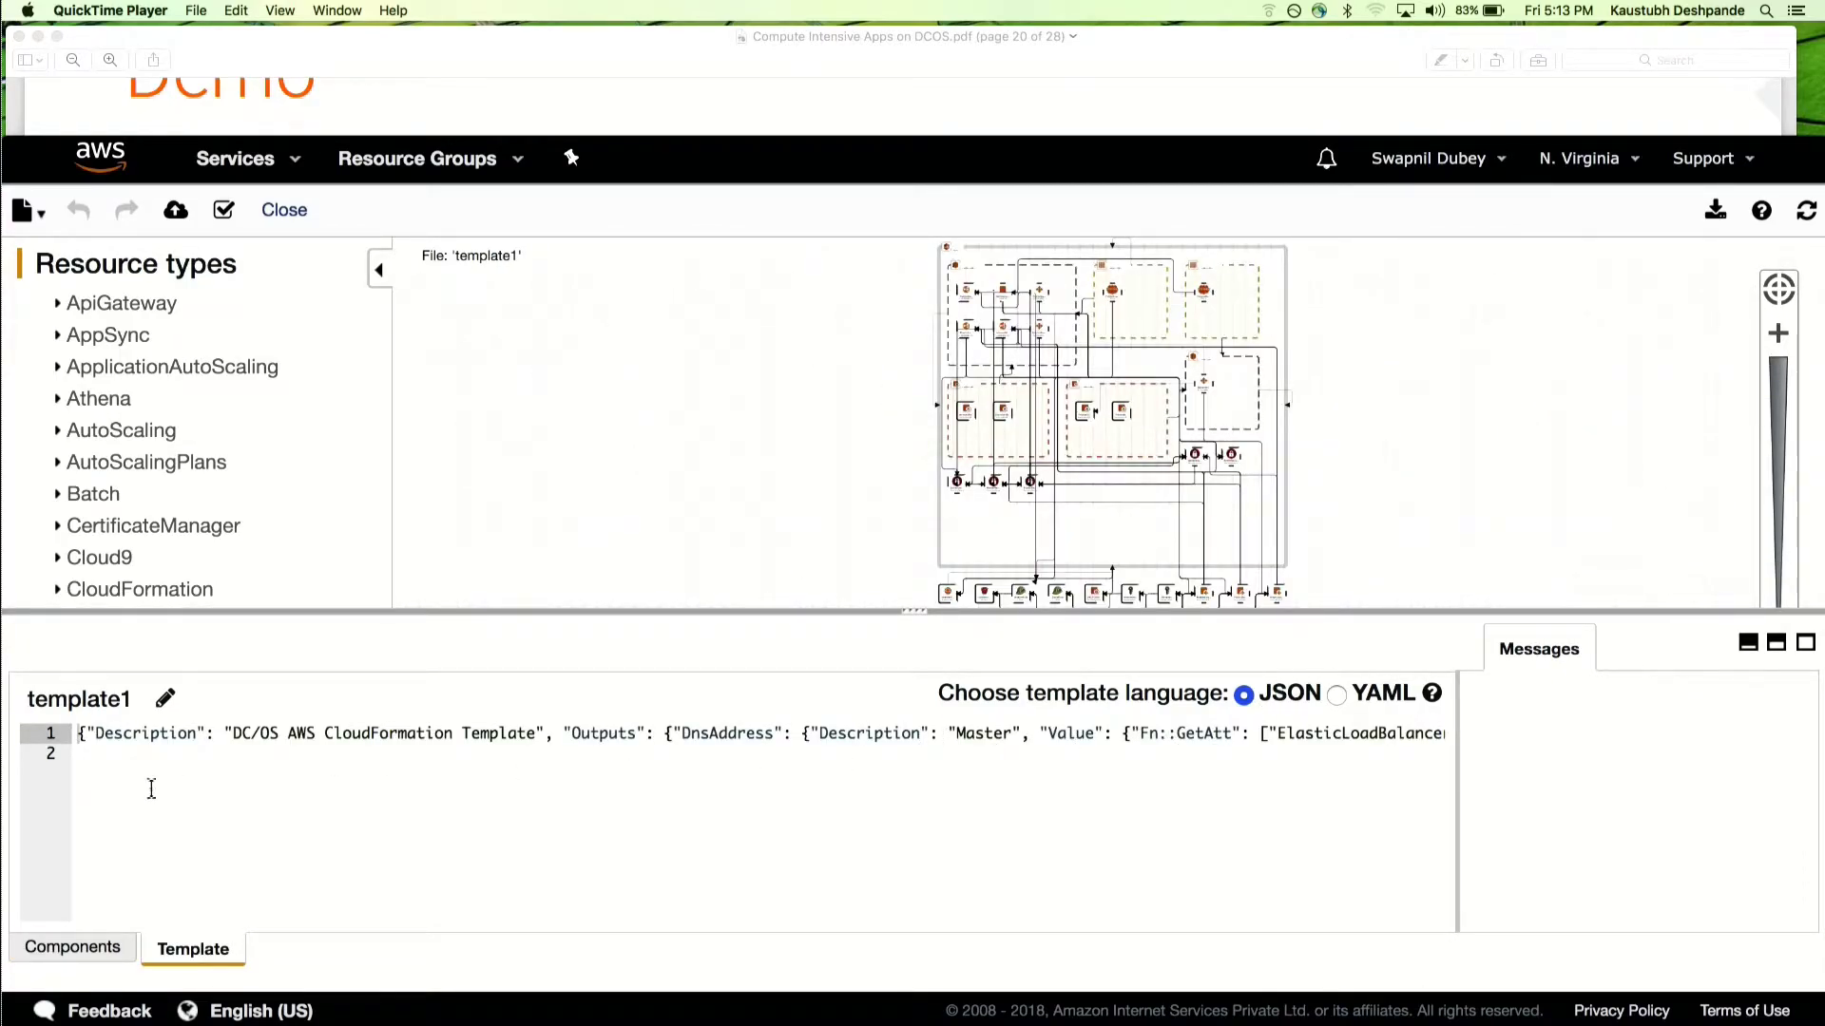
pyautogui.moveTo(142, 737); pyautogui.dragTo(1471, 747)
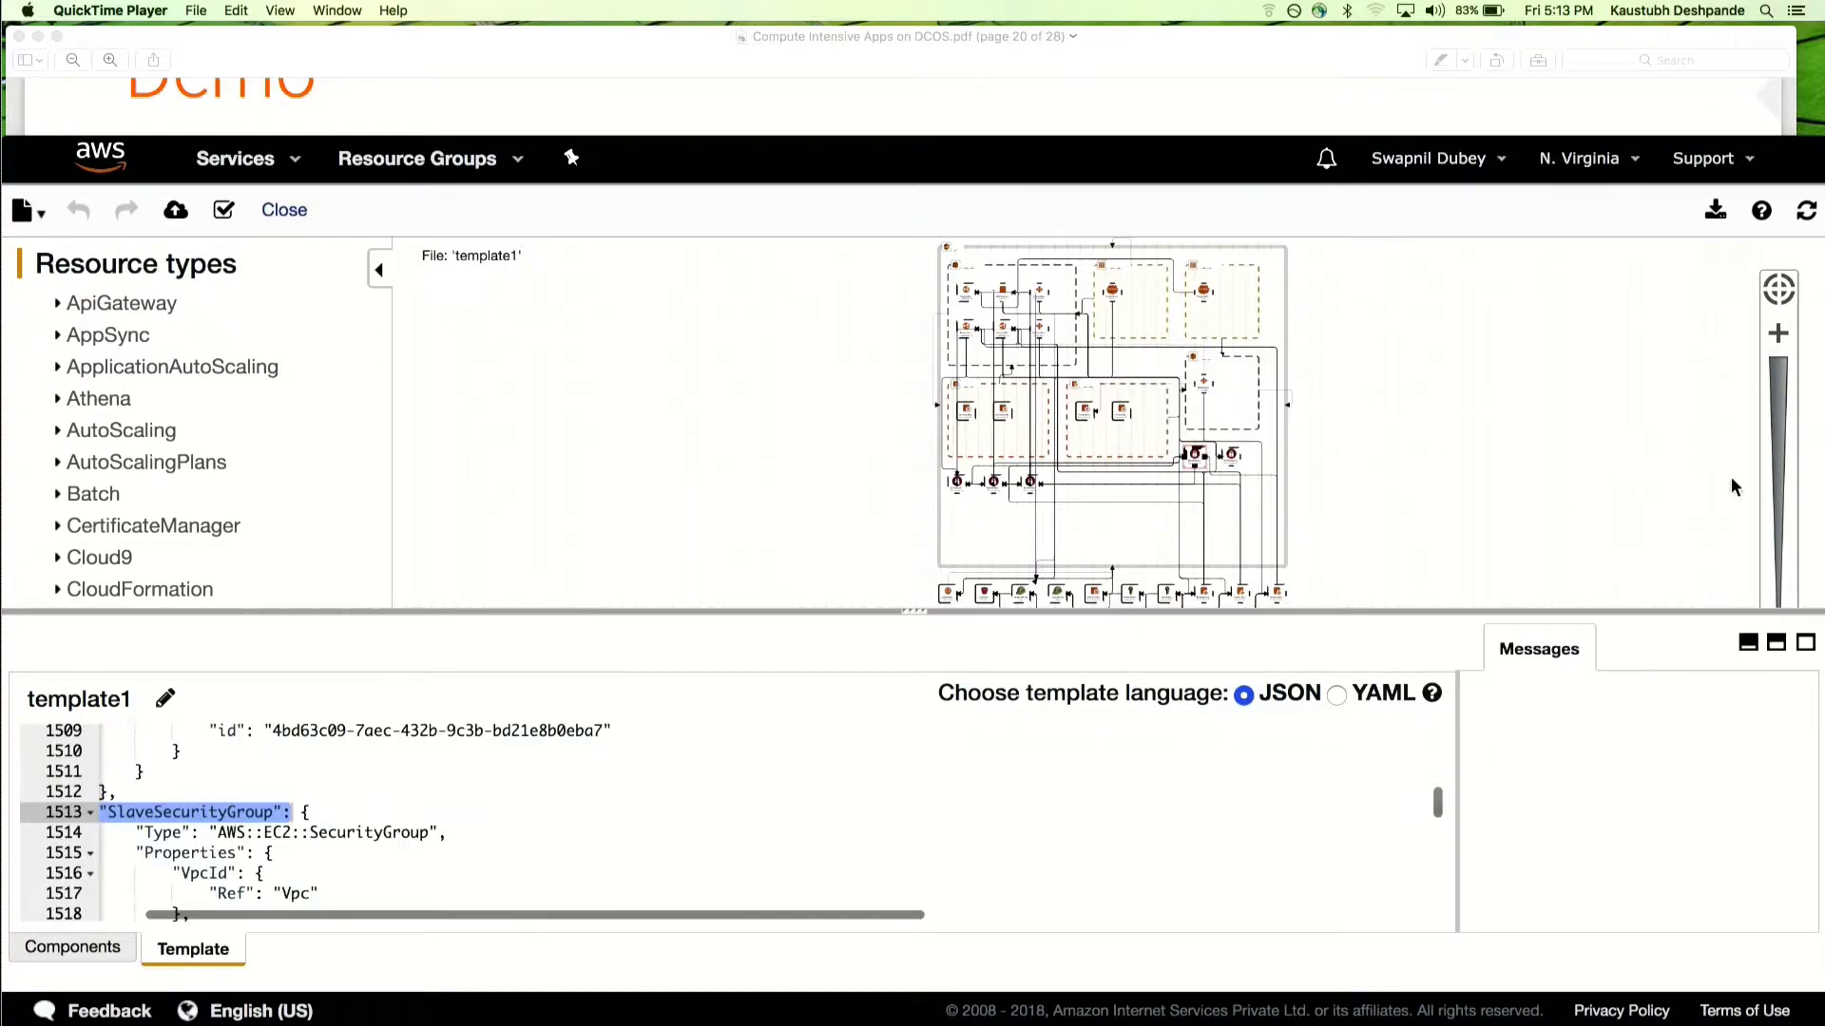
pyautogui.click(1778, 478)
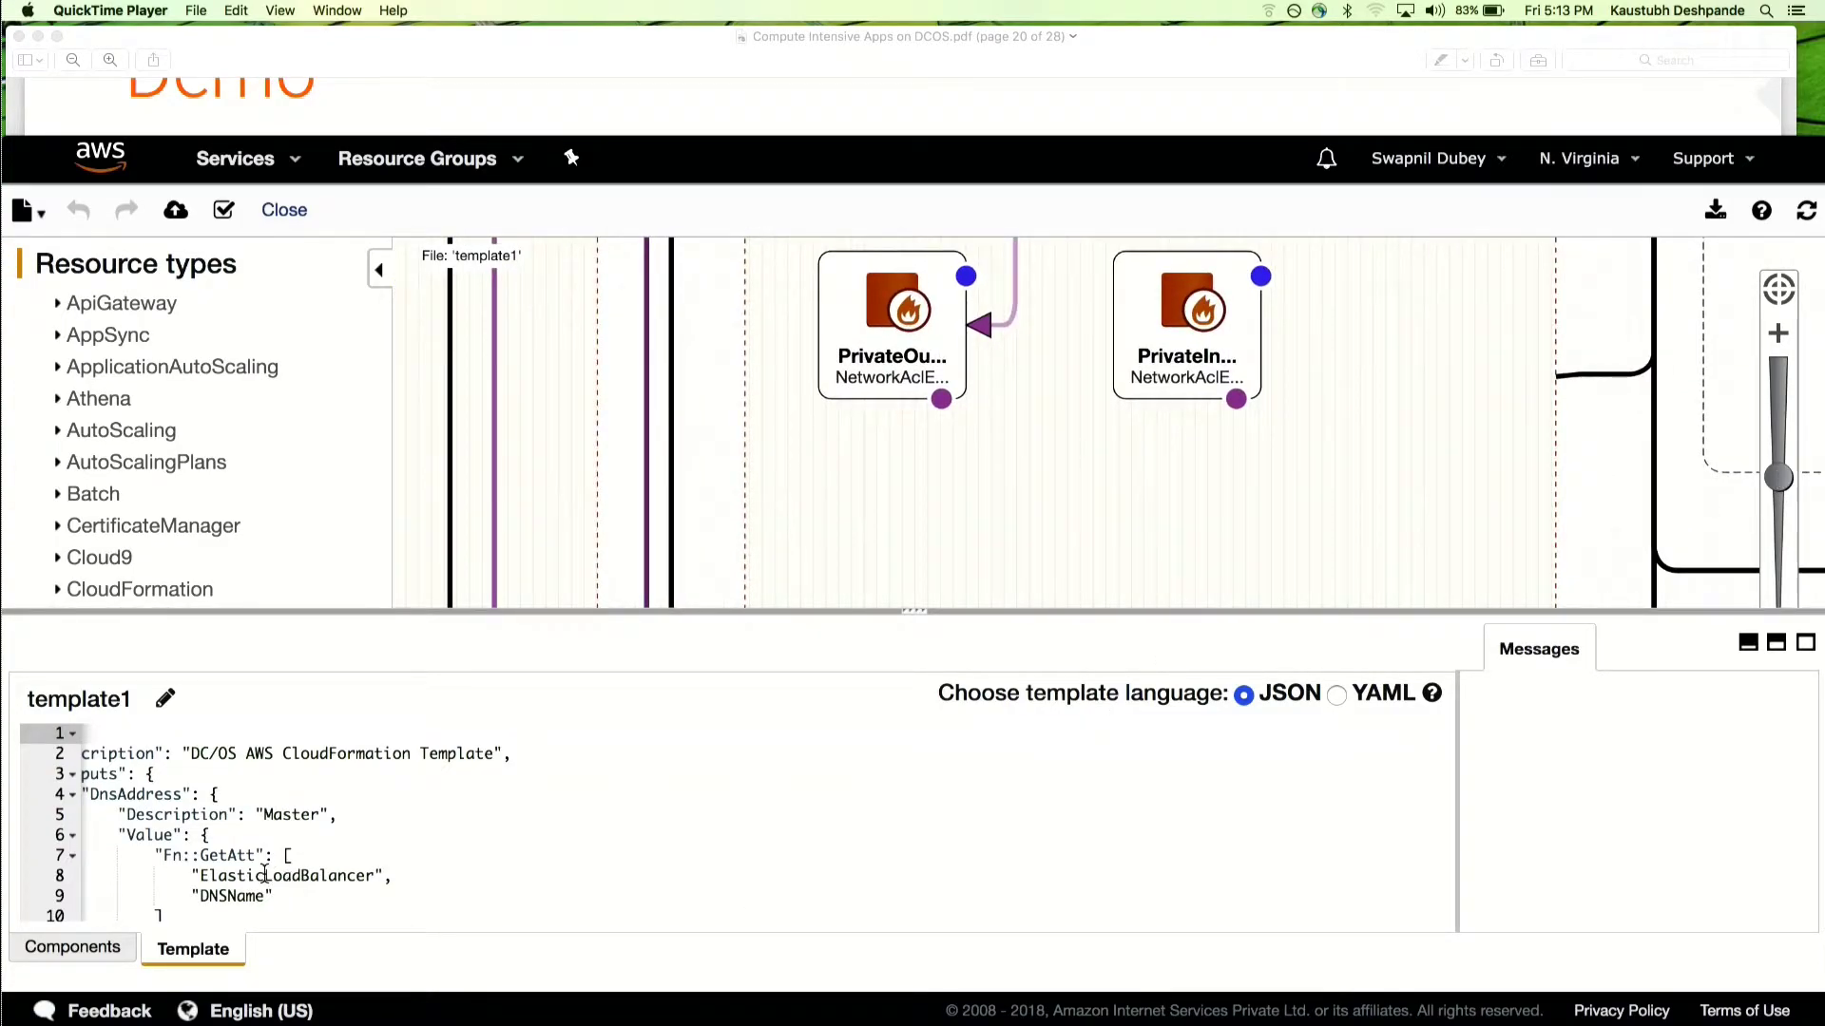
pyautogui.moveTo(118, 774); pyautogui.dragTo(371, 912)
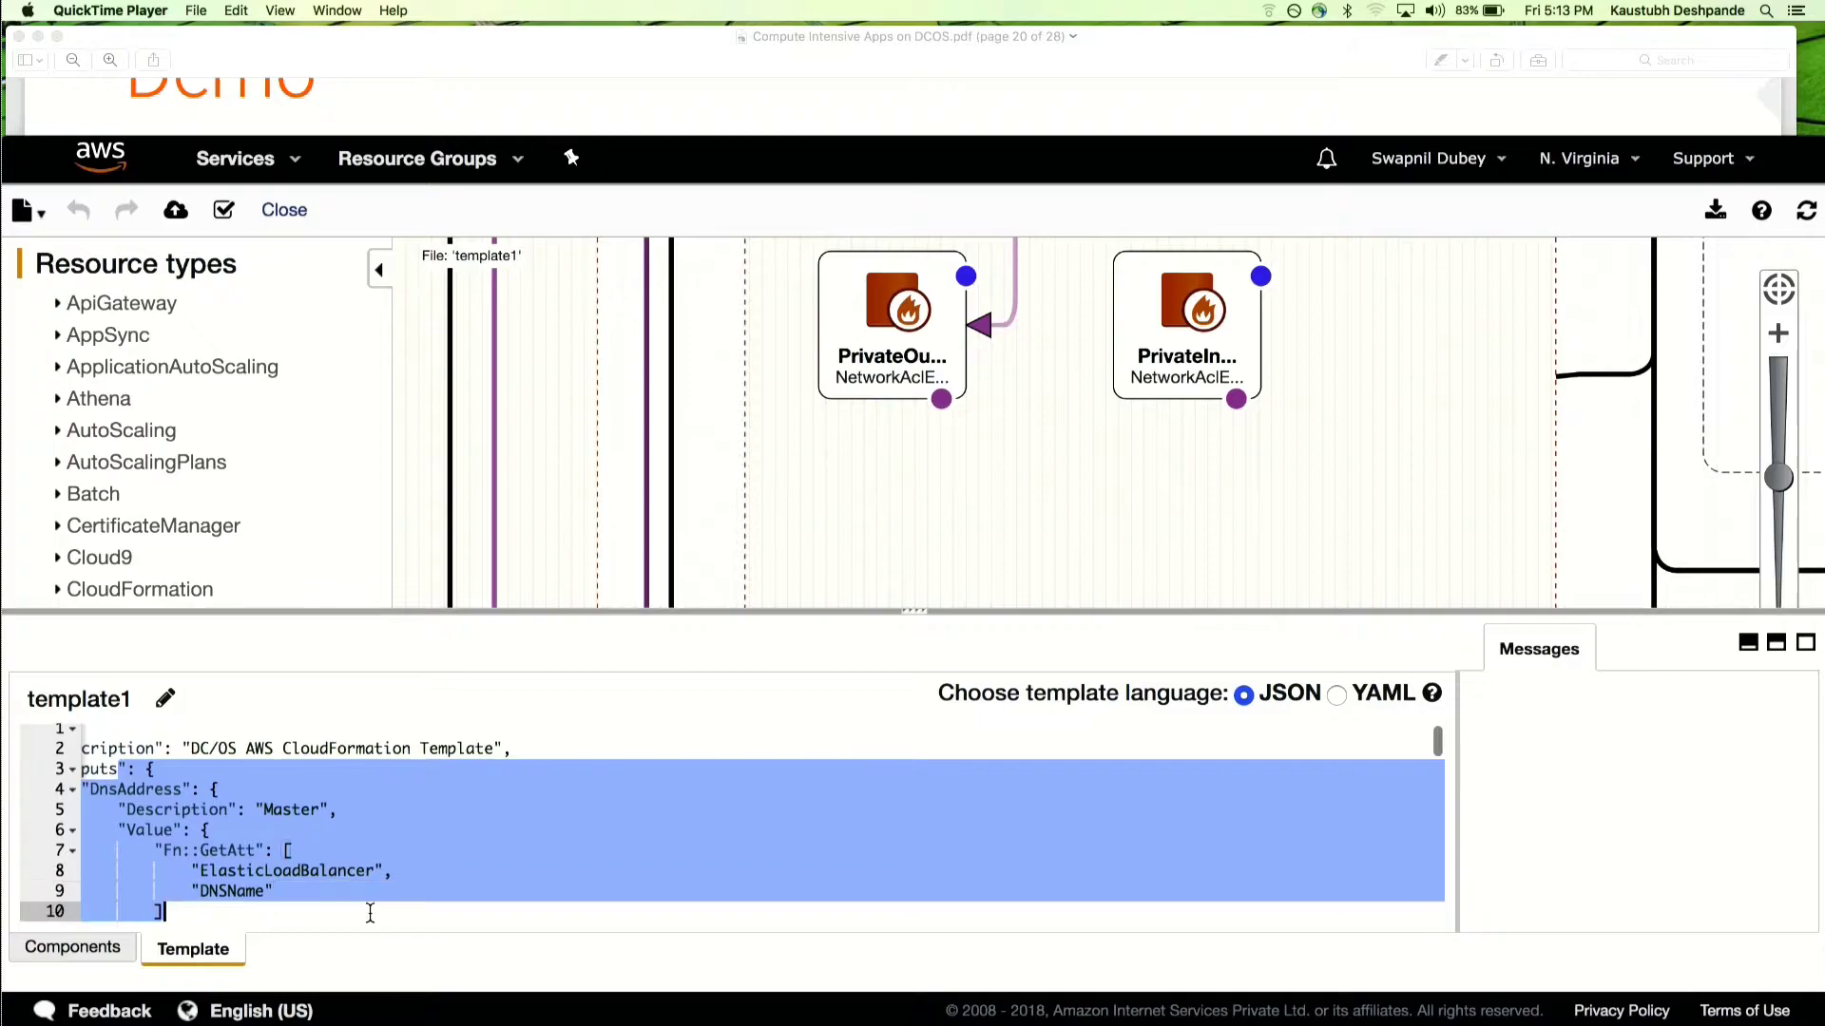
pyautogui.click(559, 742)
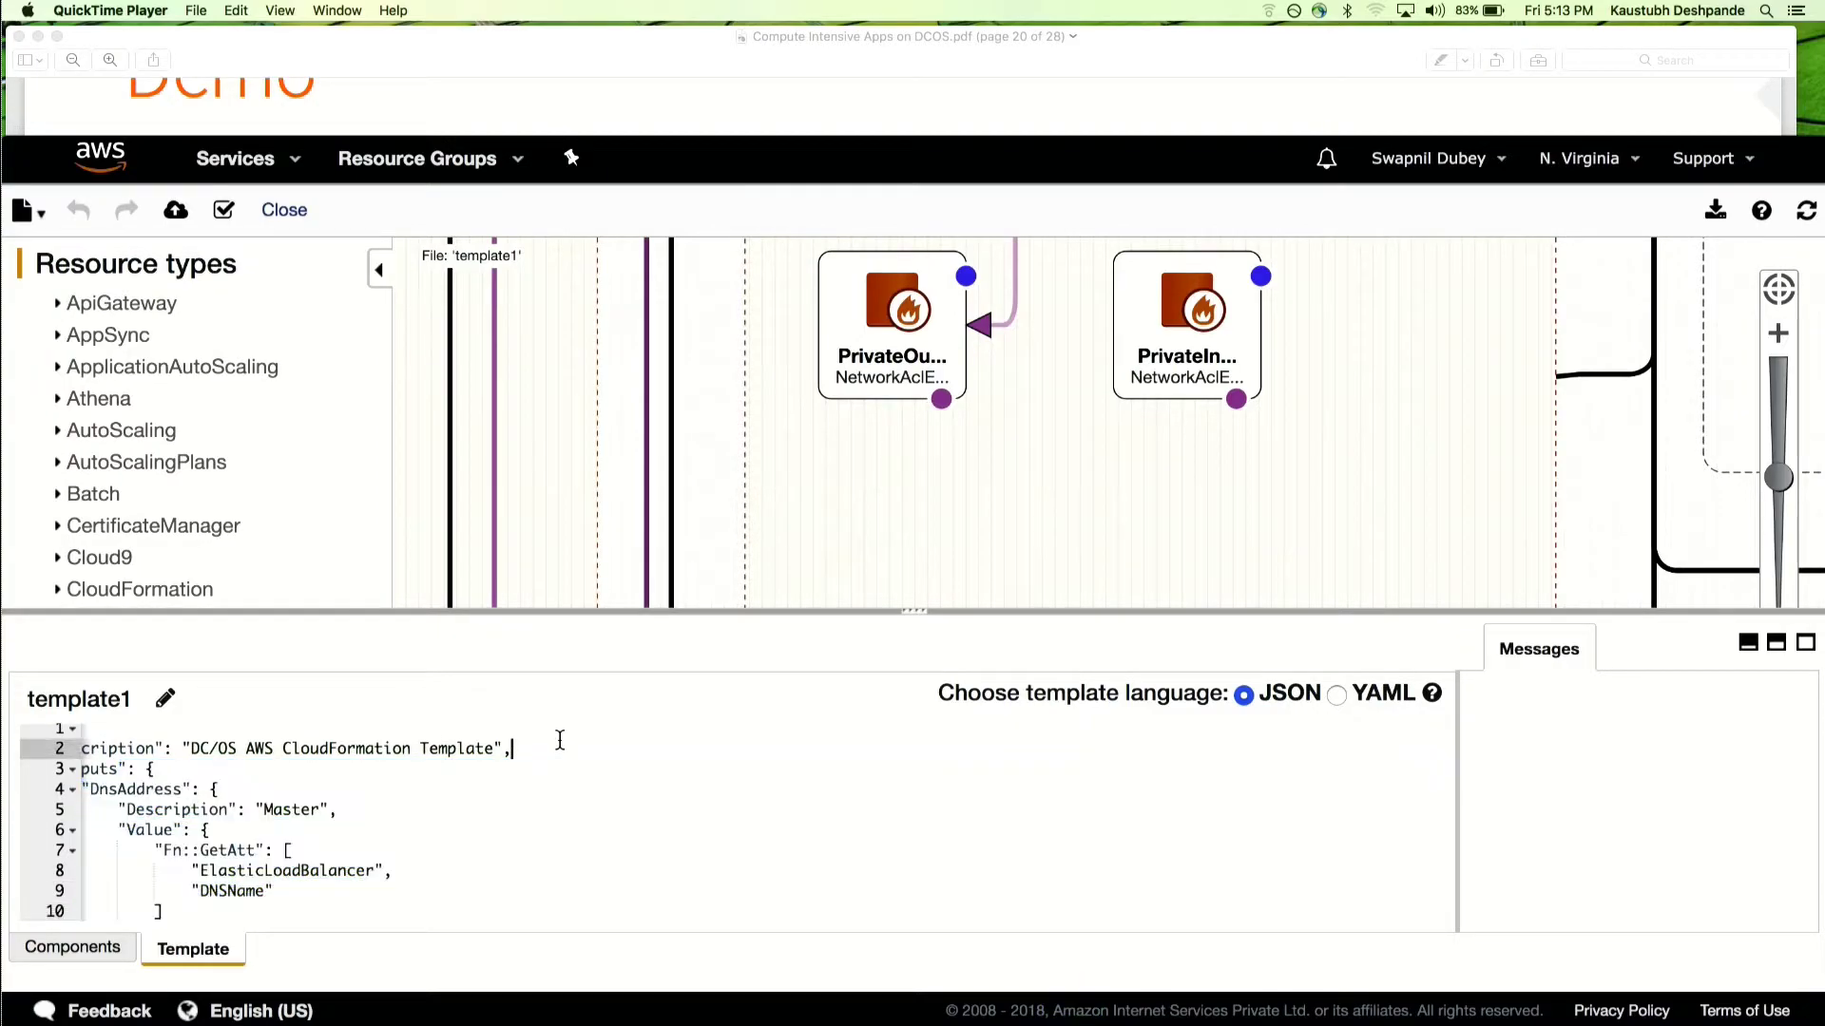
pyautogui.click(15, 152)
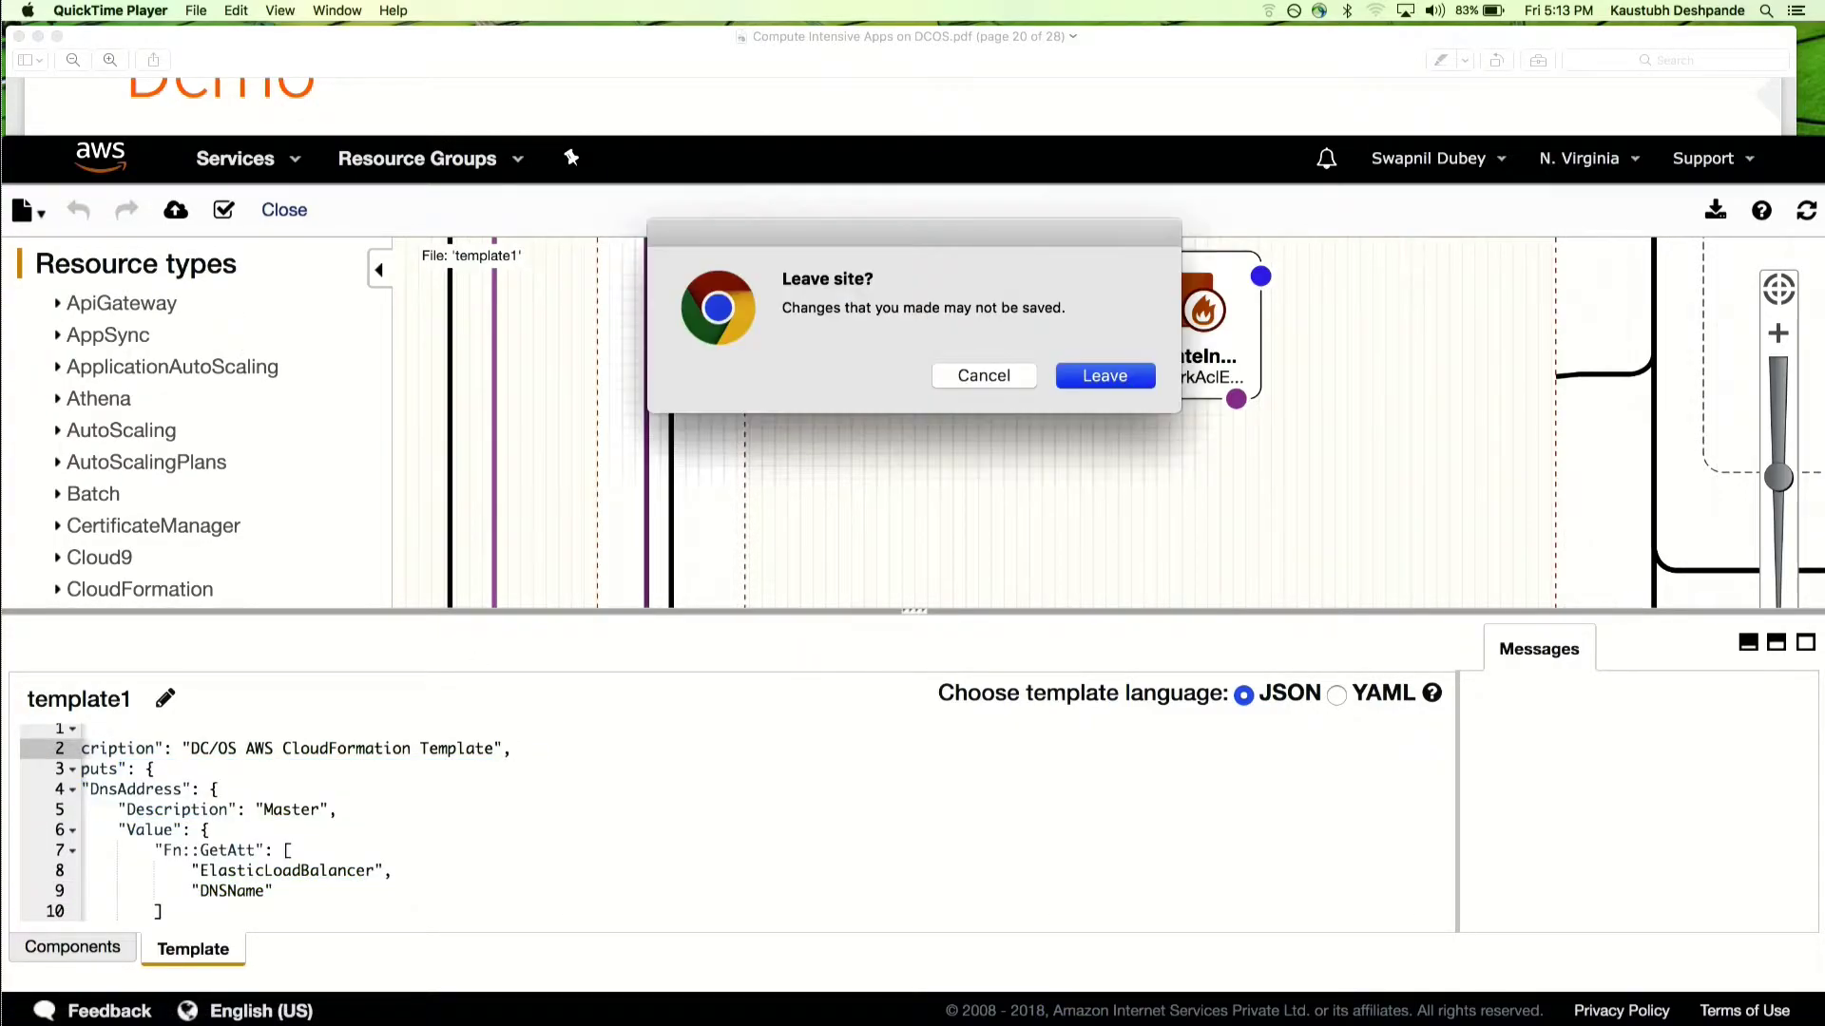
pyautogui.click(1114, 380)
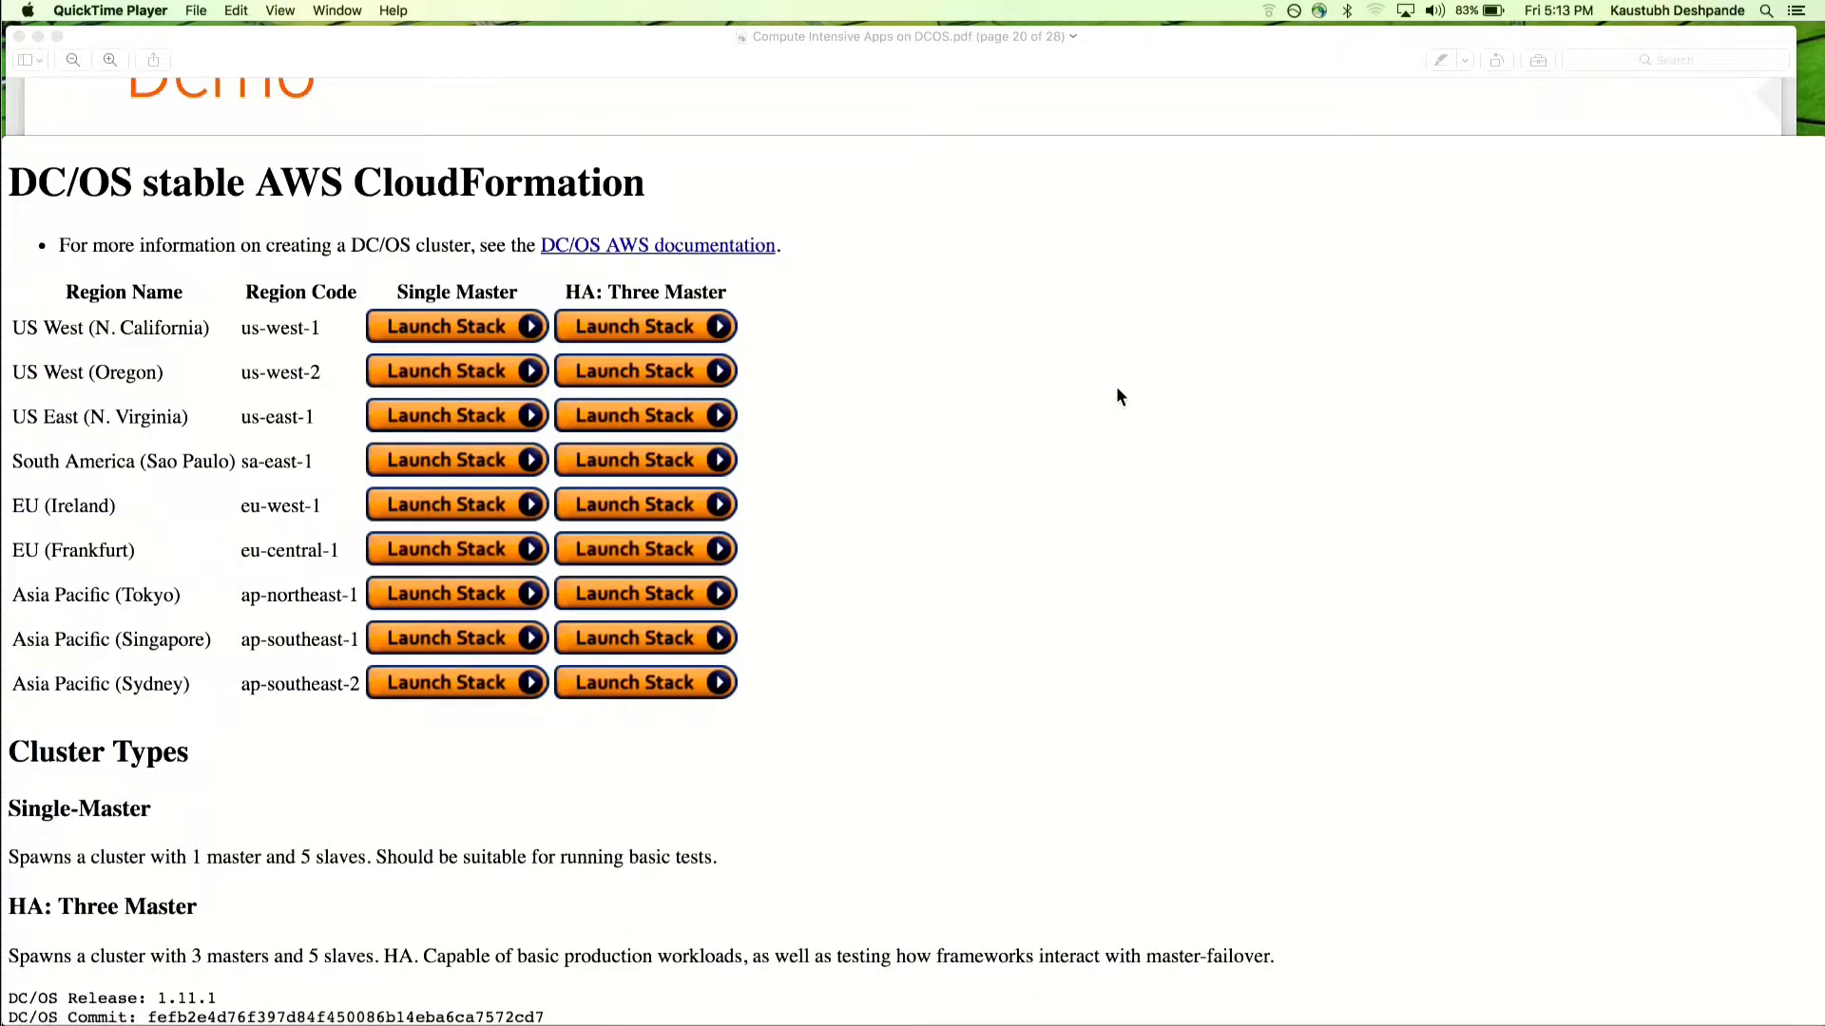
# Launch the single-master DC/OS stack for US East (N. Virginia), accept its preset template URL and name the stack dcos
pyautogui.click(491, 428)
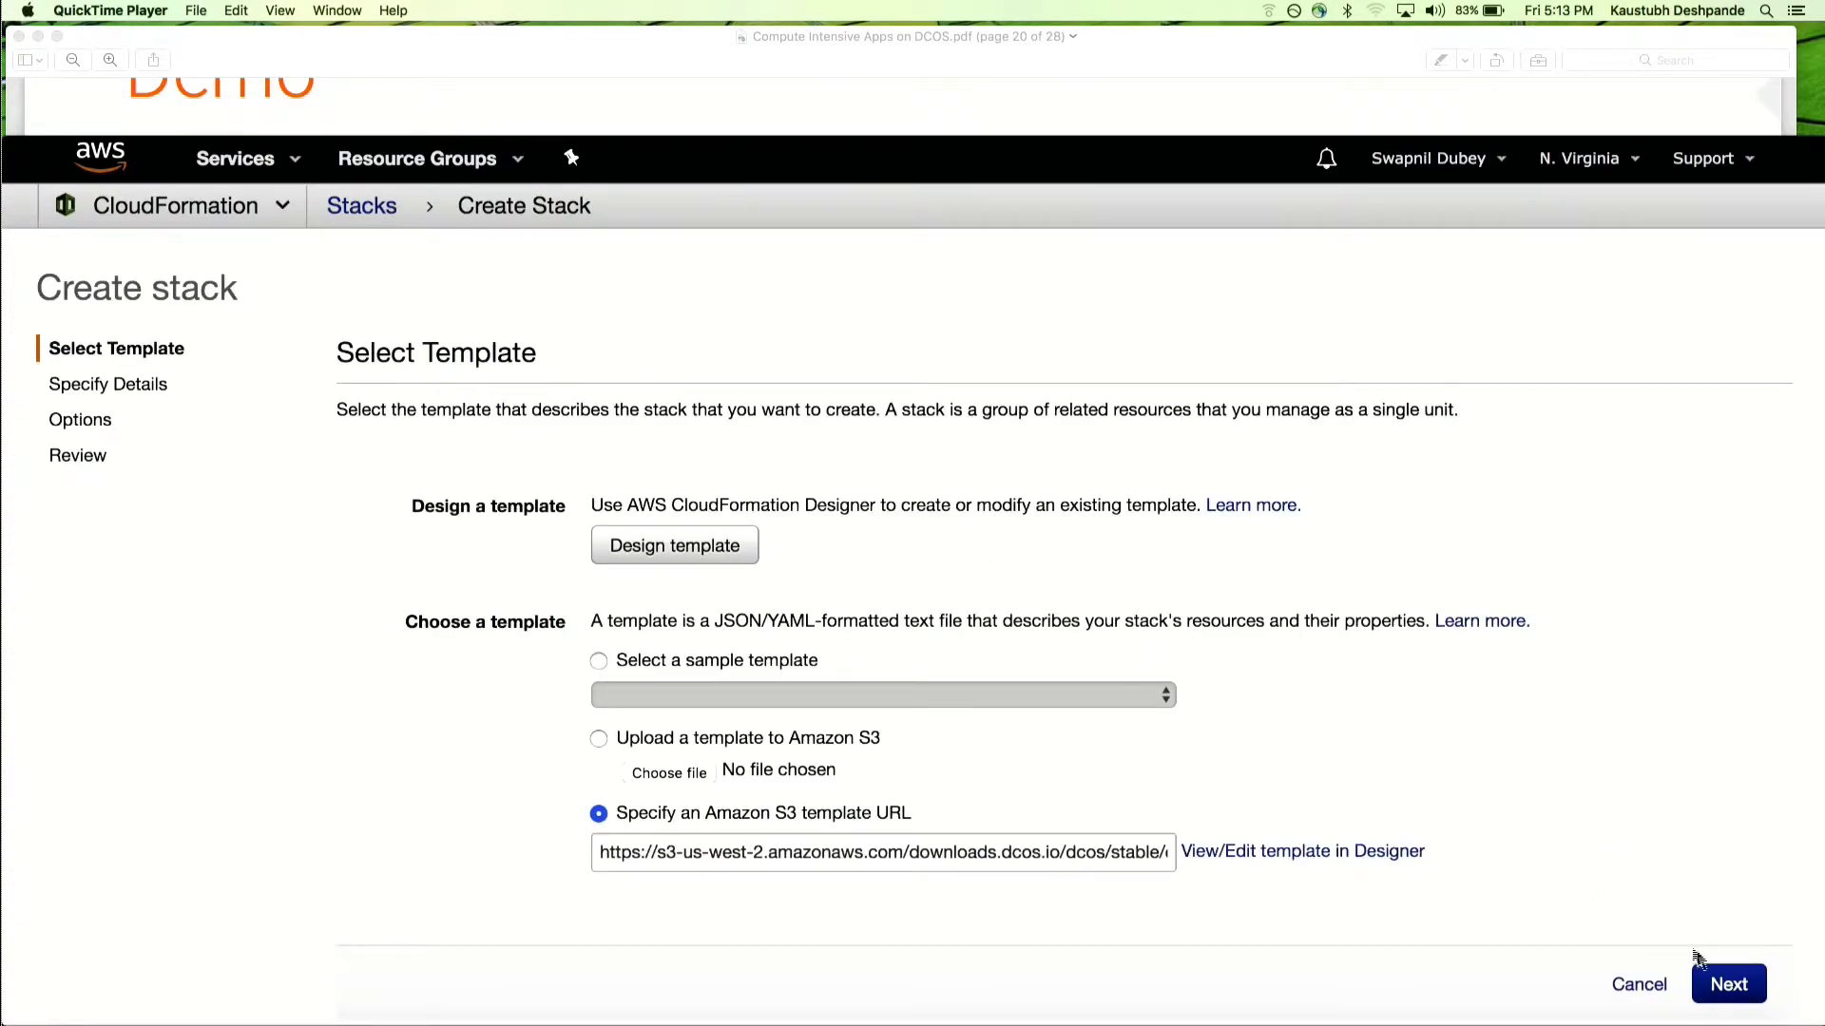
pyautogui.click(1730, 986)
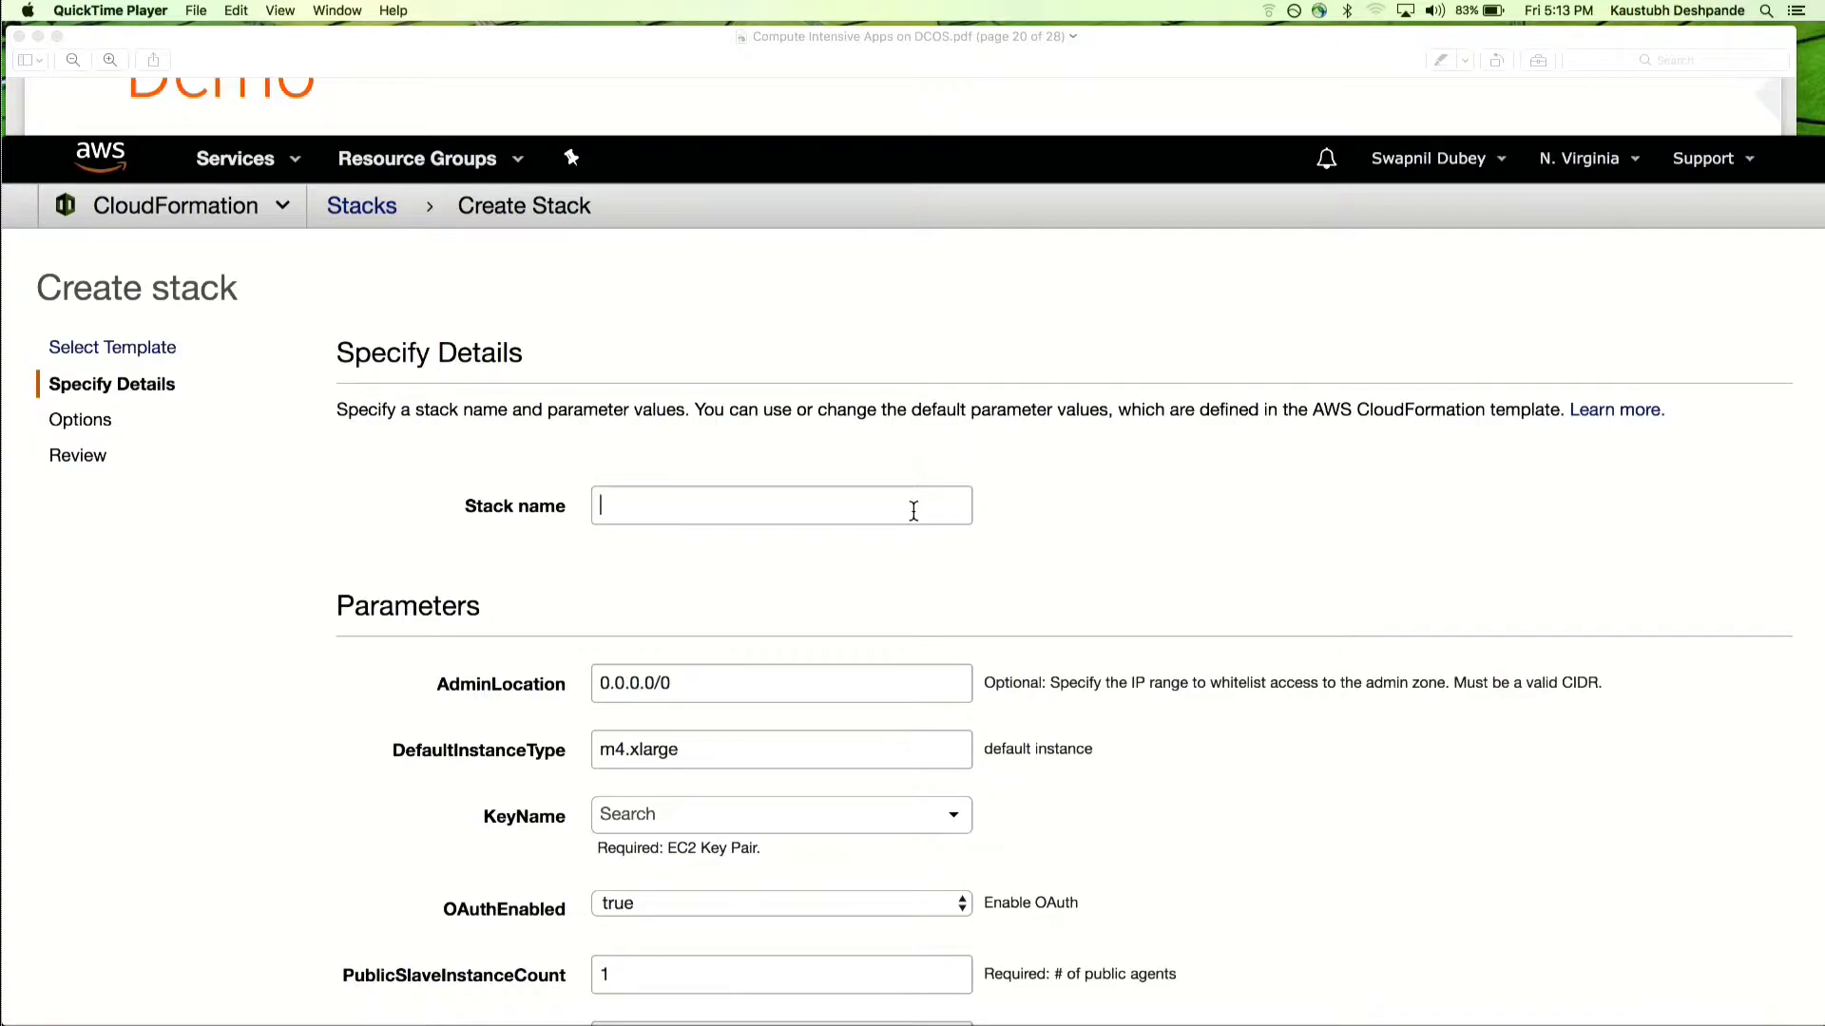
pyautogui.click(606, 505)
pyautogui.write('dcos')
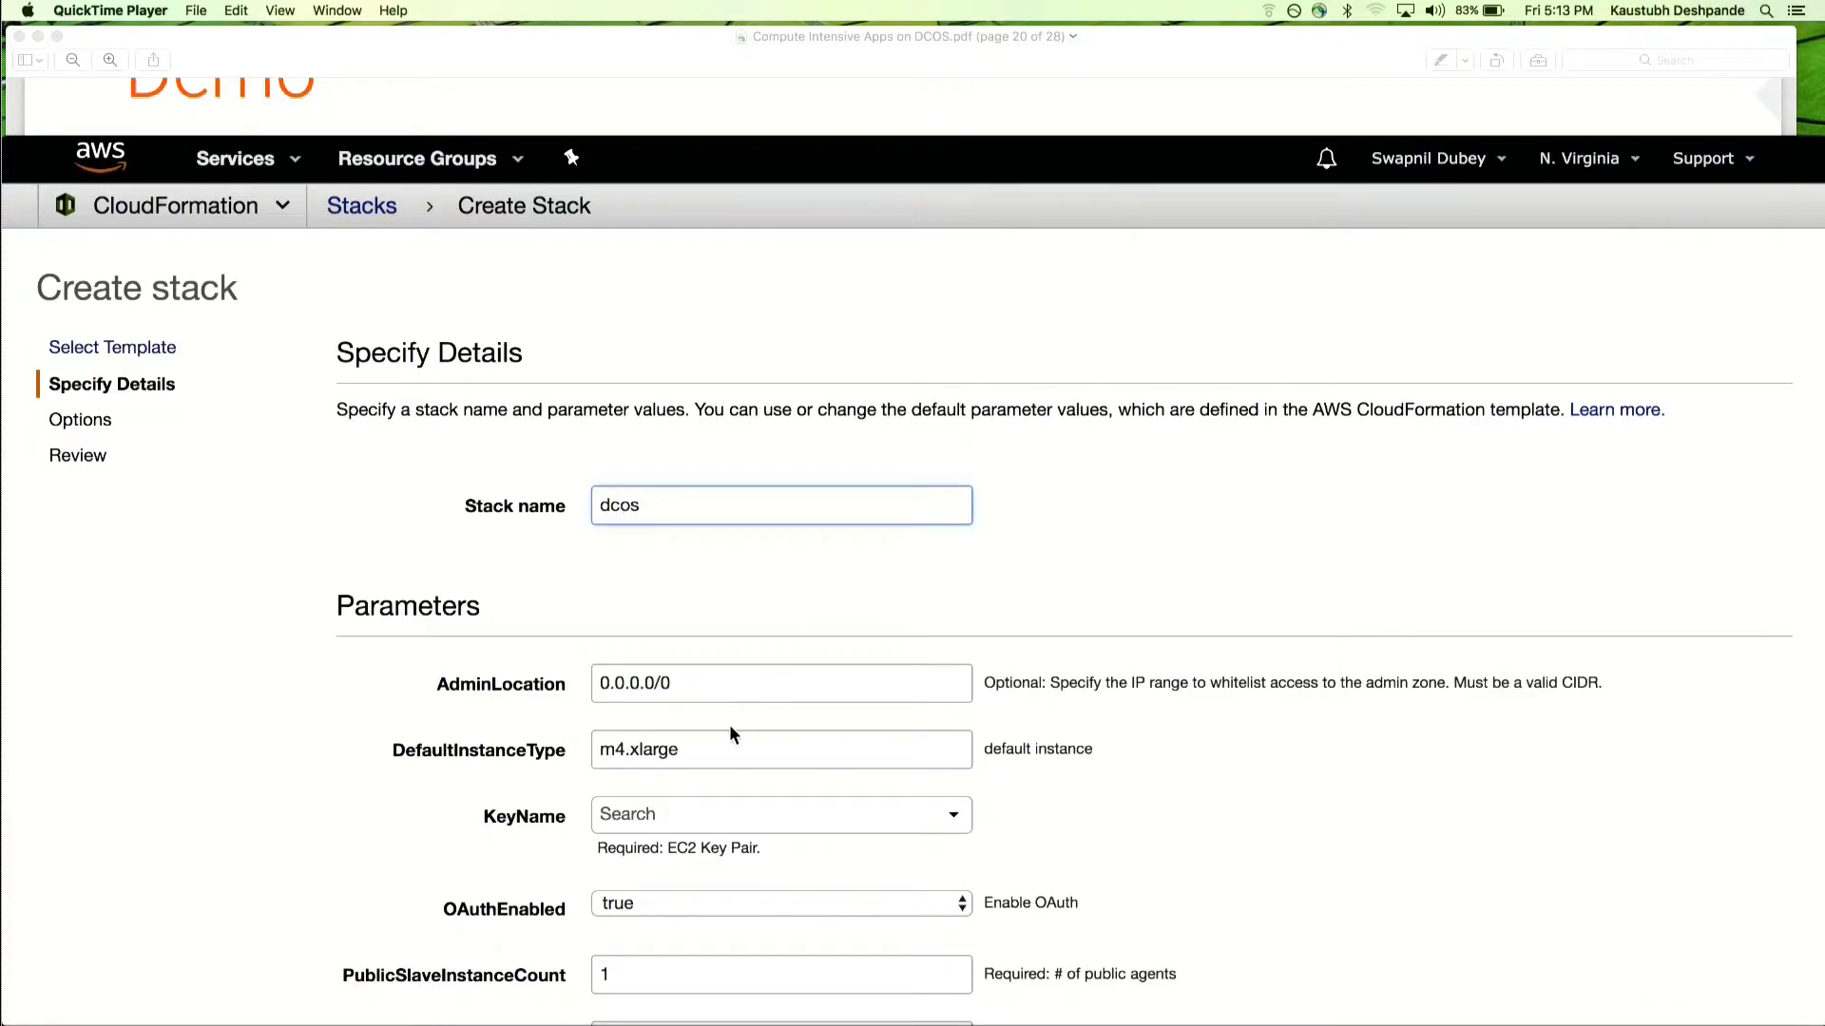
# Keep the default instance type m4.xlarge and select dcos as the required EC2 key pair
pyautogui.moveTo(688, 751); pyautogui.dragTo(593, 750)
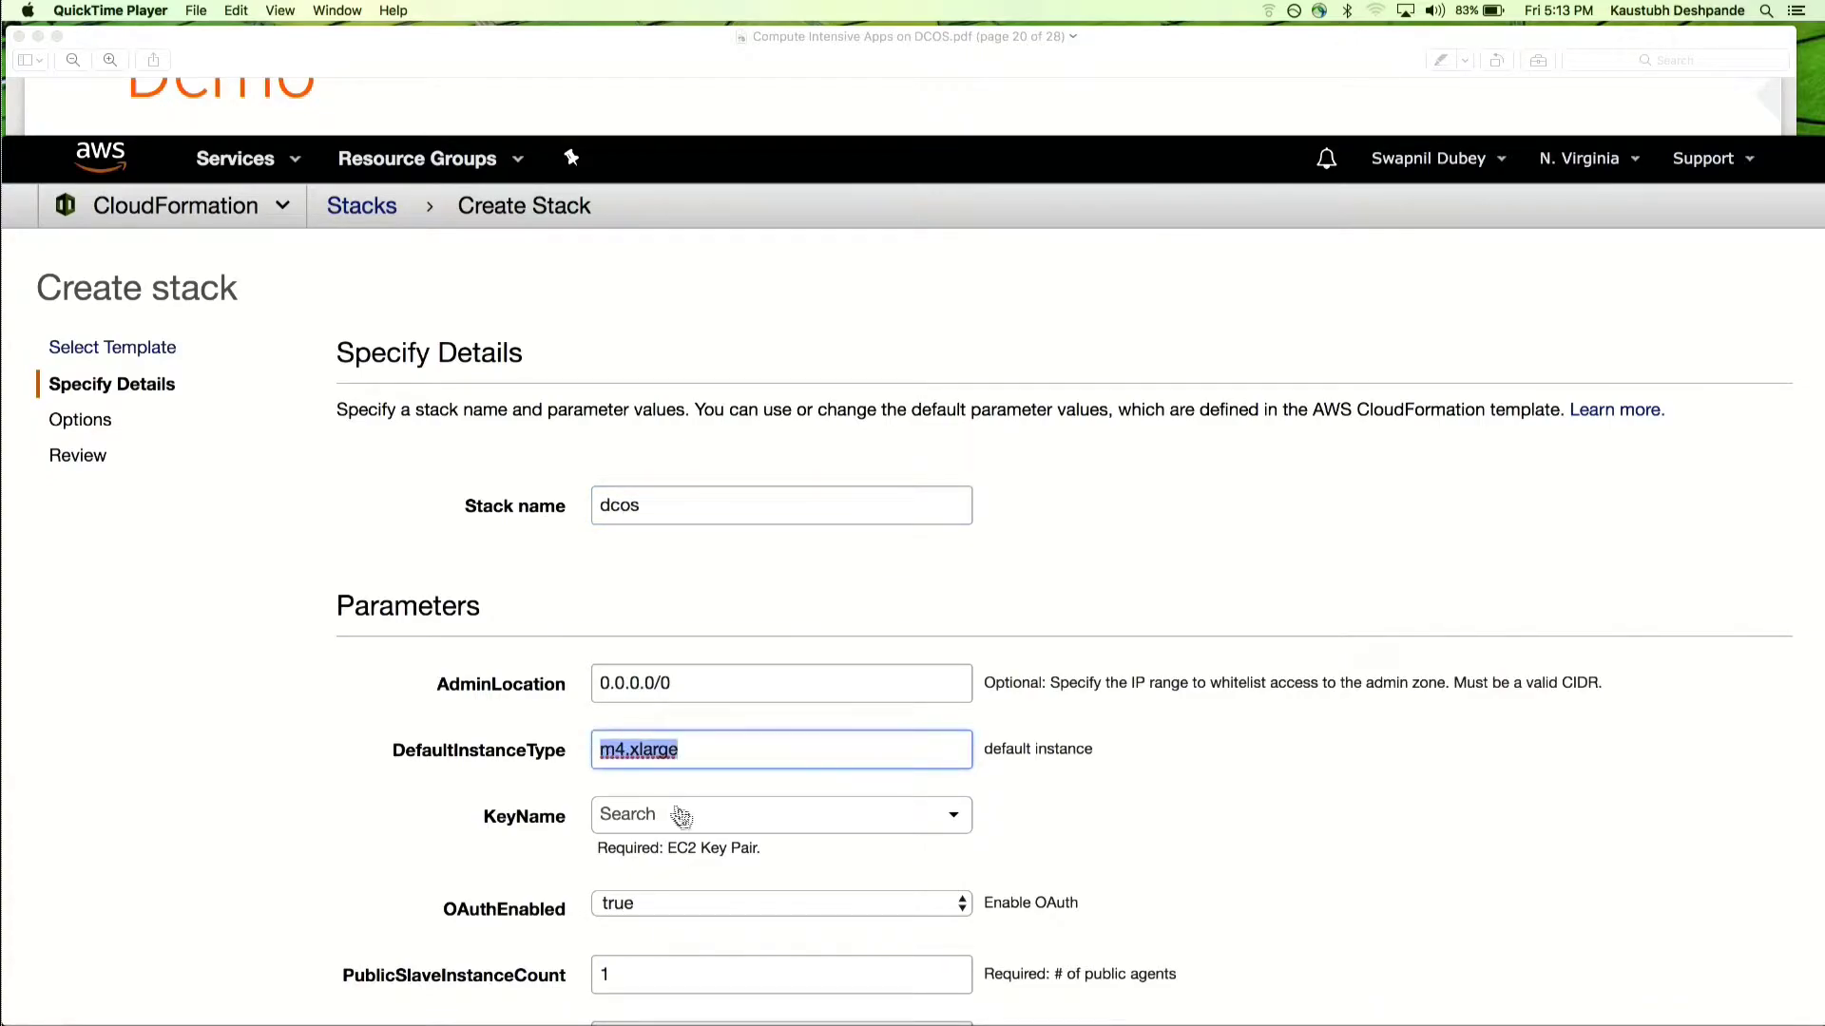
pyautogui.click(798, 813)
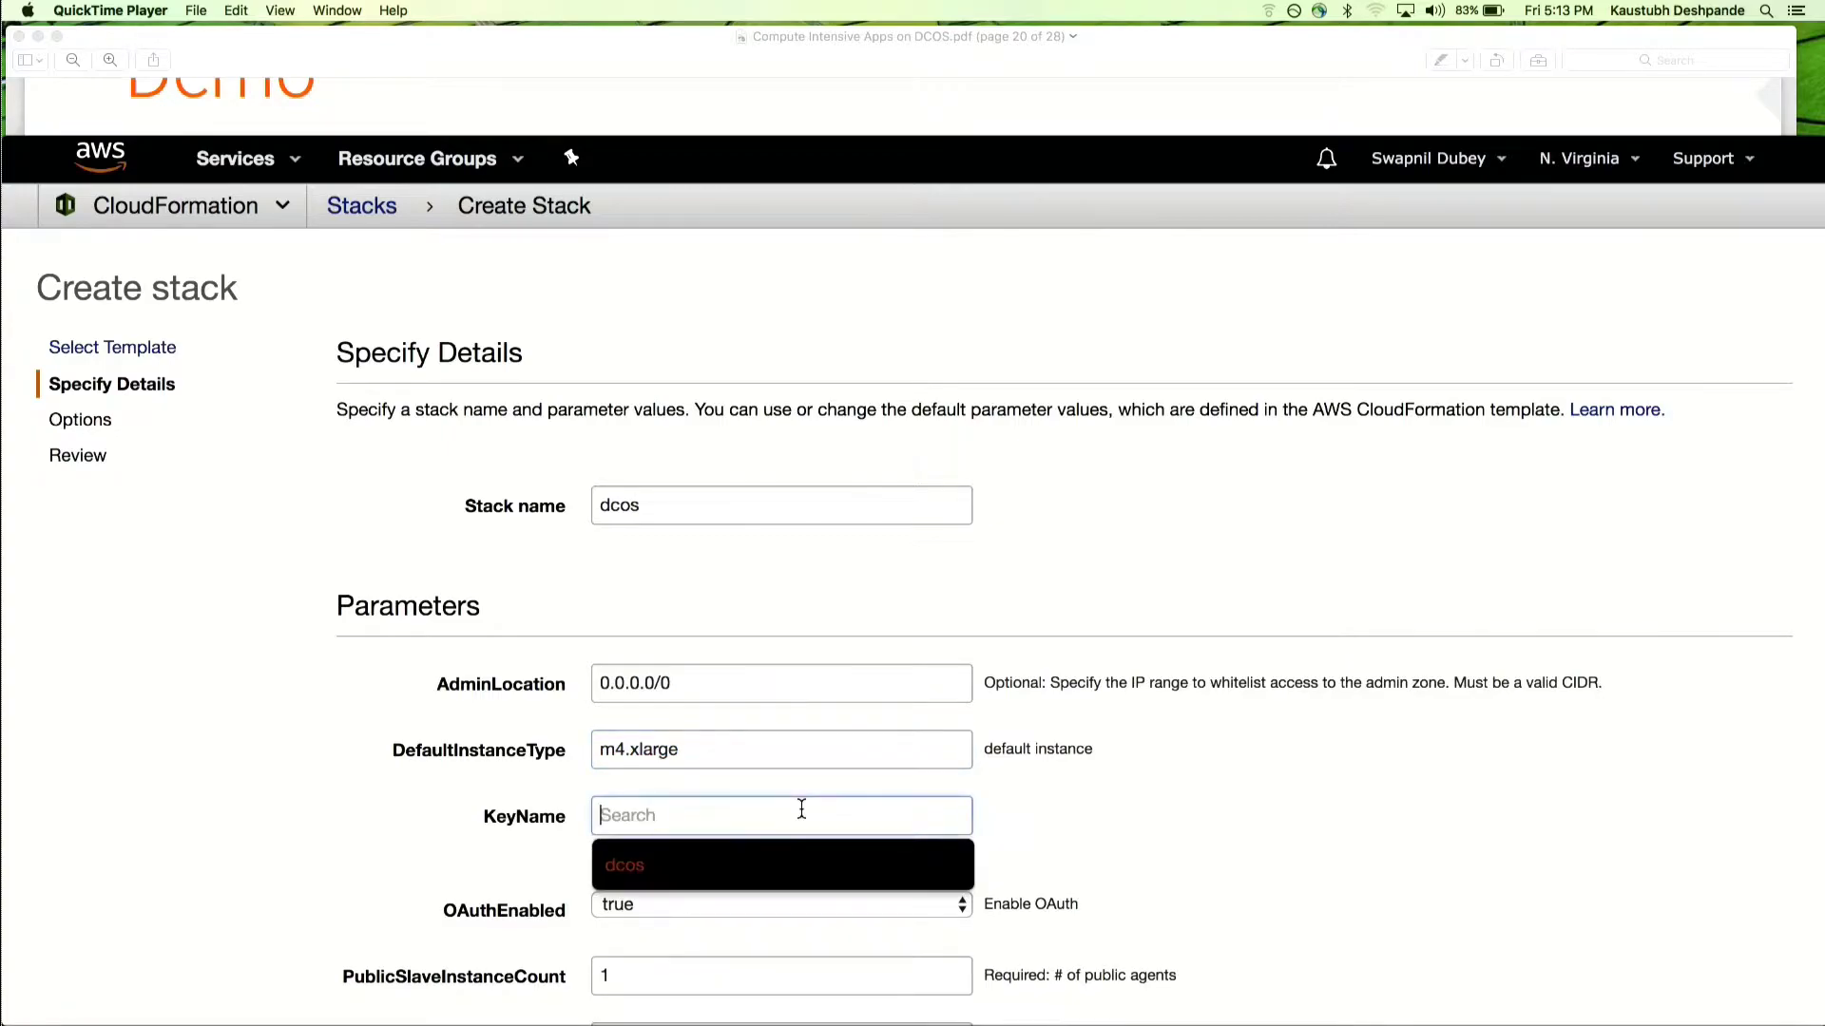
pyautogui.click(789, 867)
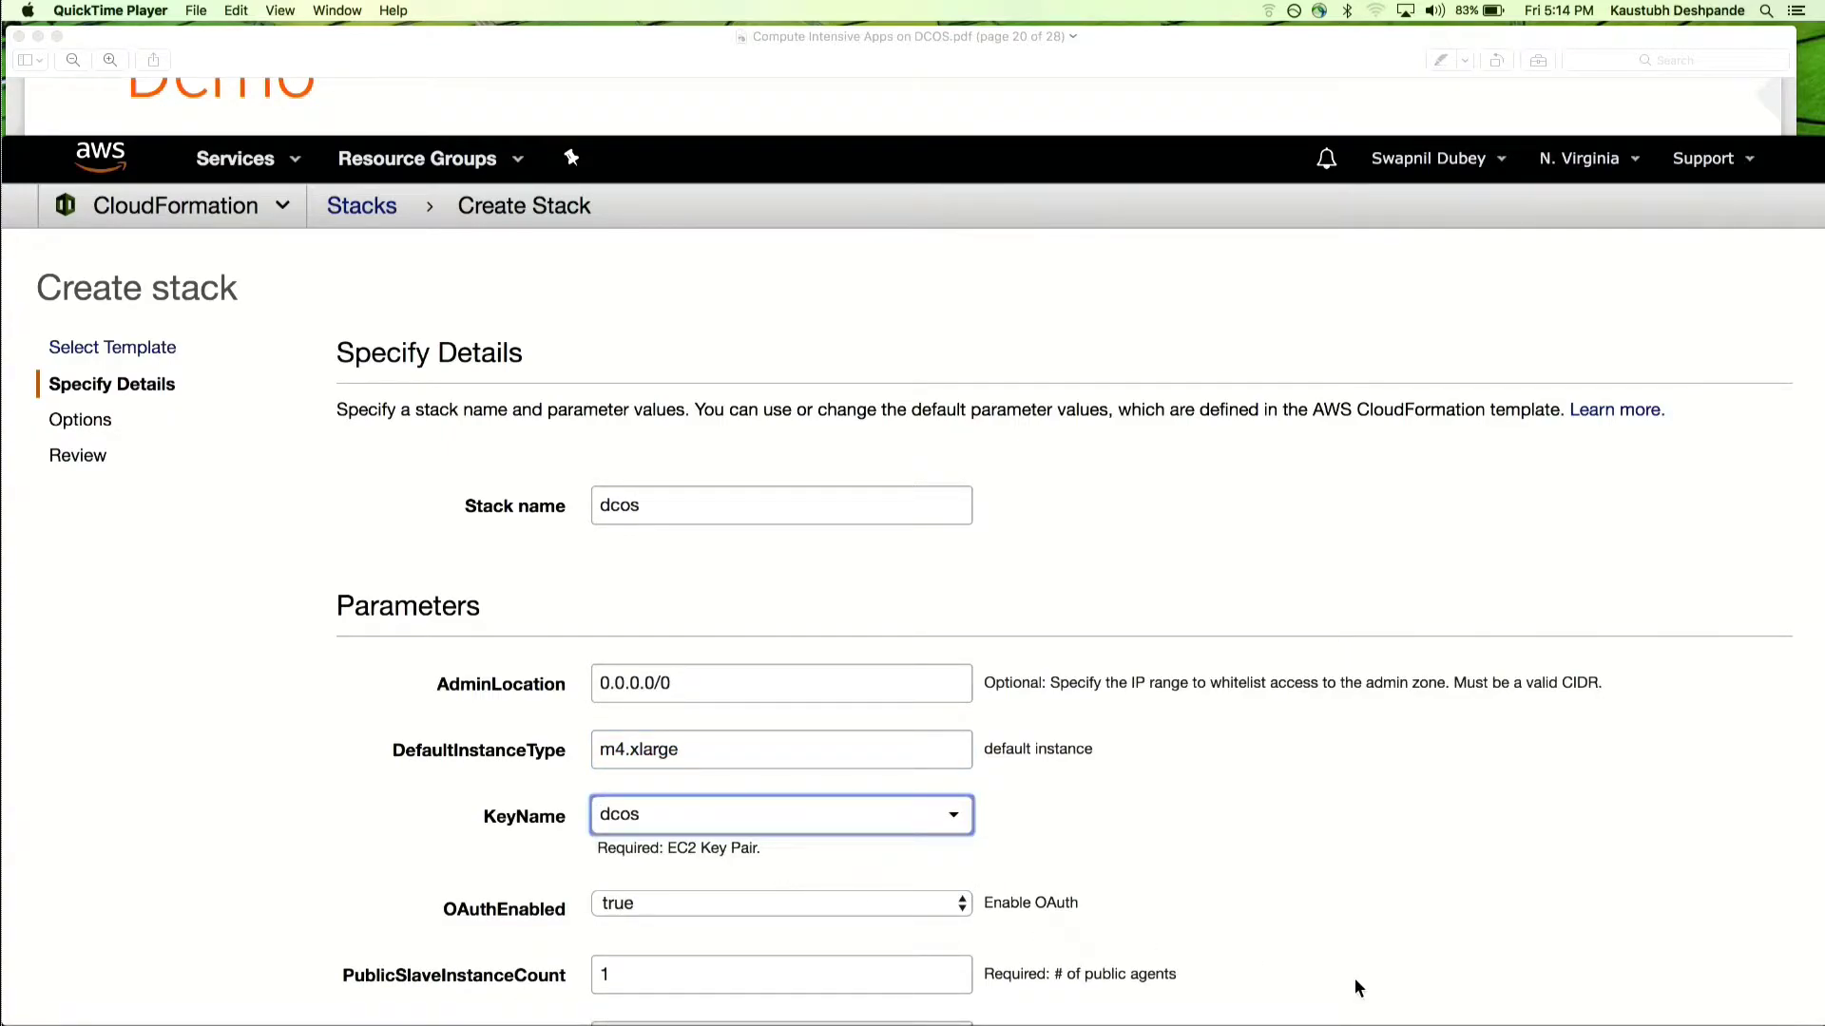
# Keep 1 public and 5 private agents, leave the stack options at their defaults, and proceed to the review page
pyautogui.scroll(-3, 1354, 978)
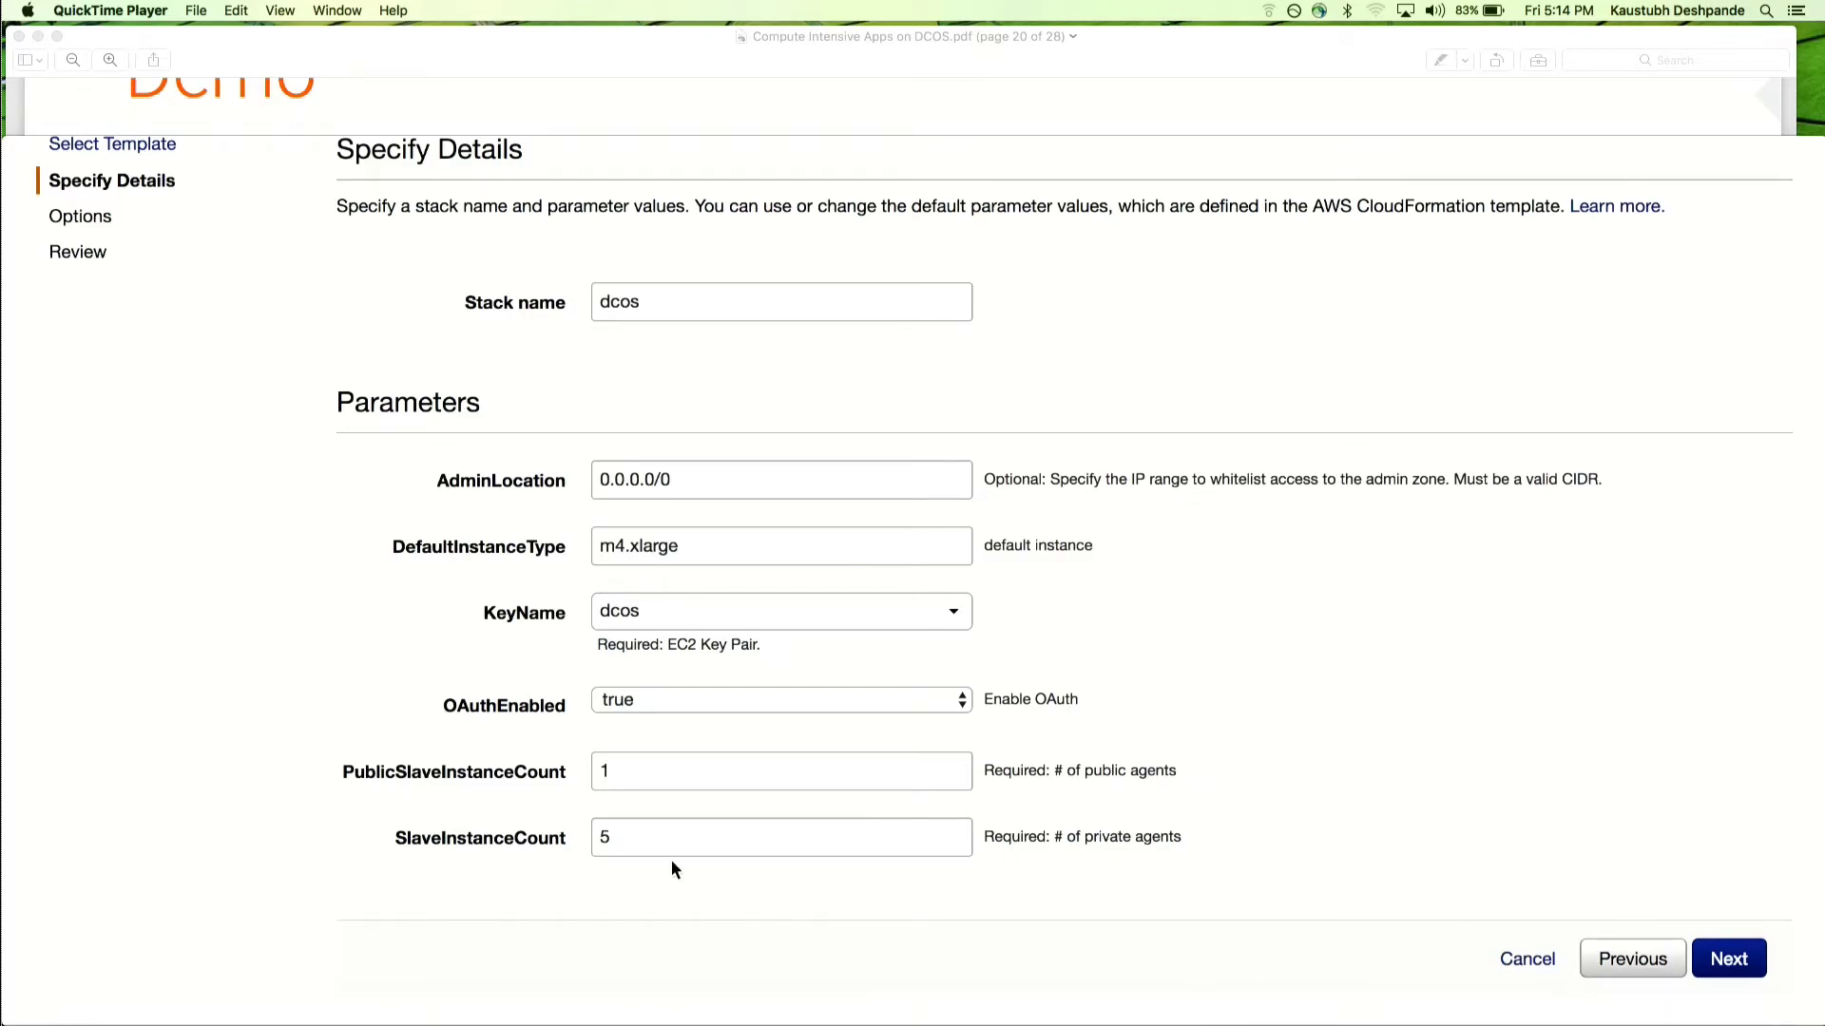
pyautogui.moveTo(624, 836); pyautogui.dragTo(593, 837)
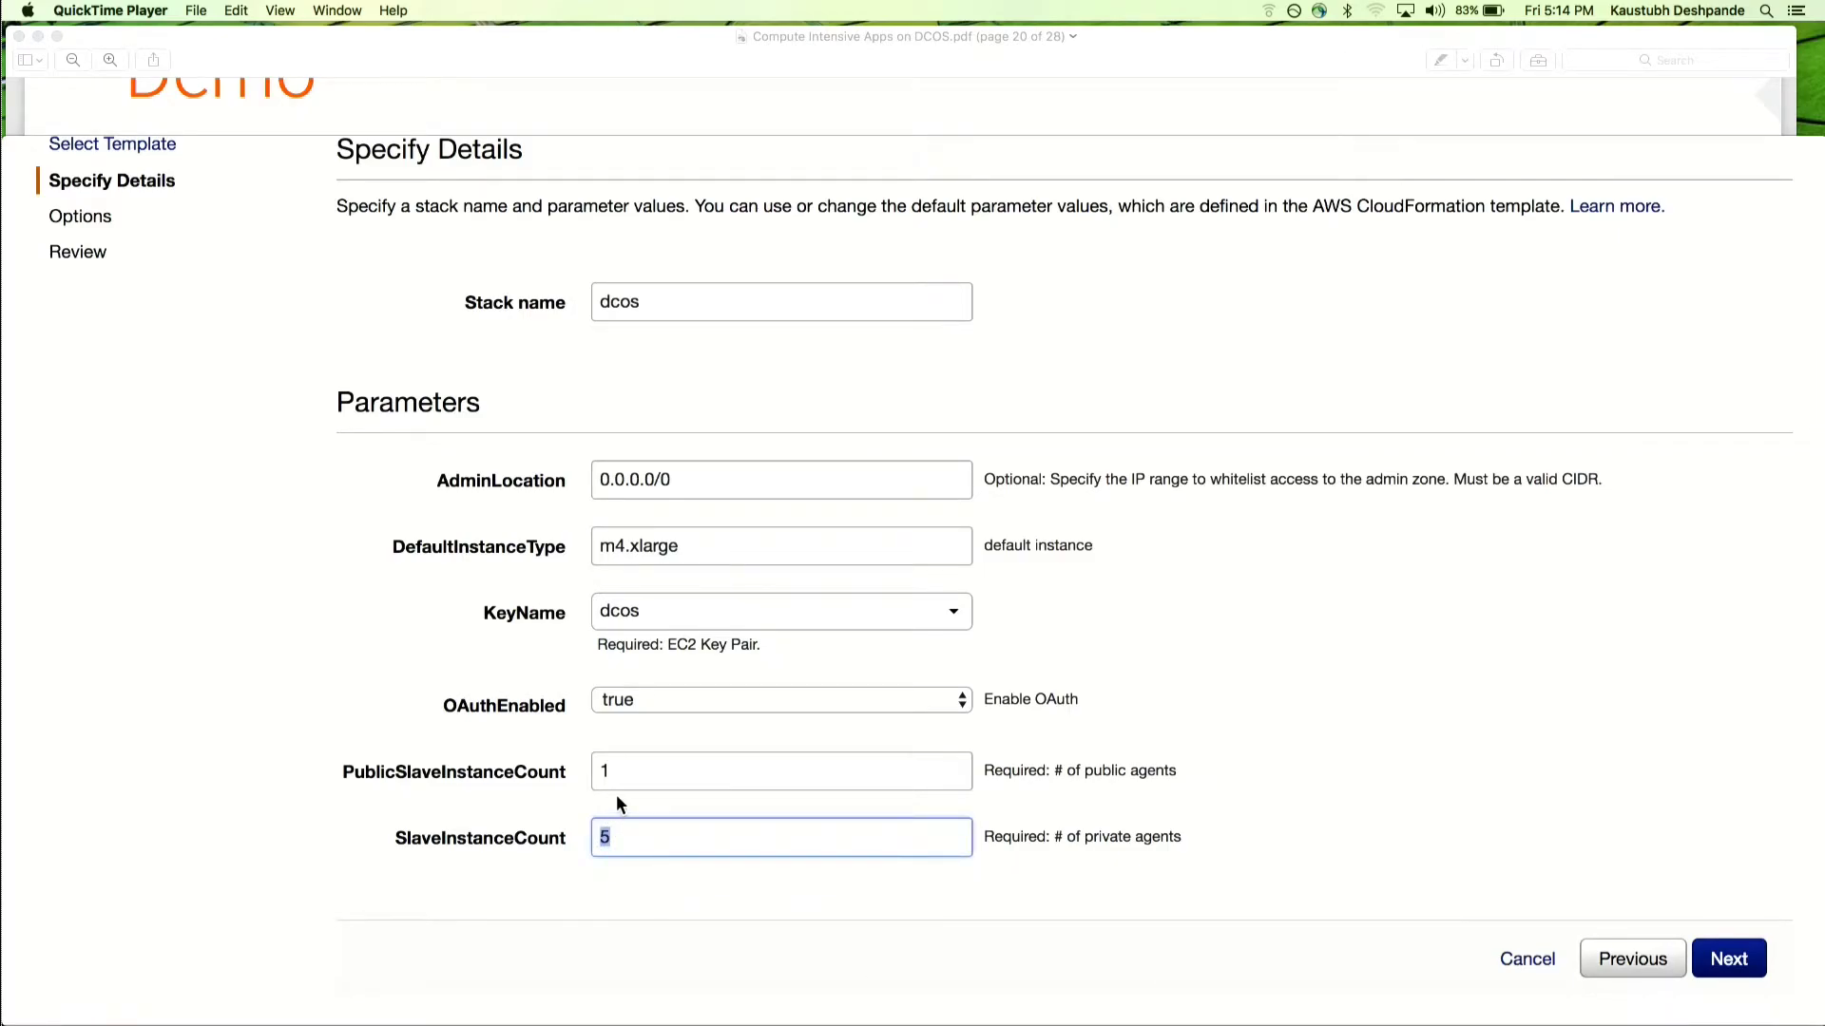
pyautogui.moveTo(627, 772); pyautogui.dragTo(589, 778)
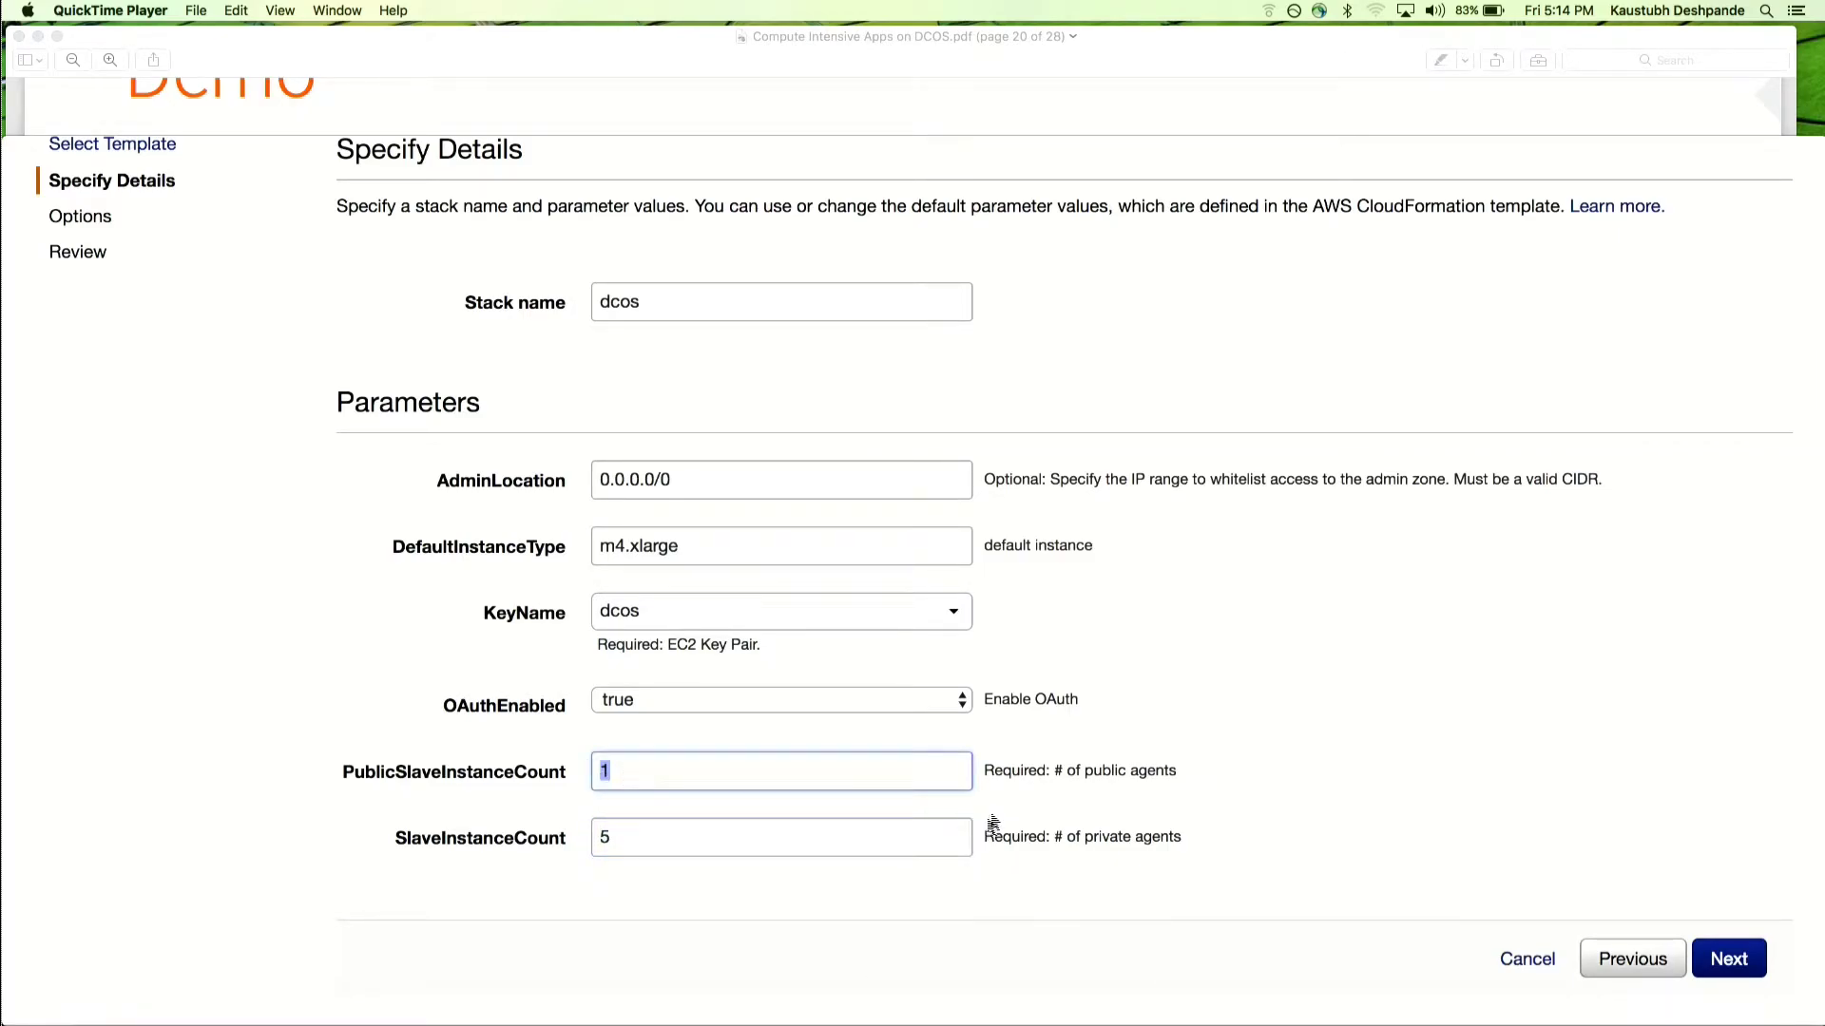
pyautogui.moveTo(1037, 771); pyautogui.dragTo(993, 836)
pyautogui.click(1339, 811)
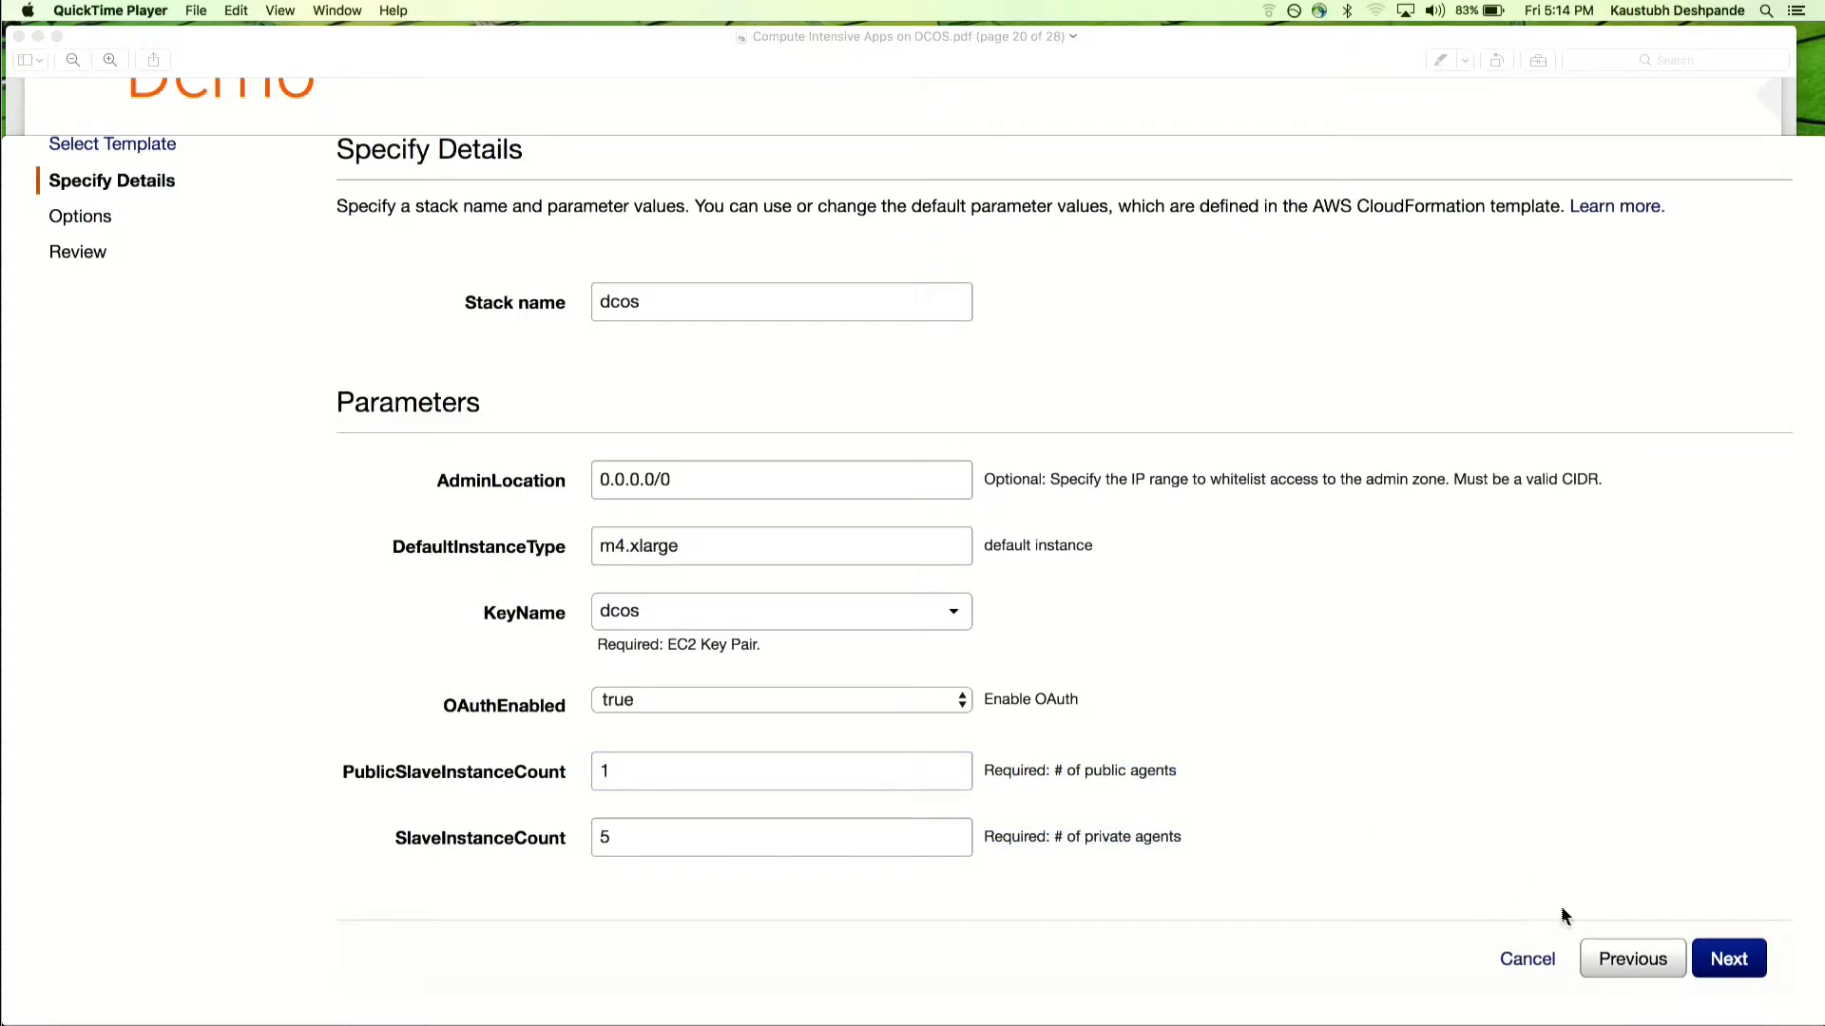
pyautogui.click(1728, 960)
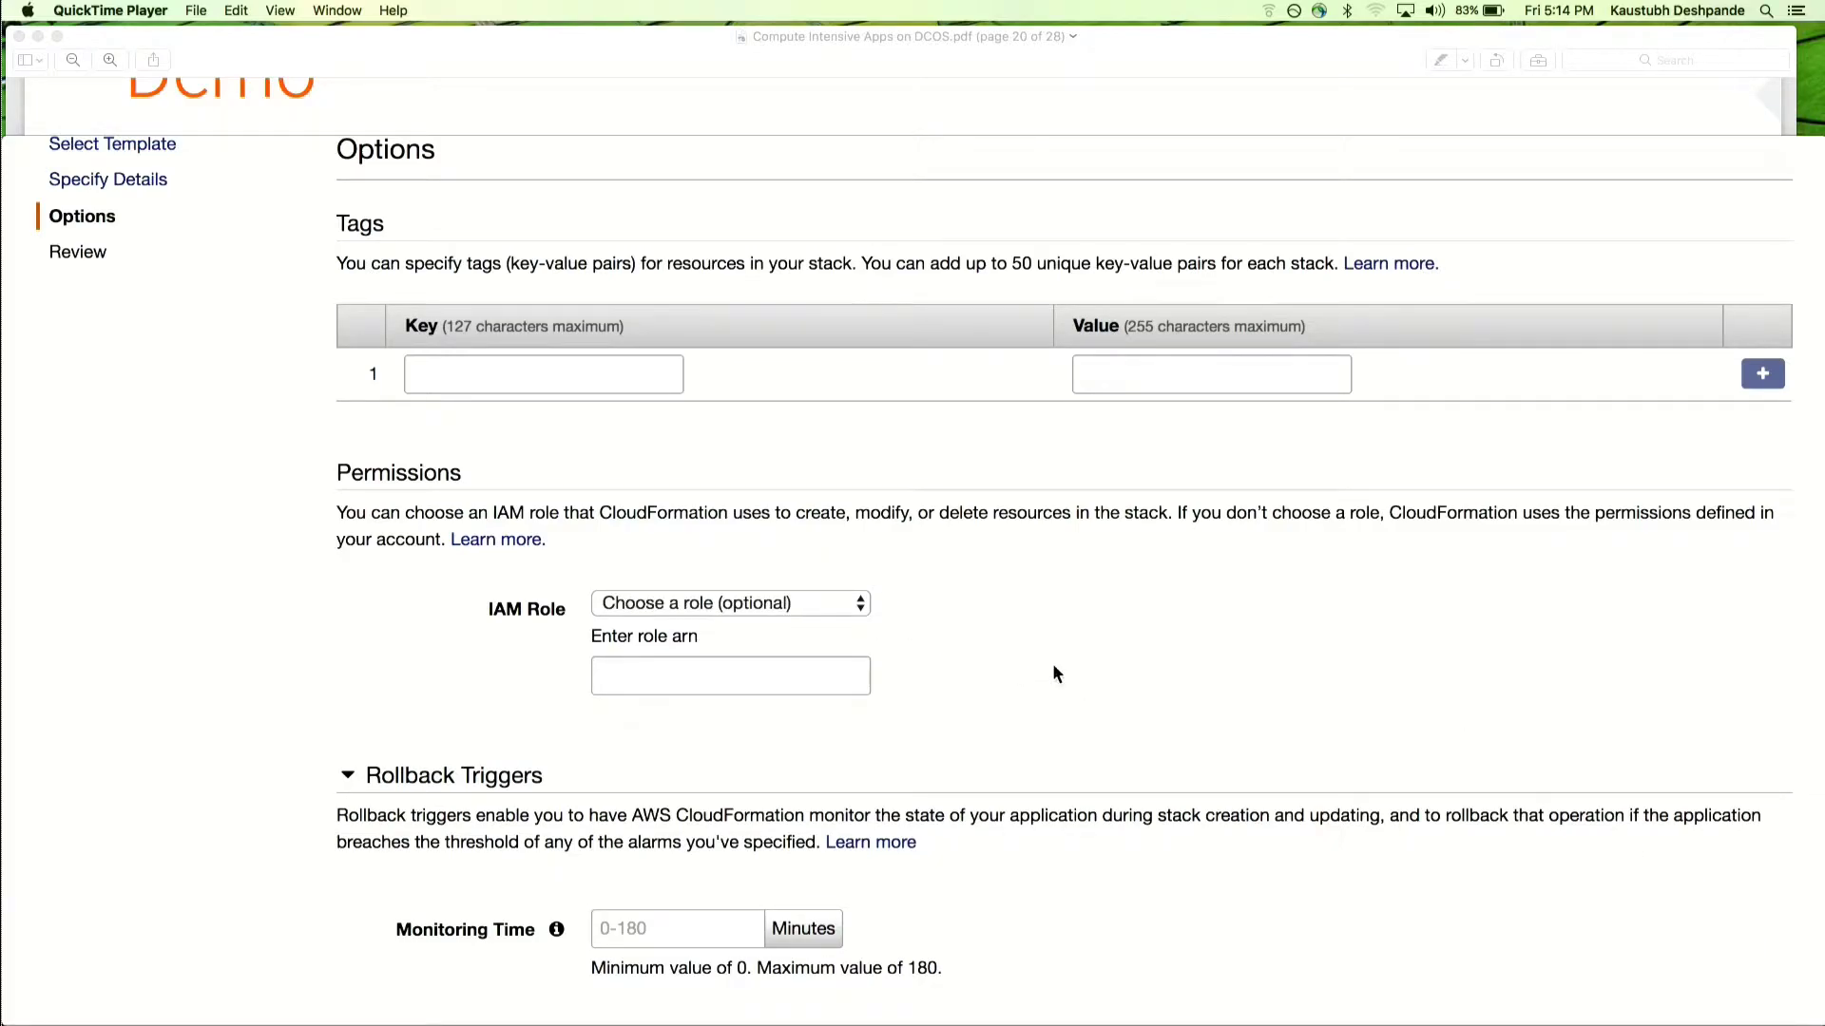
pyautogui.scroll(-5, 1551, 693)
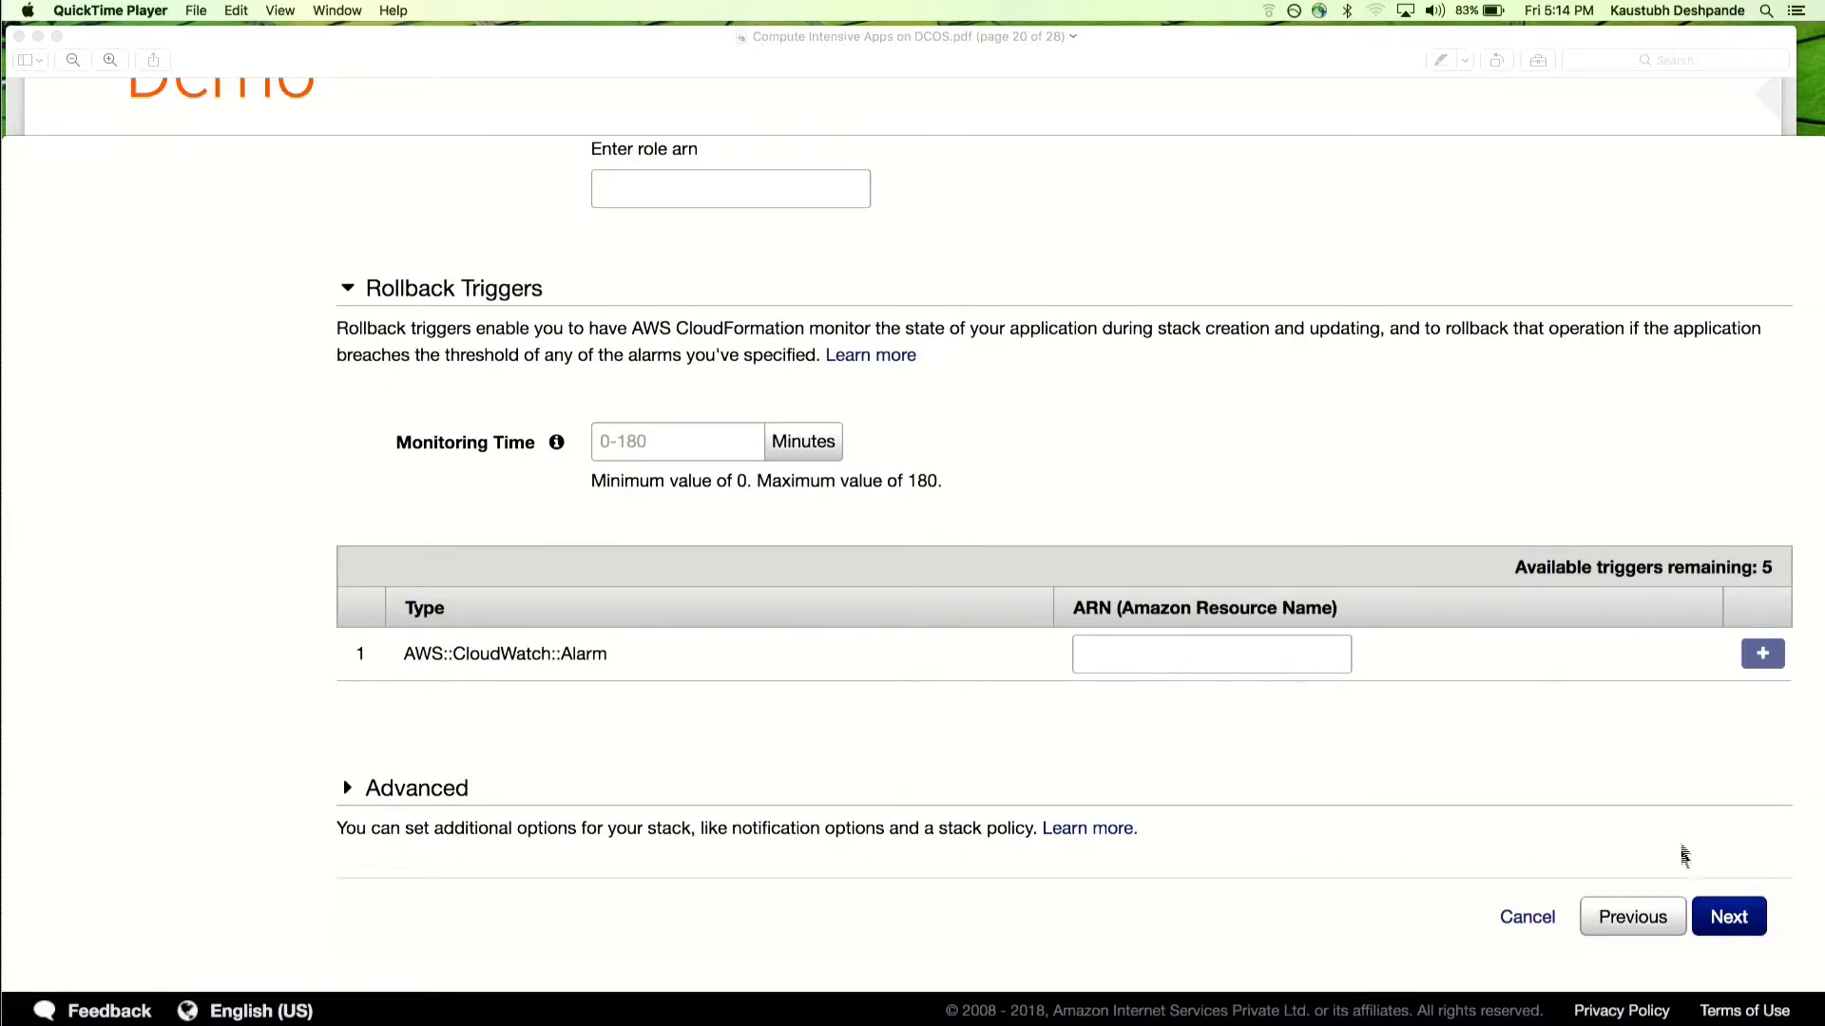
pyautogui.click(1728, 919)
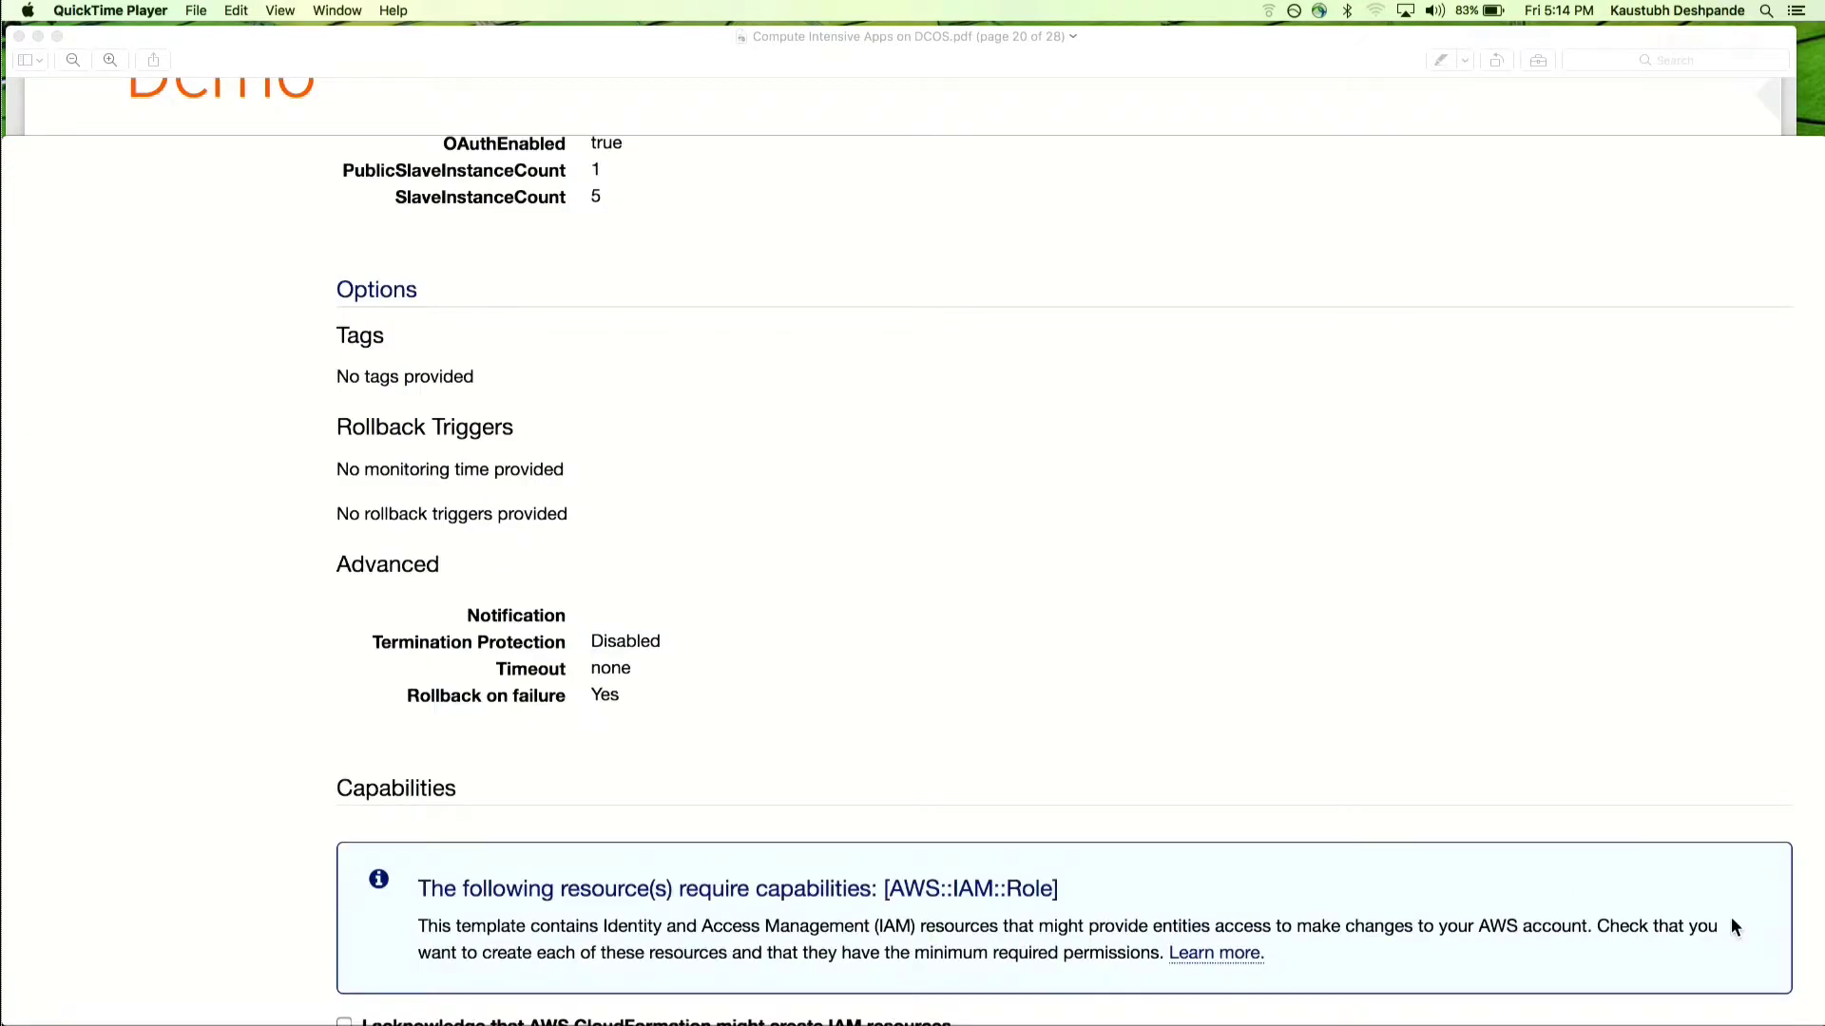
# Check the stack details, acknowledge that AWS CloudFormation might create IAM resources, and create the stack
pyautogui.scroll(6, 1645, 611)
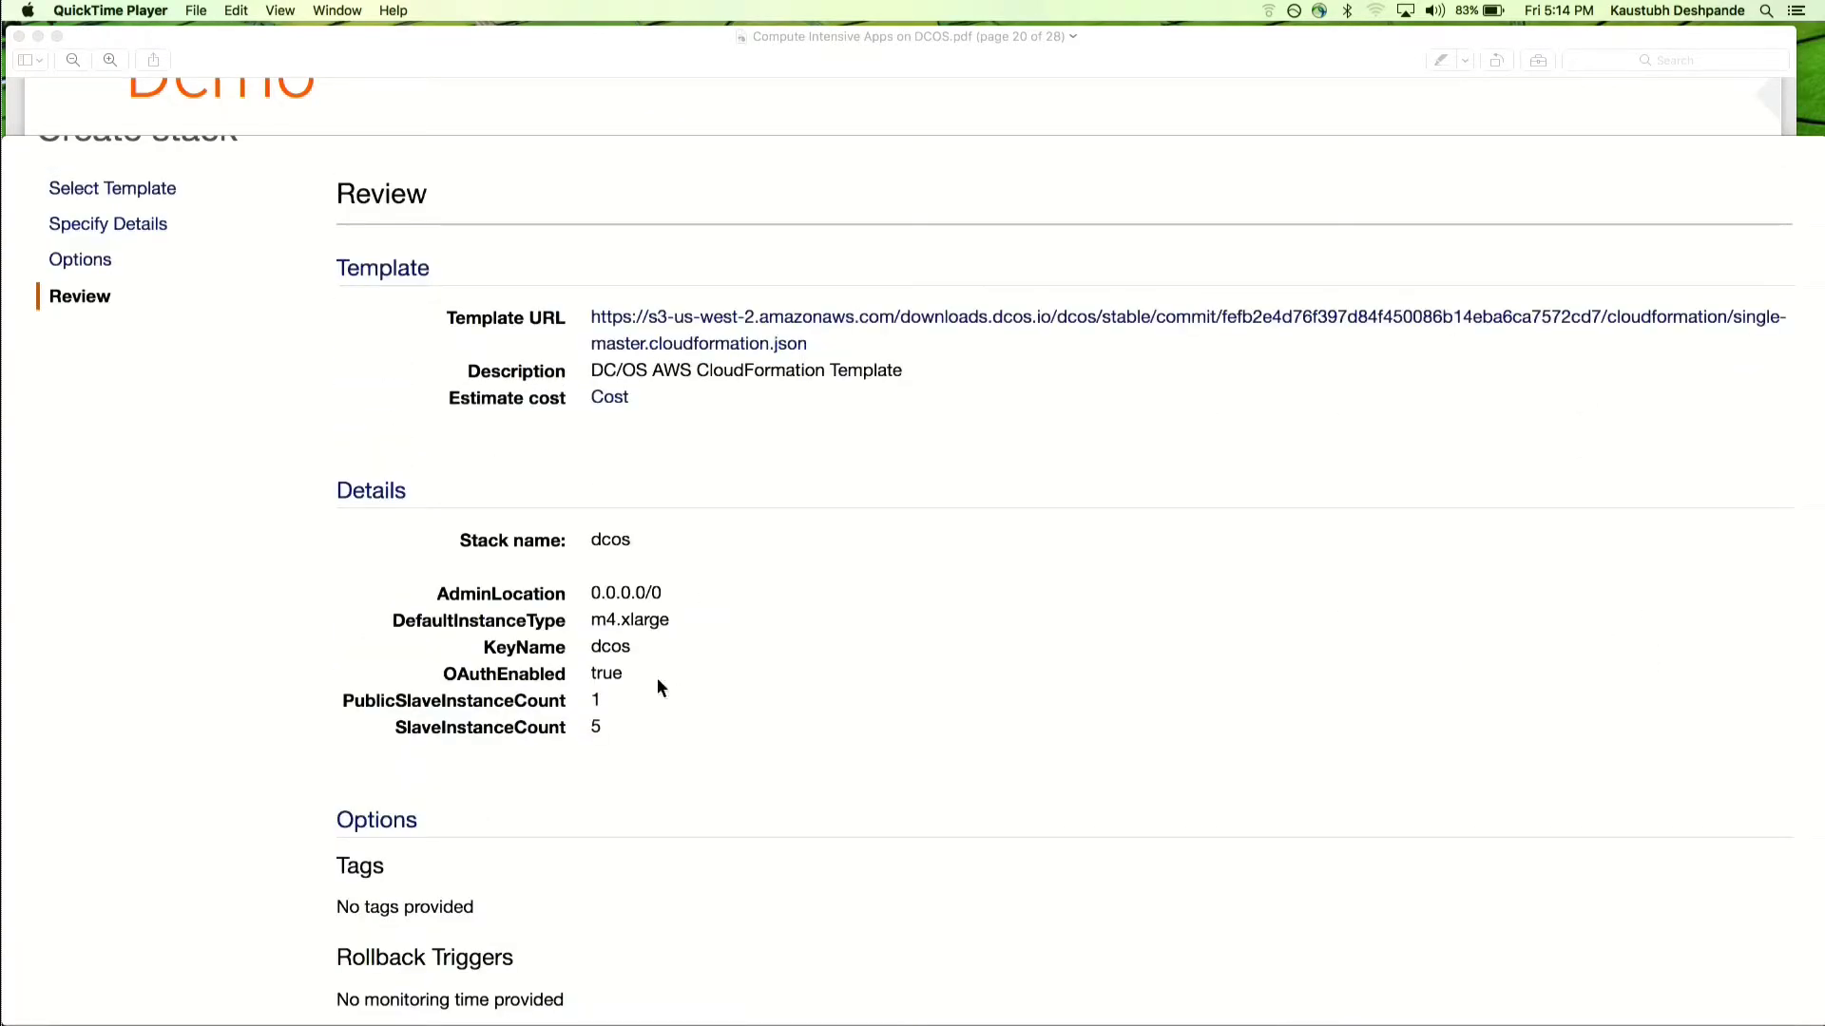
pyautogui.moveTo(611, 731); pyautogui.dragTo(465, 542)
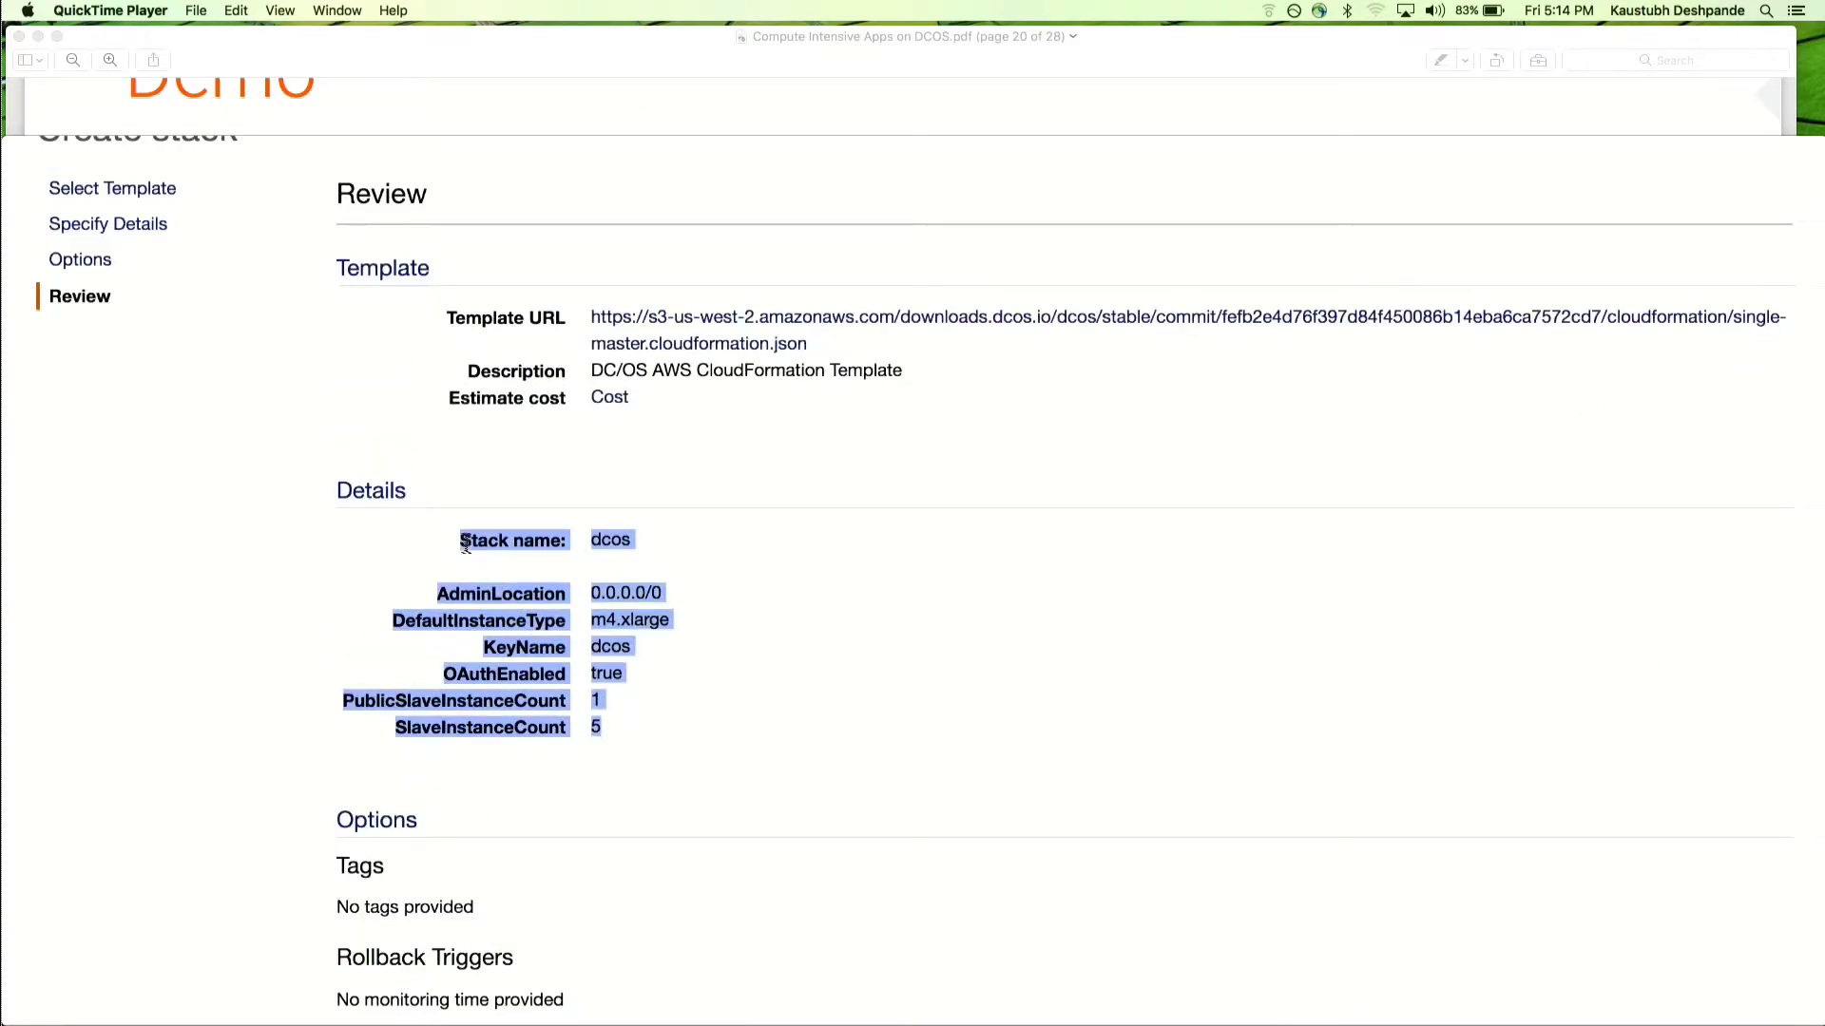
pyautogui.click(1095, 778)
pyautogui.scroll(-10, 1095, 778)
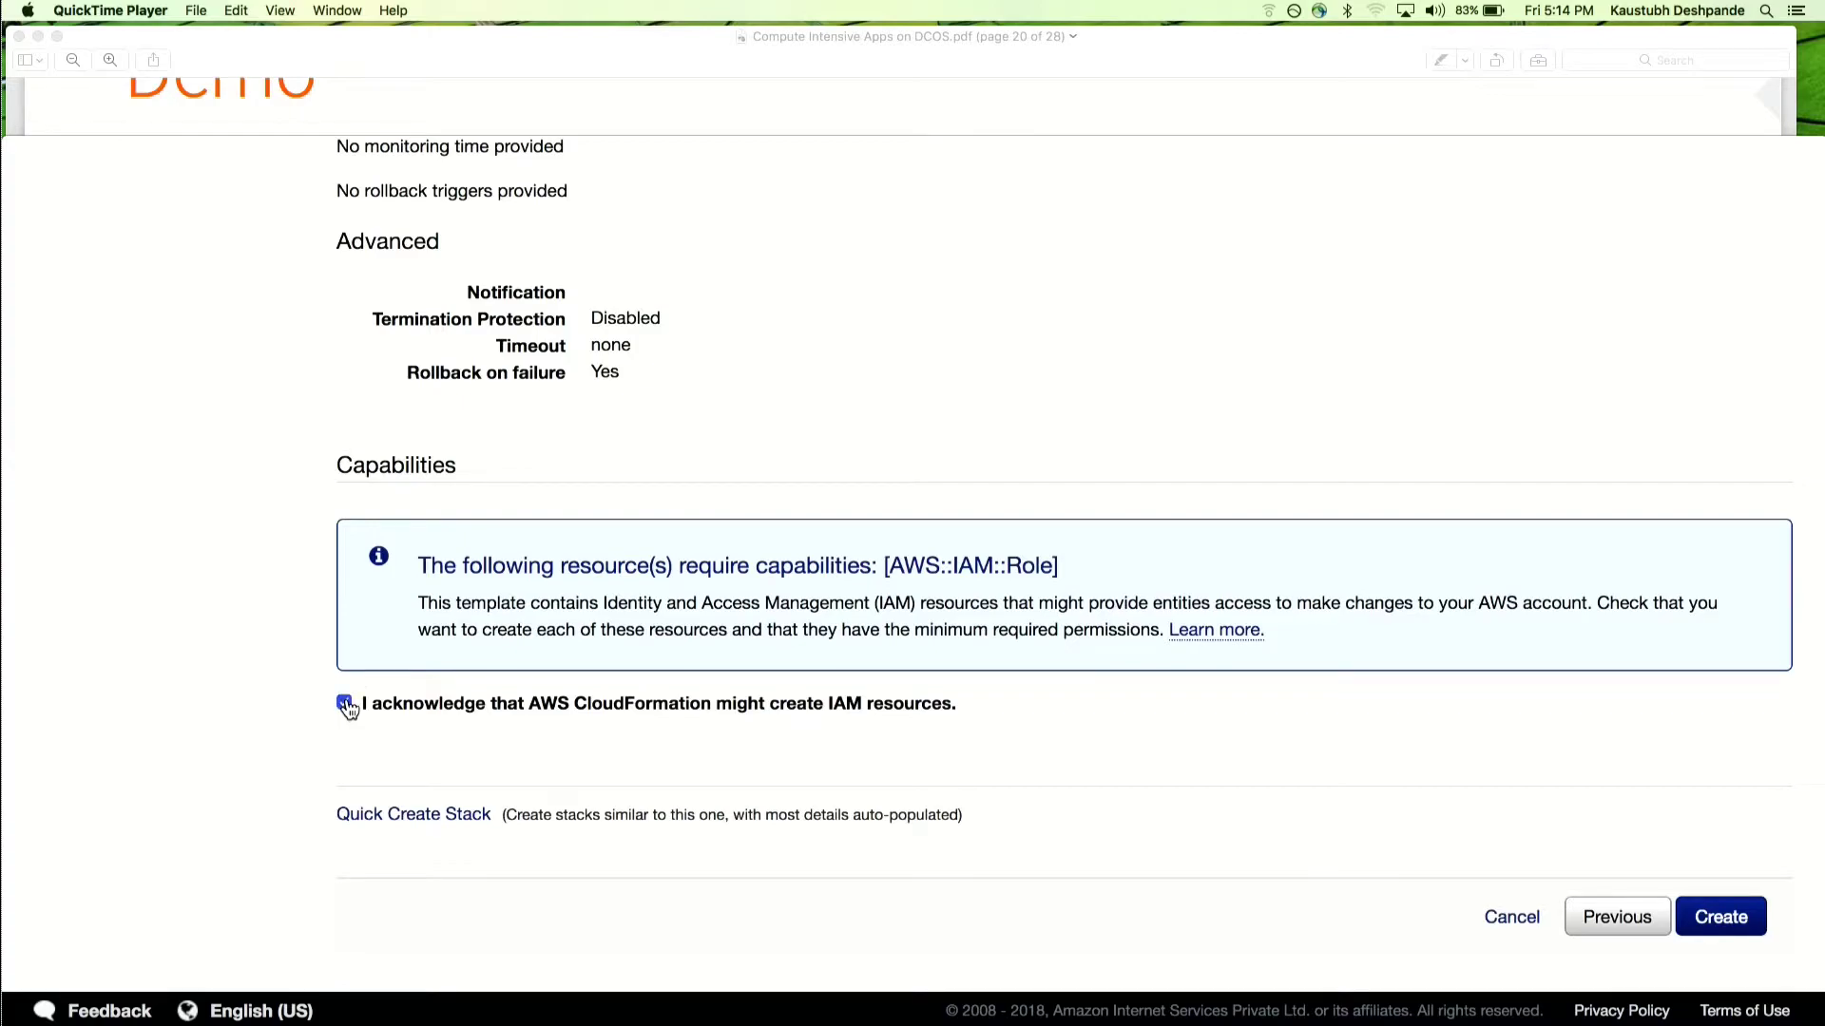
pyautogui.click(1706, 927)
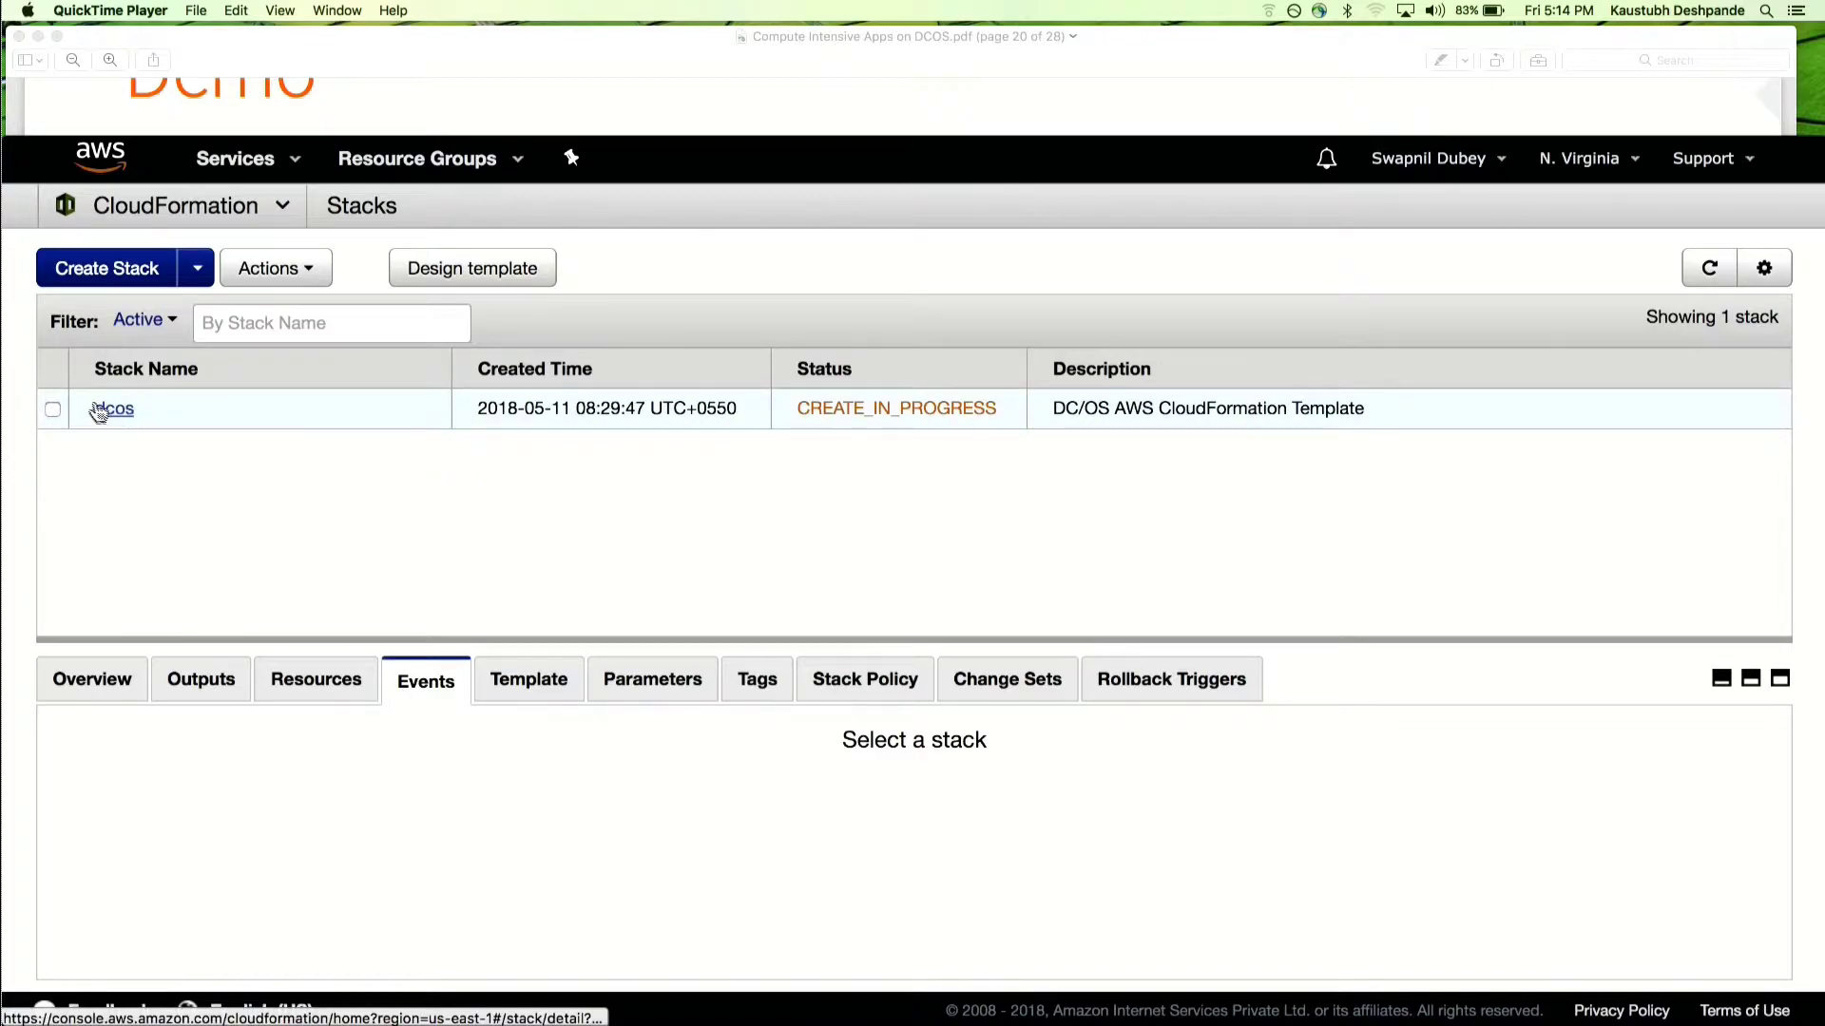
# Select the dcos stack and examine its status and creation events
pyautogui.moveTo(85, 406); pyautogui.dragTo(1371, 437)
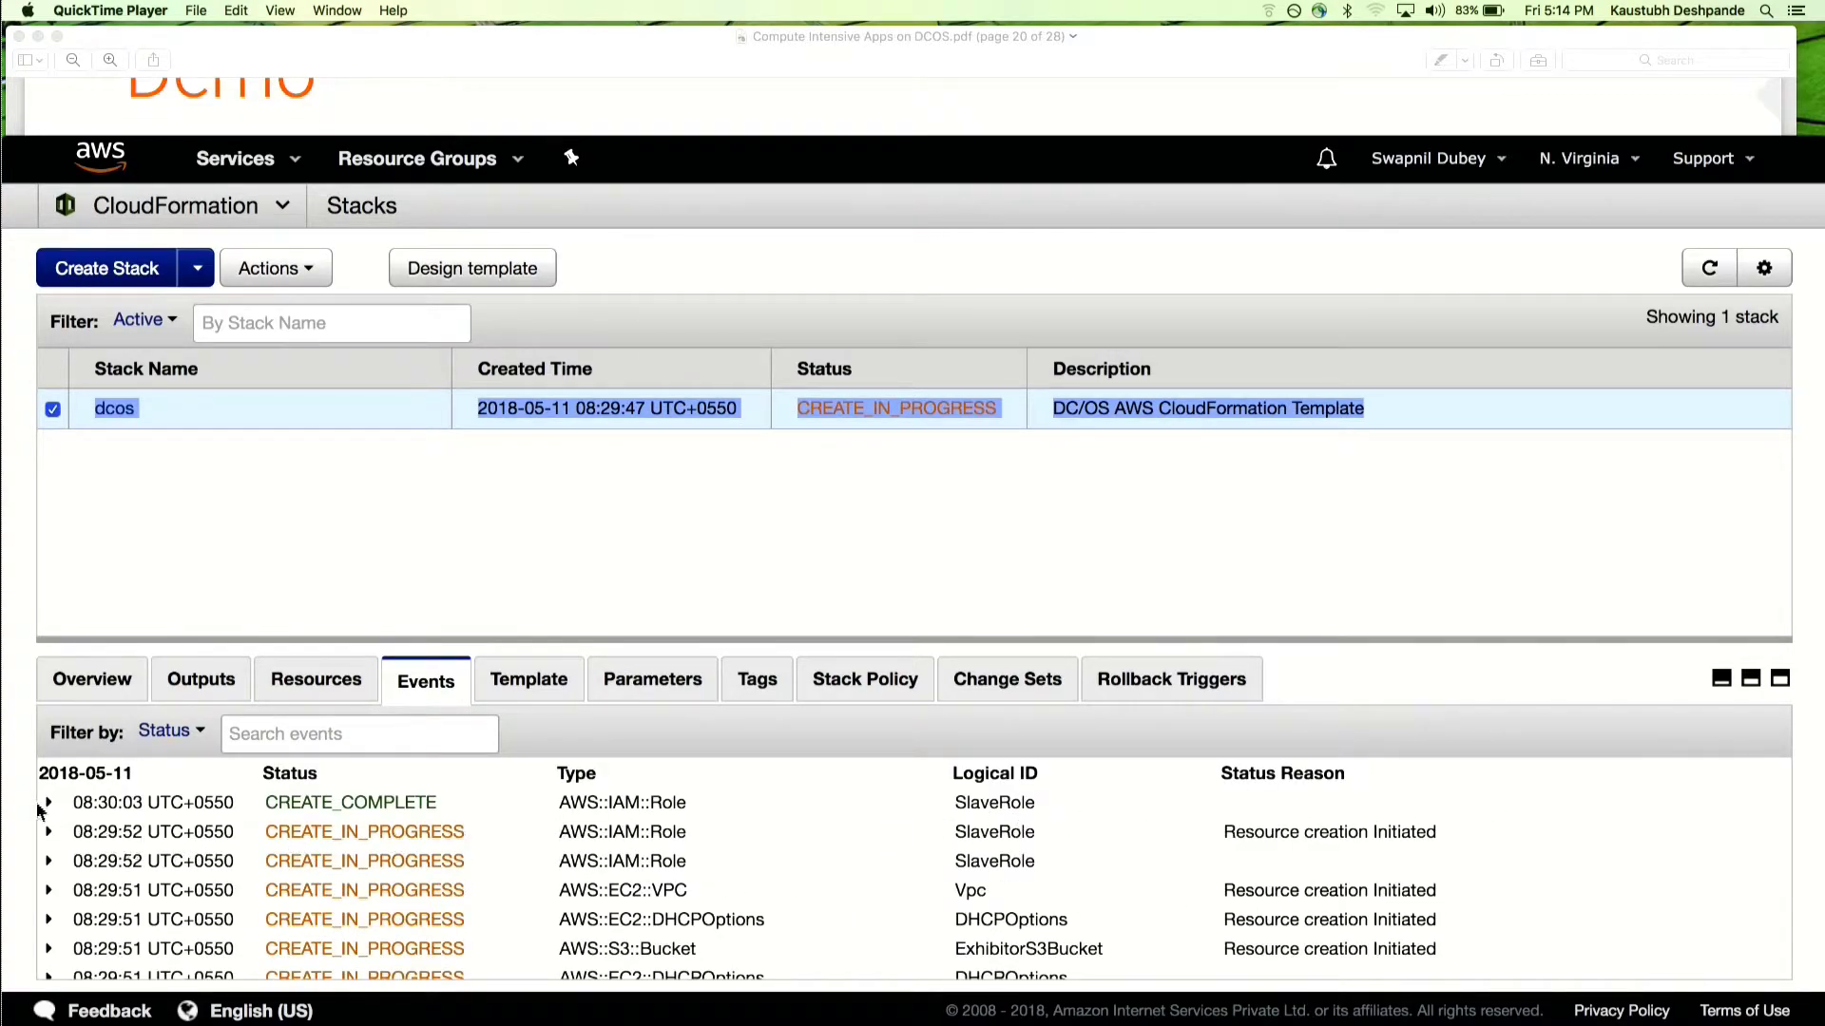
pyautogui.moveTo(65, 777); pyautogui.dragTo(1083, 679)
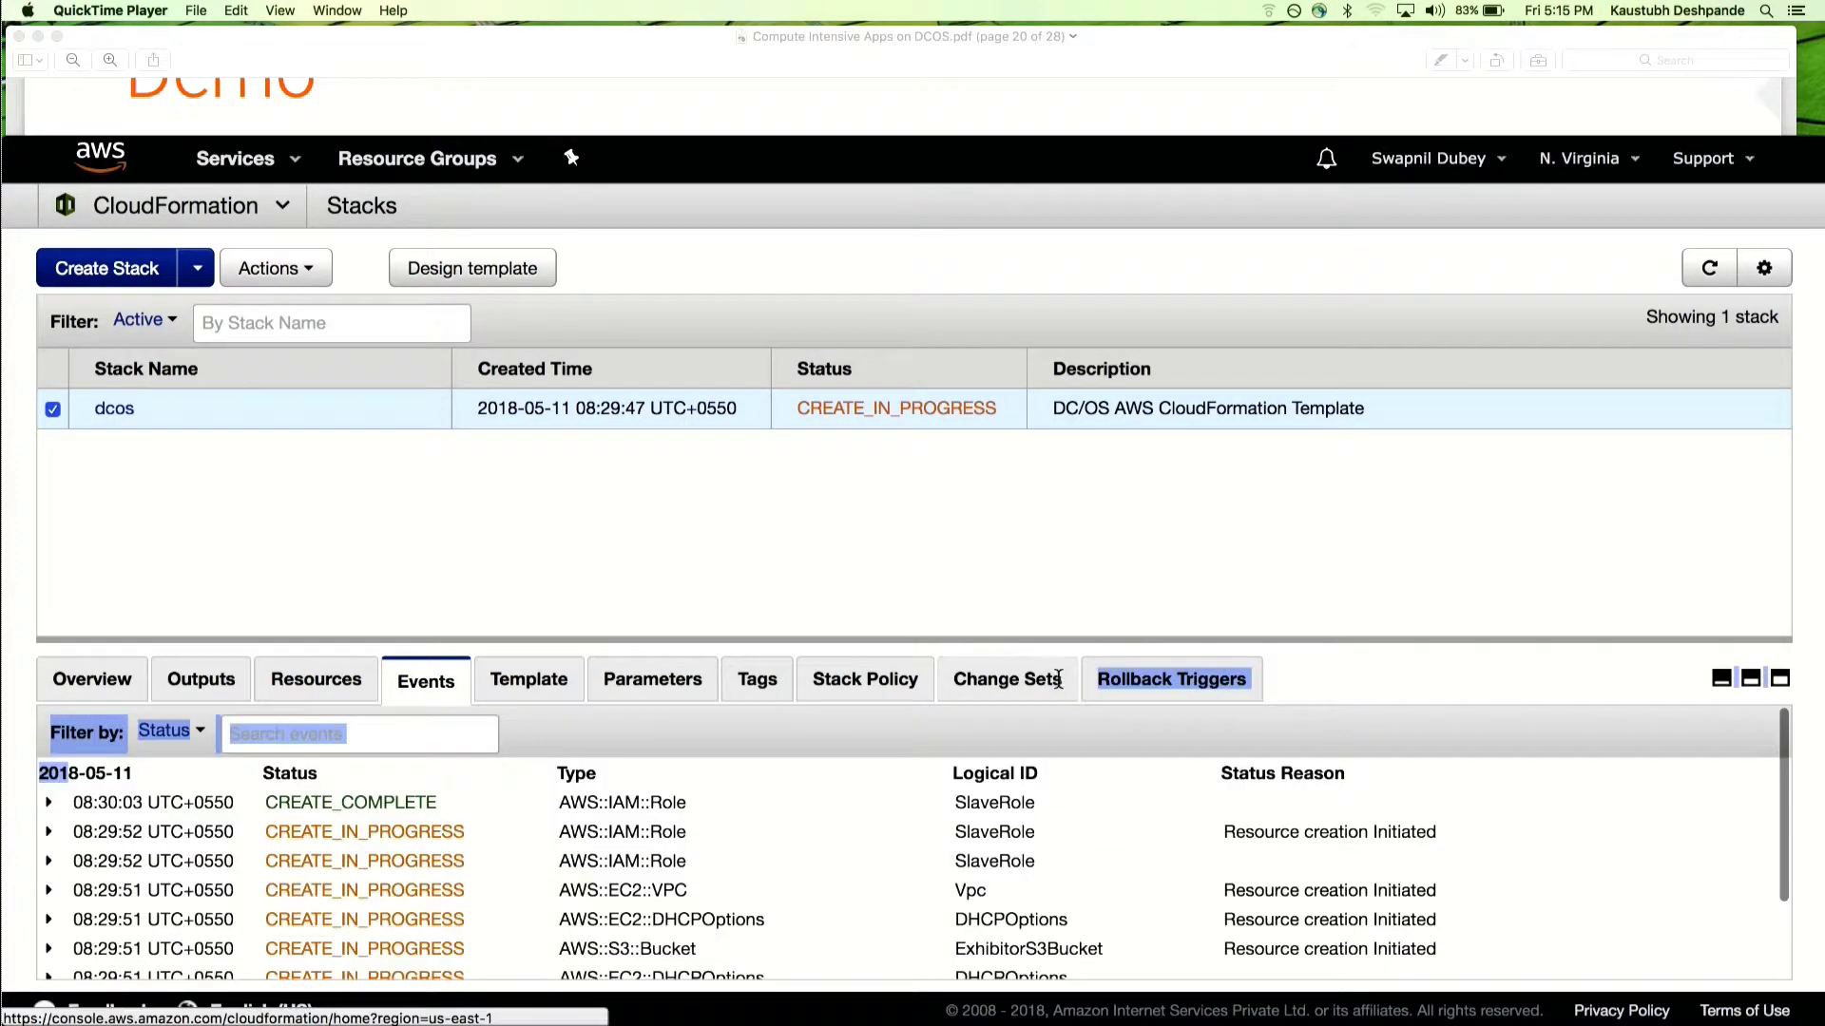
# Stop the running screen recording in QuickTime Player
pyautogui.moveTo(1483, 998)
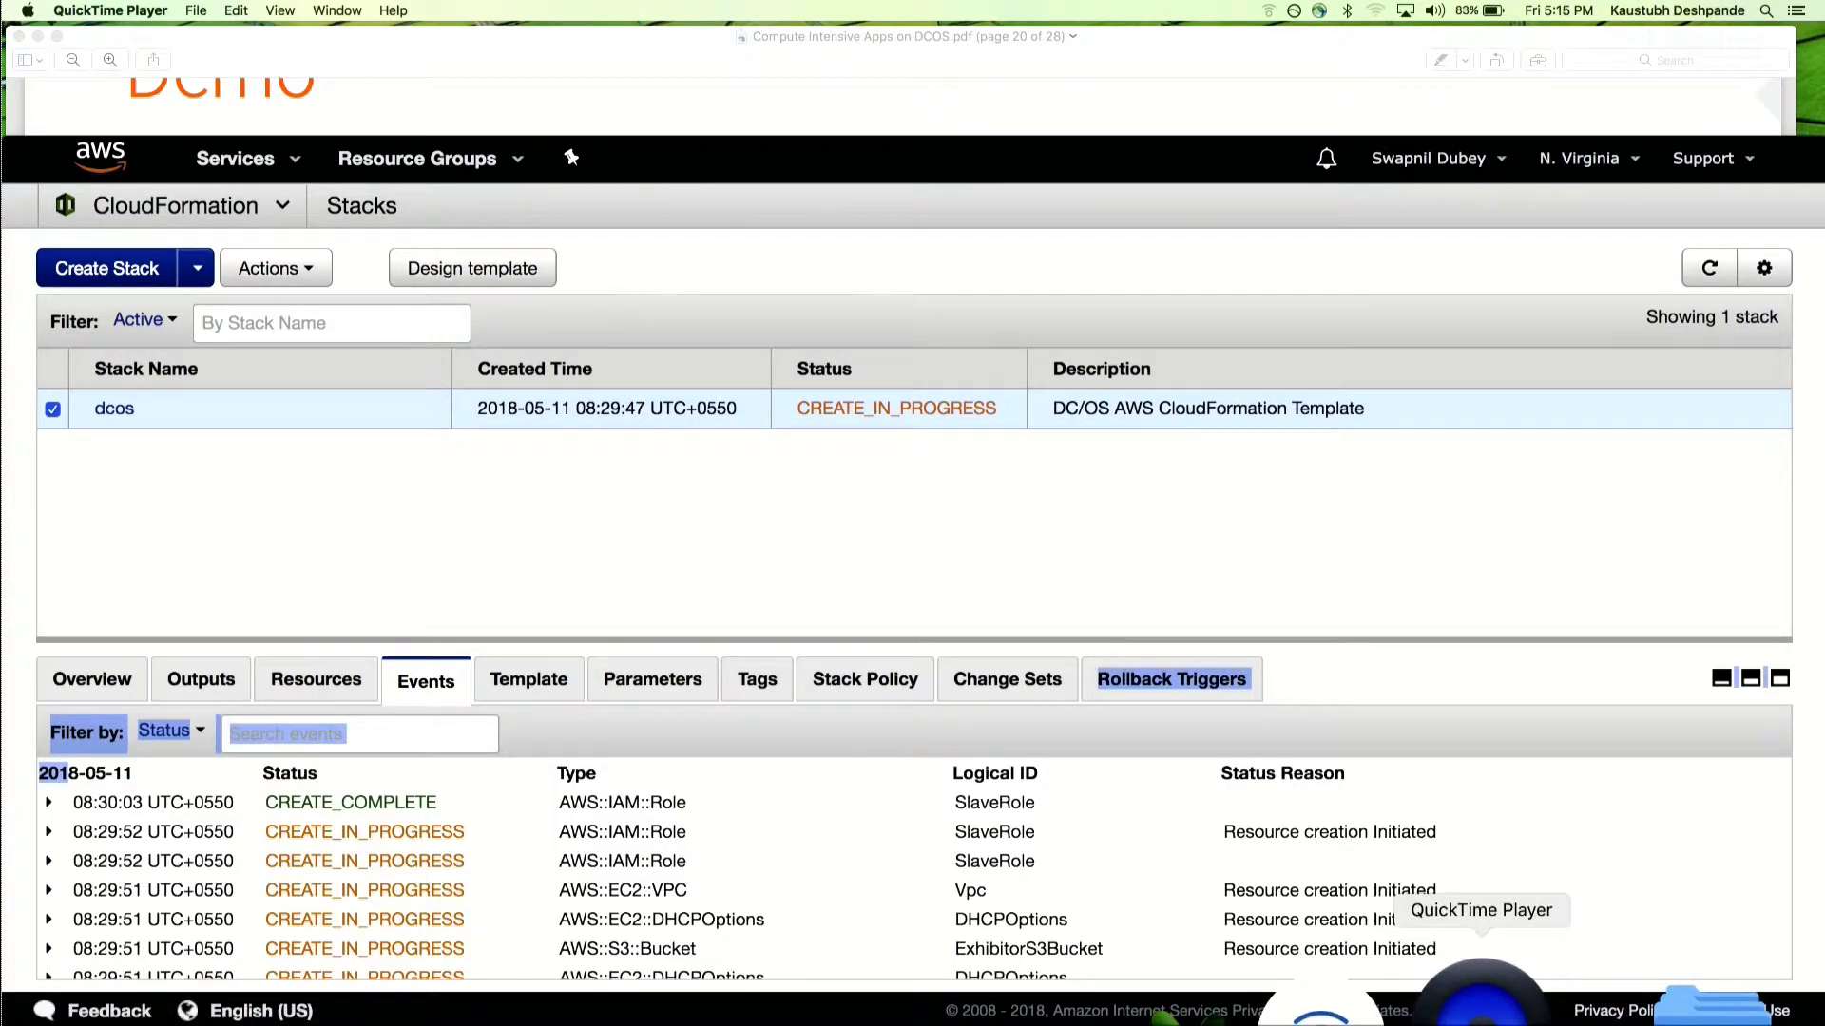
pyautogui.rightClick(1483, 998)
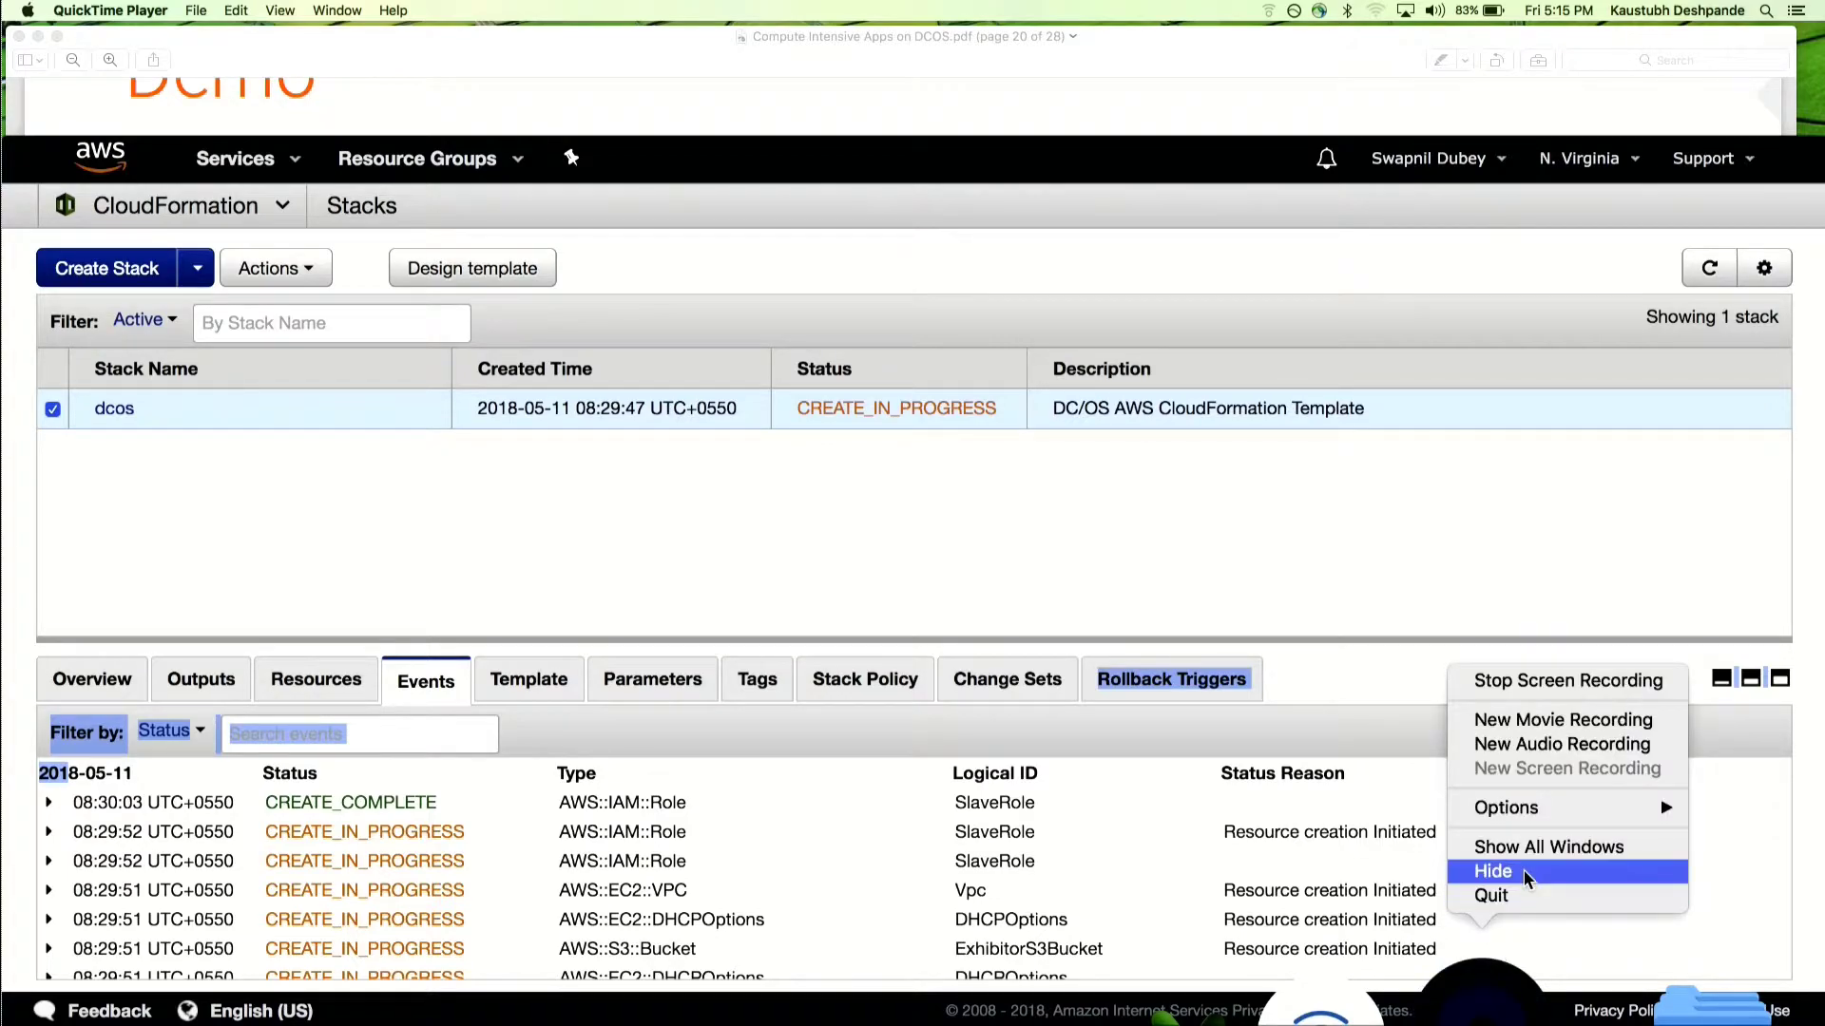
pyautogui.click(1551, 682)
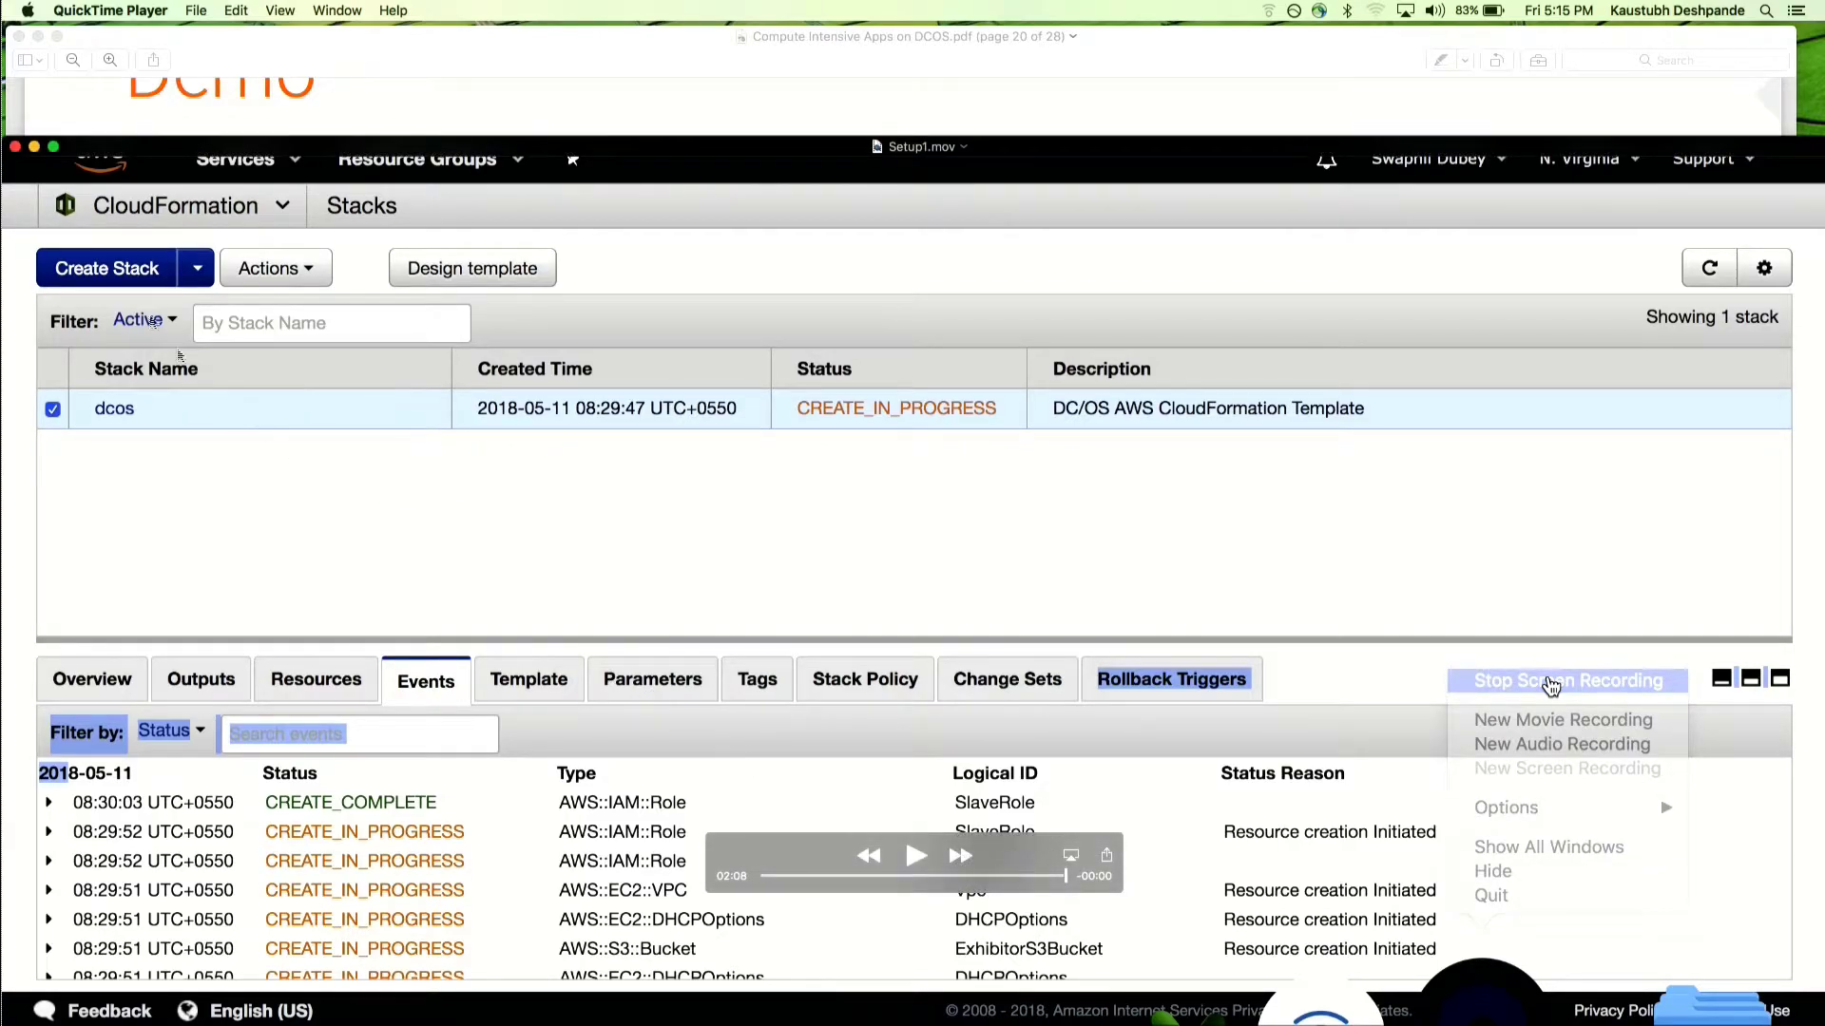
# Close the Setup1.mov video and open Setup2.mov in an enlarged QuickTime Player window
pyautogui.click(17, 149)
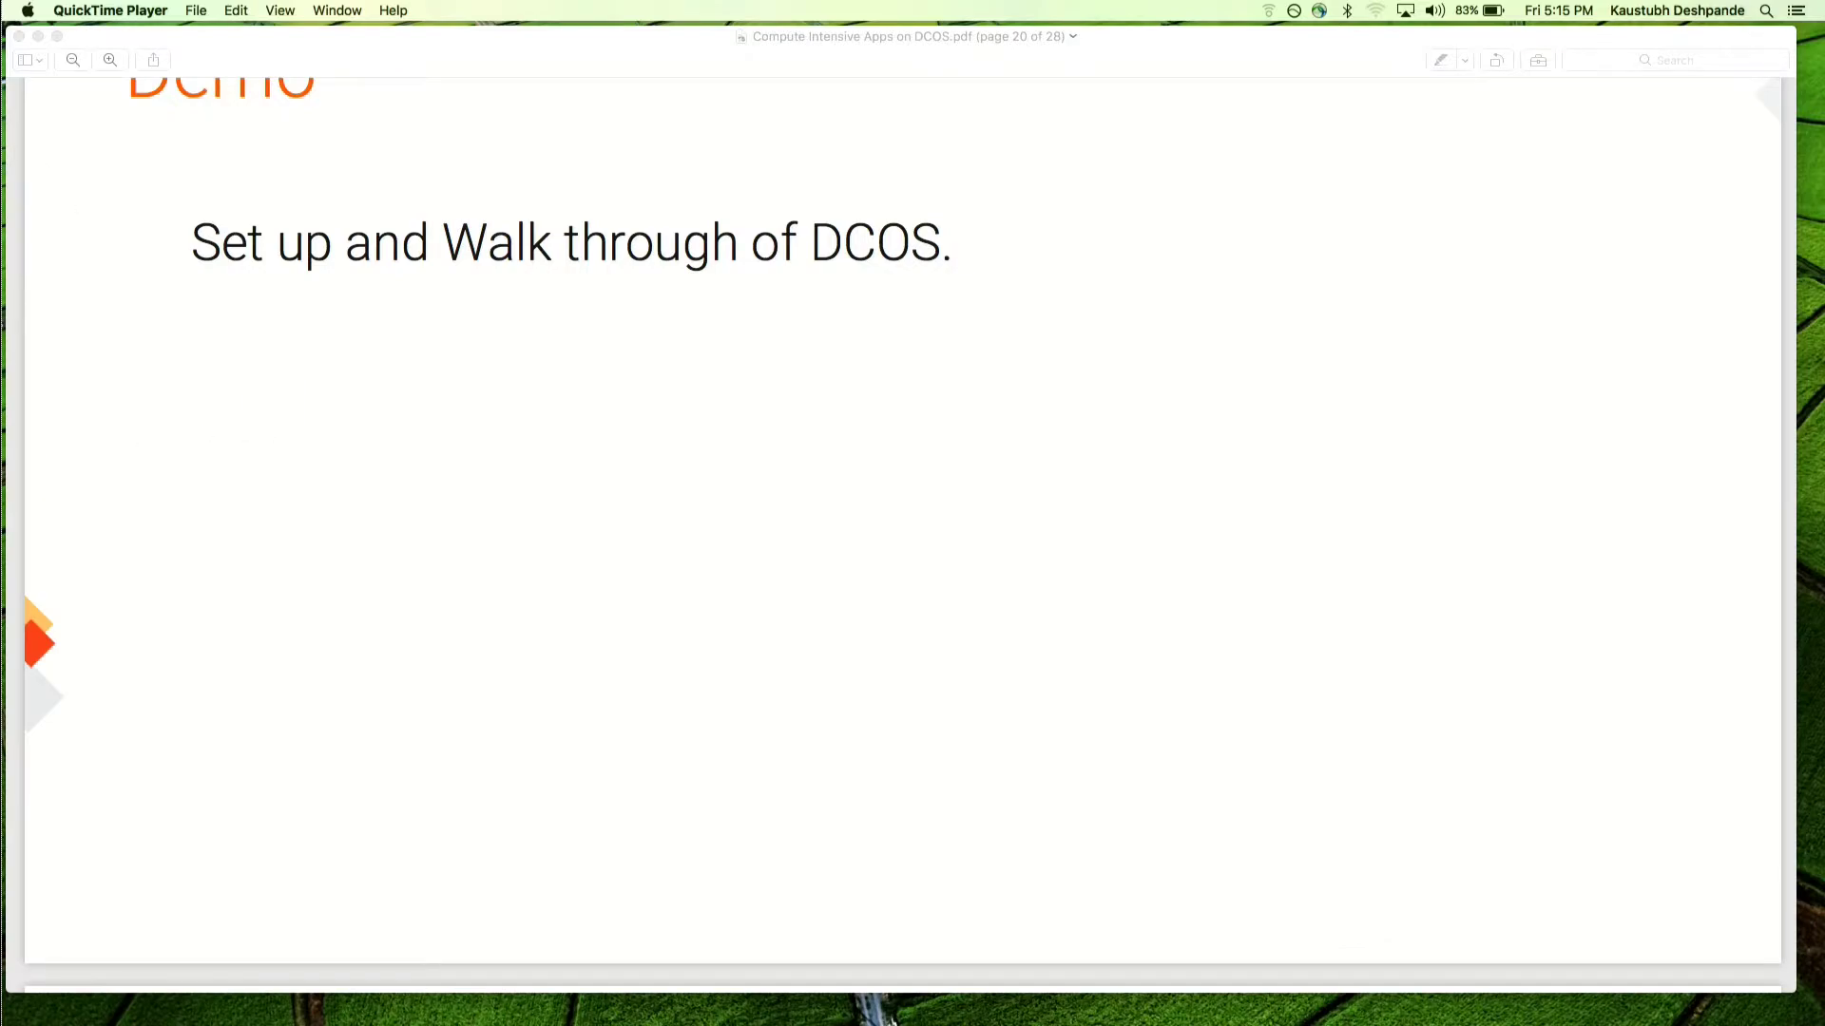
pyautogui.press('super+q')
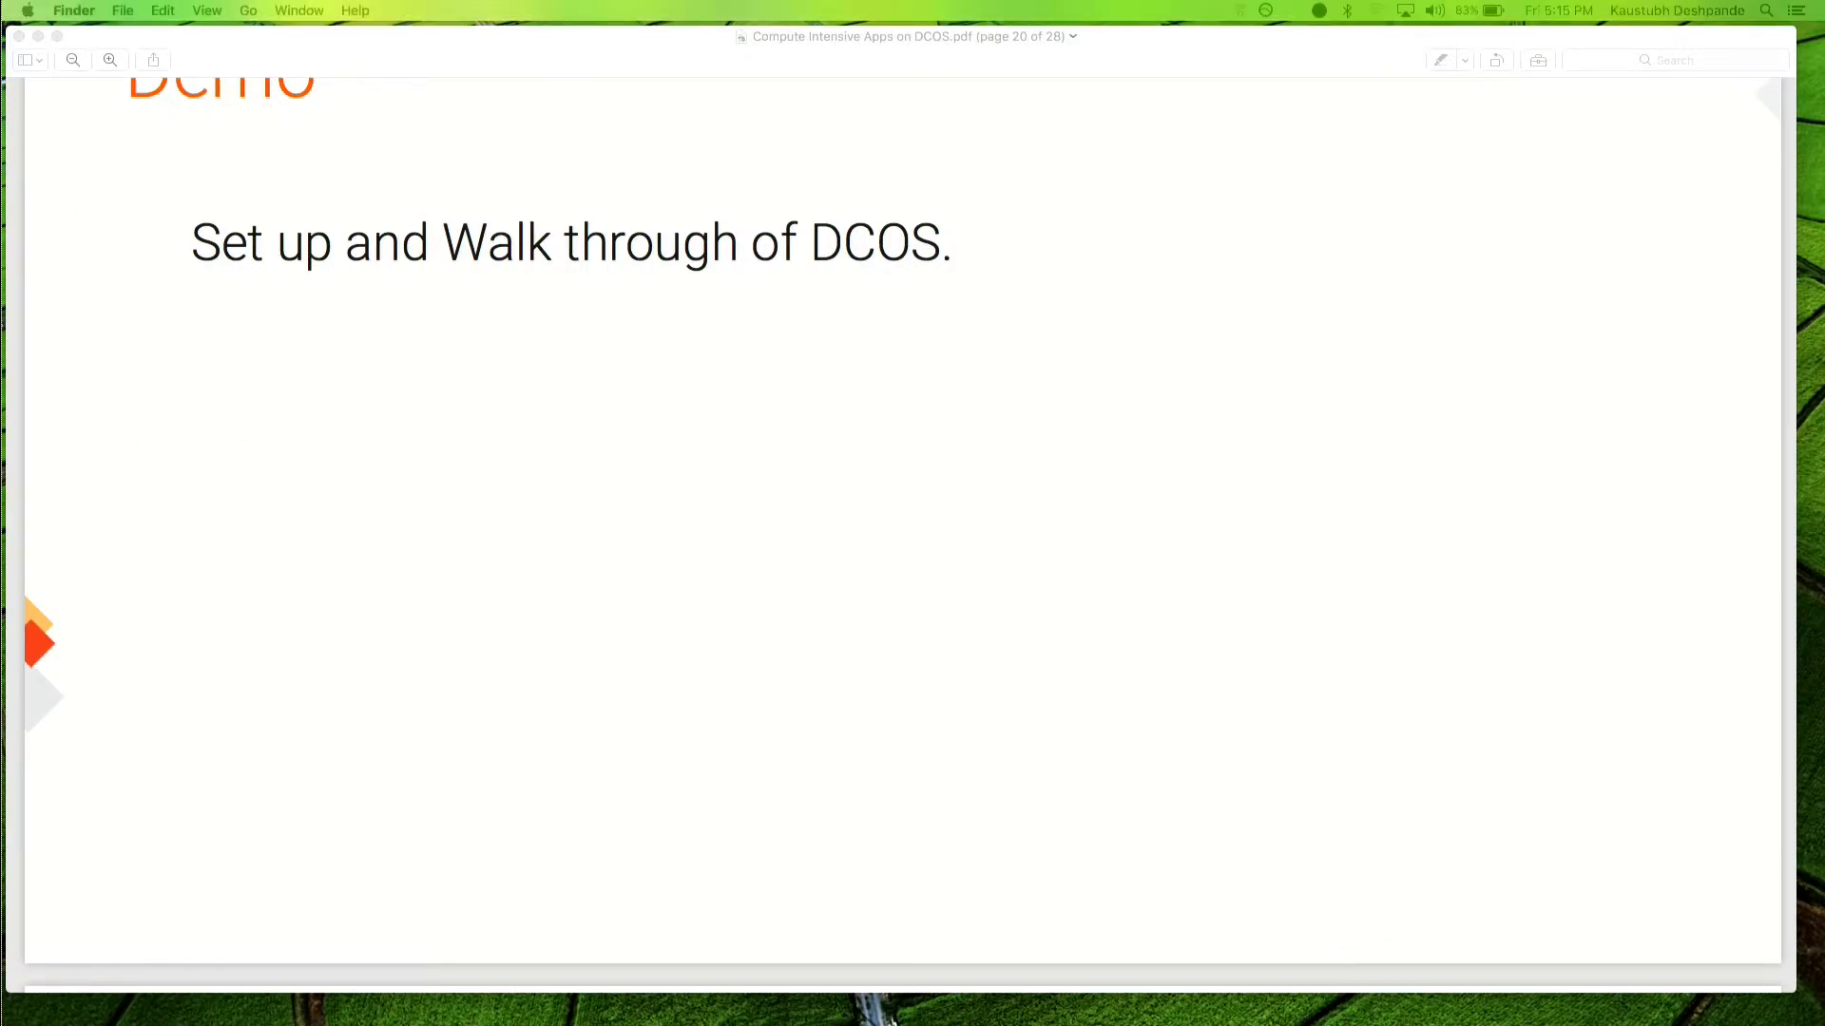
pyautogui.press('super+o')
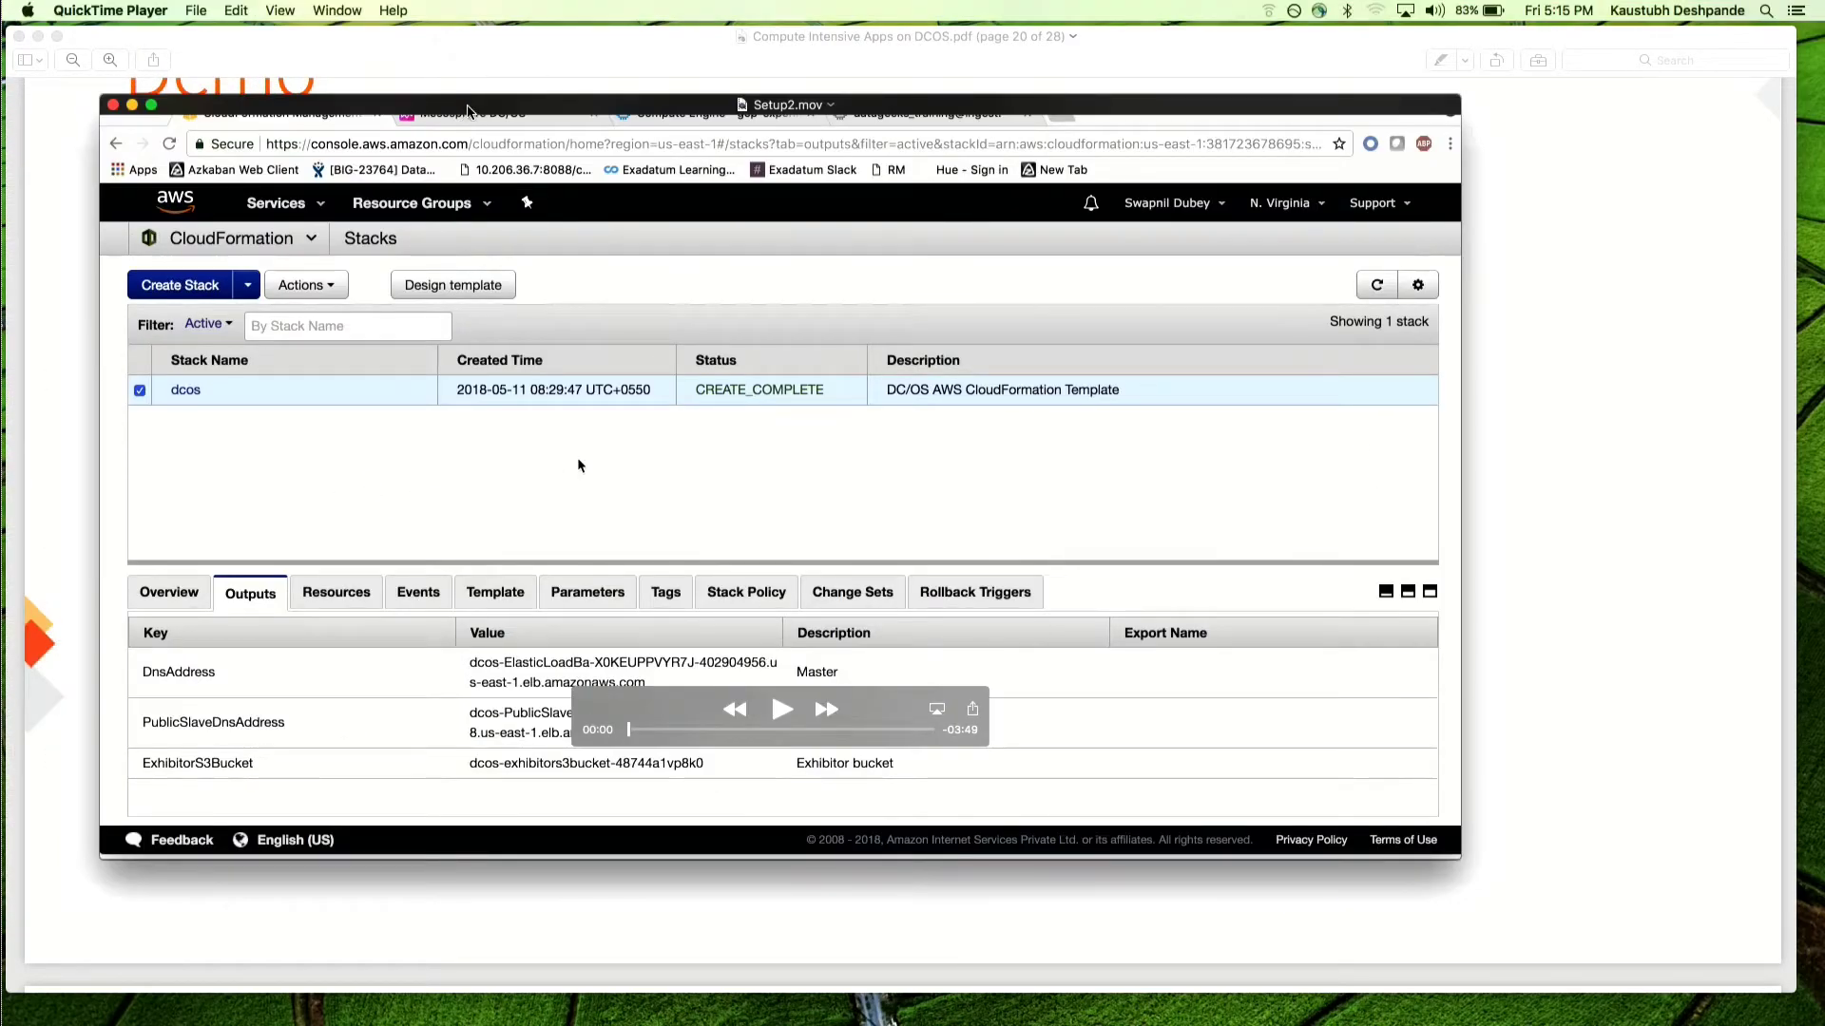
pyautogui.doubleClick(466, 107)
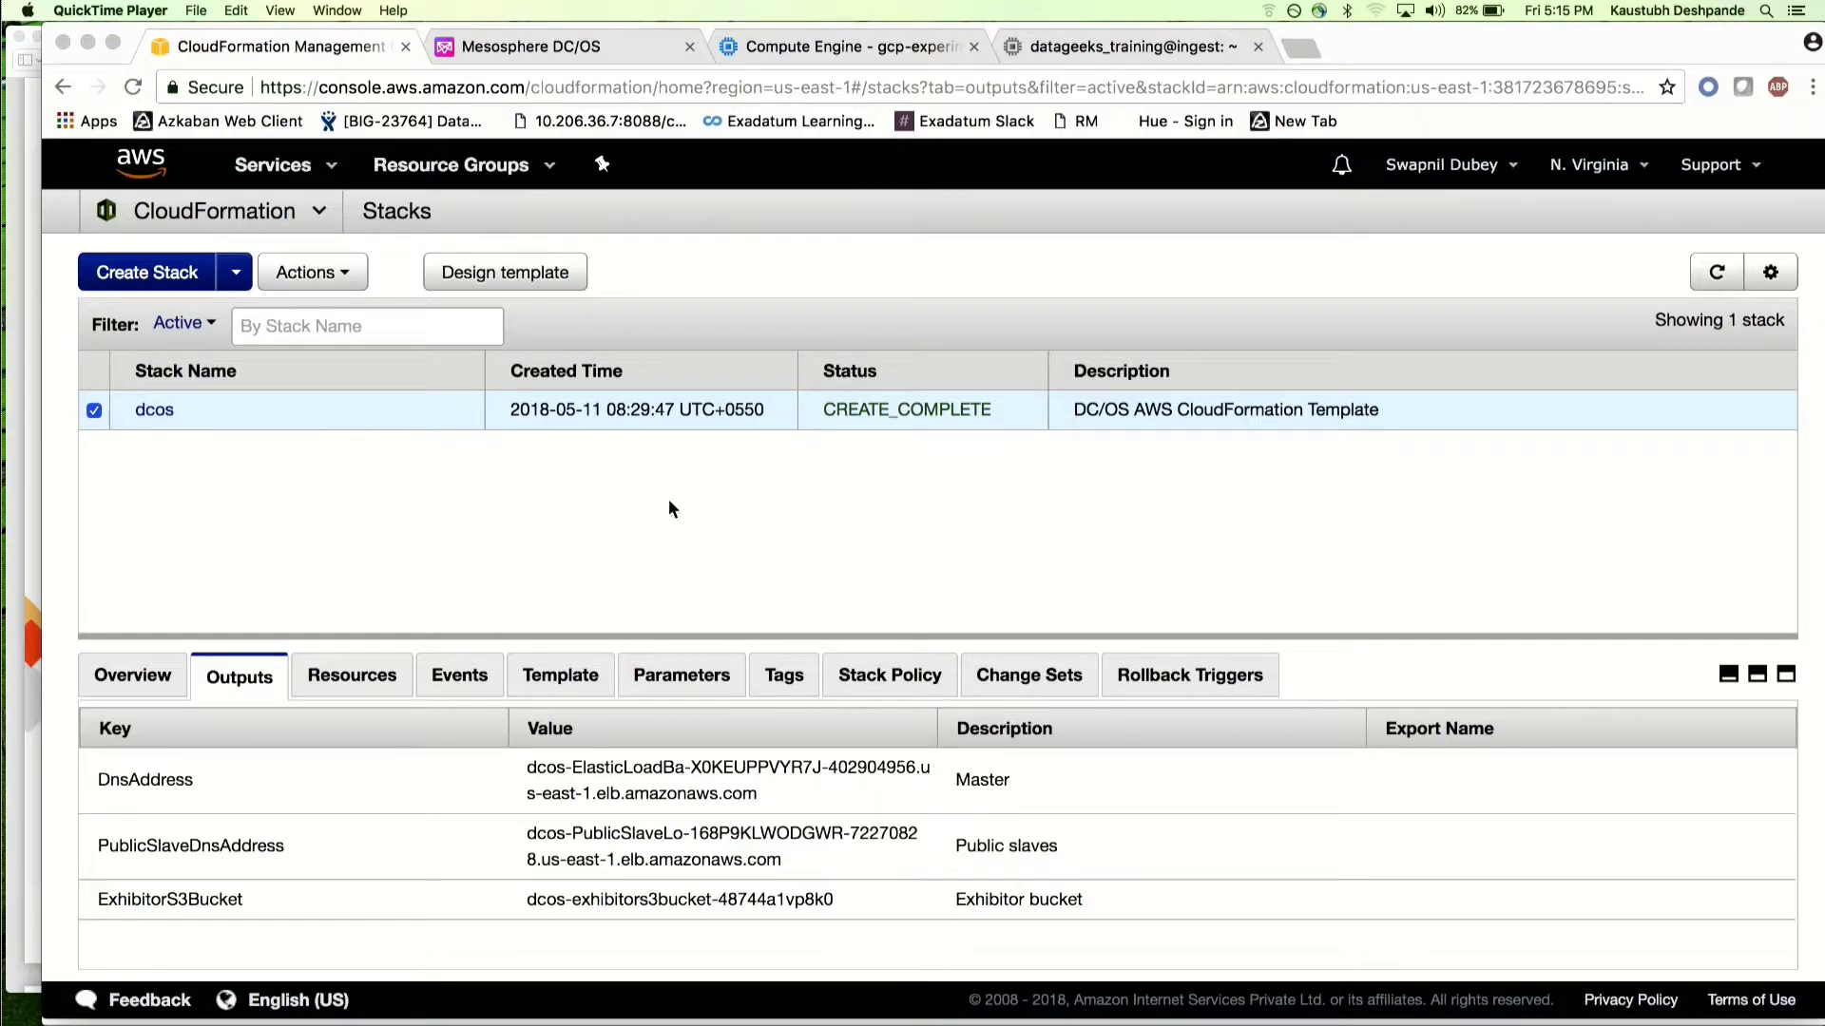
pyautogui.moveTo(609, 325)
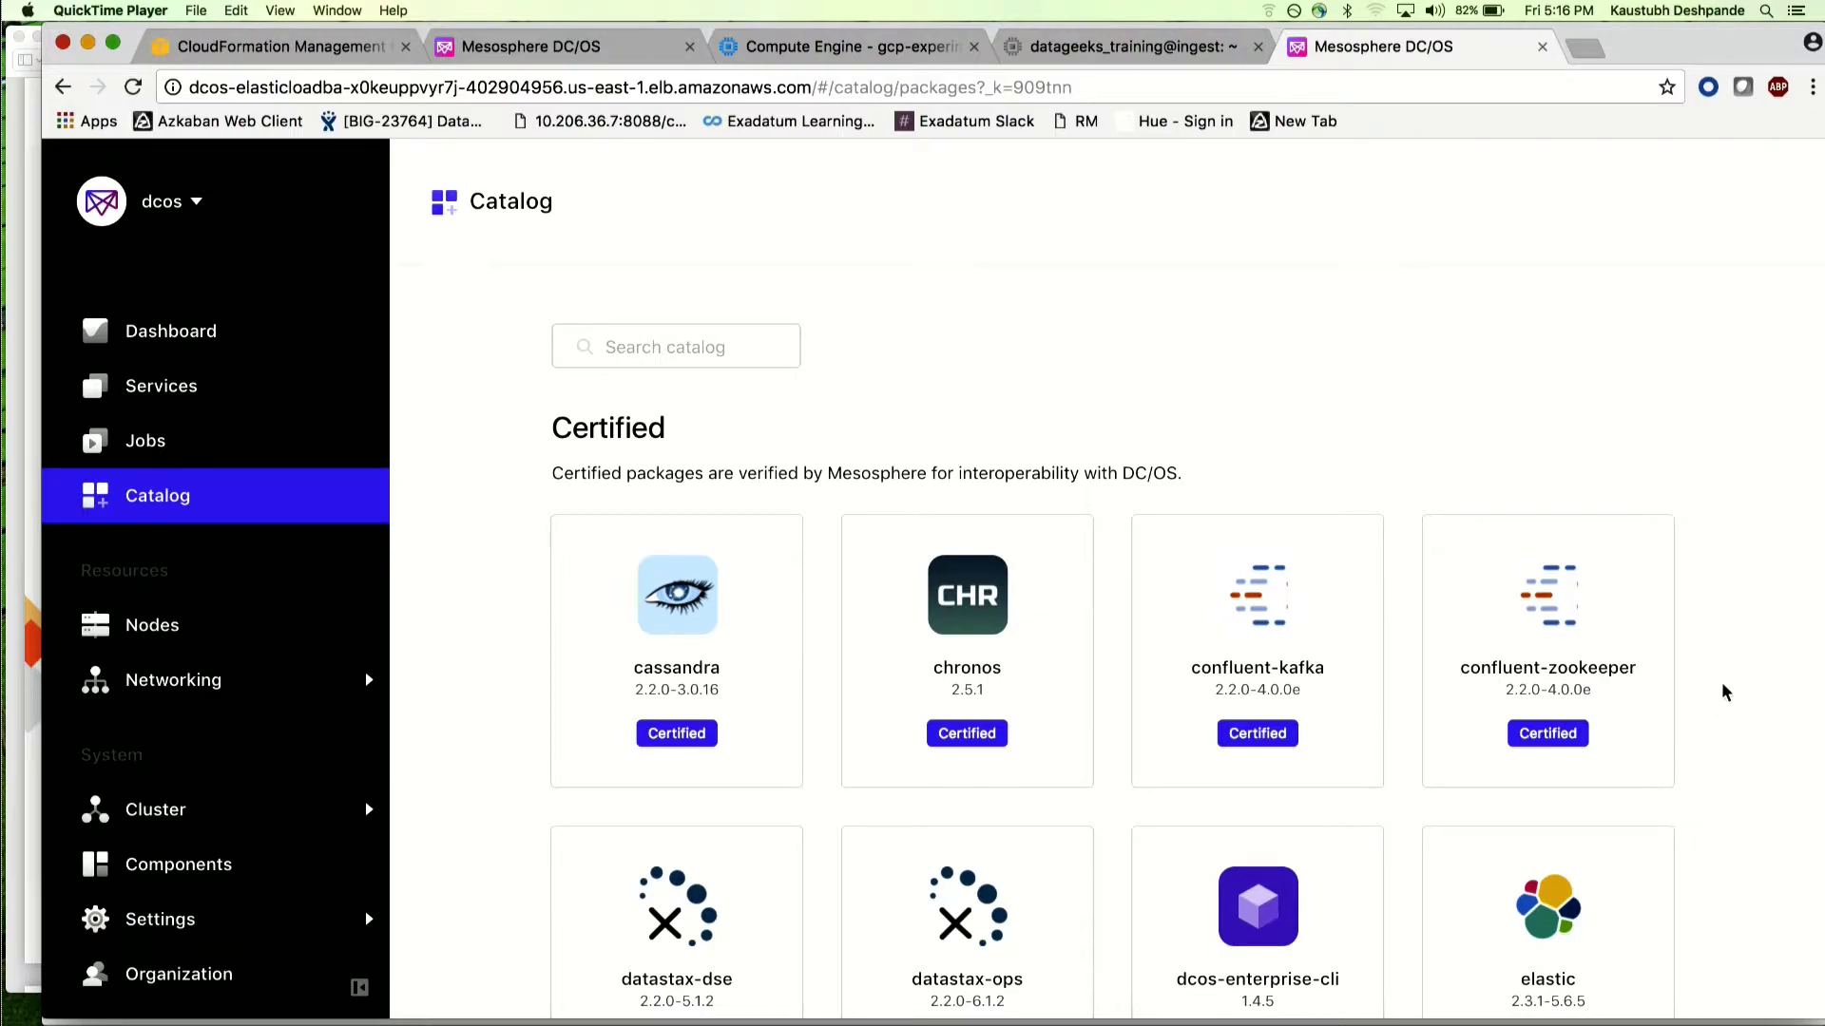
# Open the deployment configuration of the certified elastic 2.3.1-5.6.5 package from the catalog
pyautogui.scroll(-3, 1730, 694)
pyautogui.scroll(-1, 1725, 692)
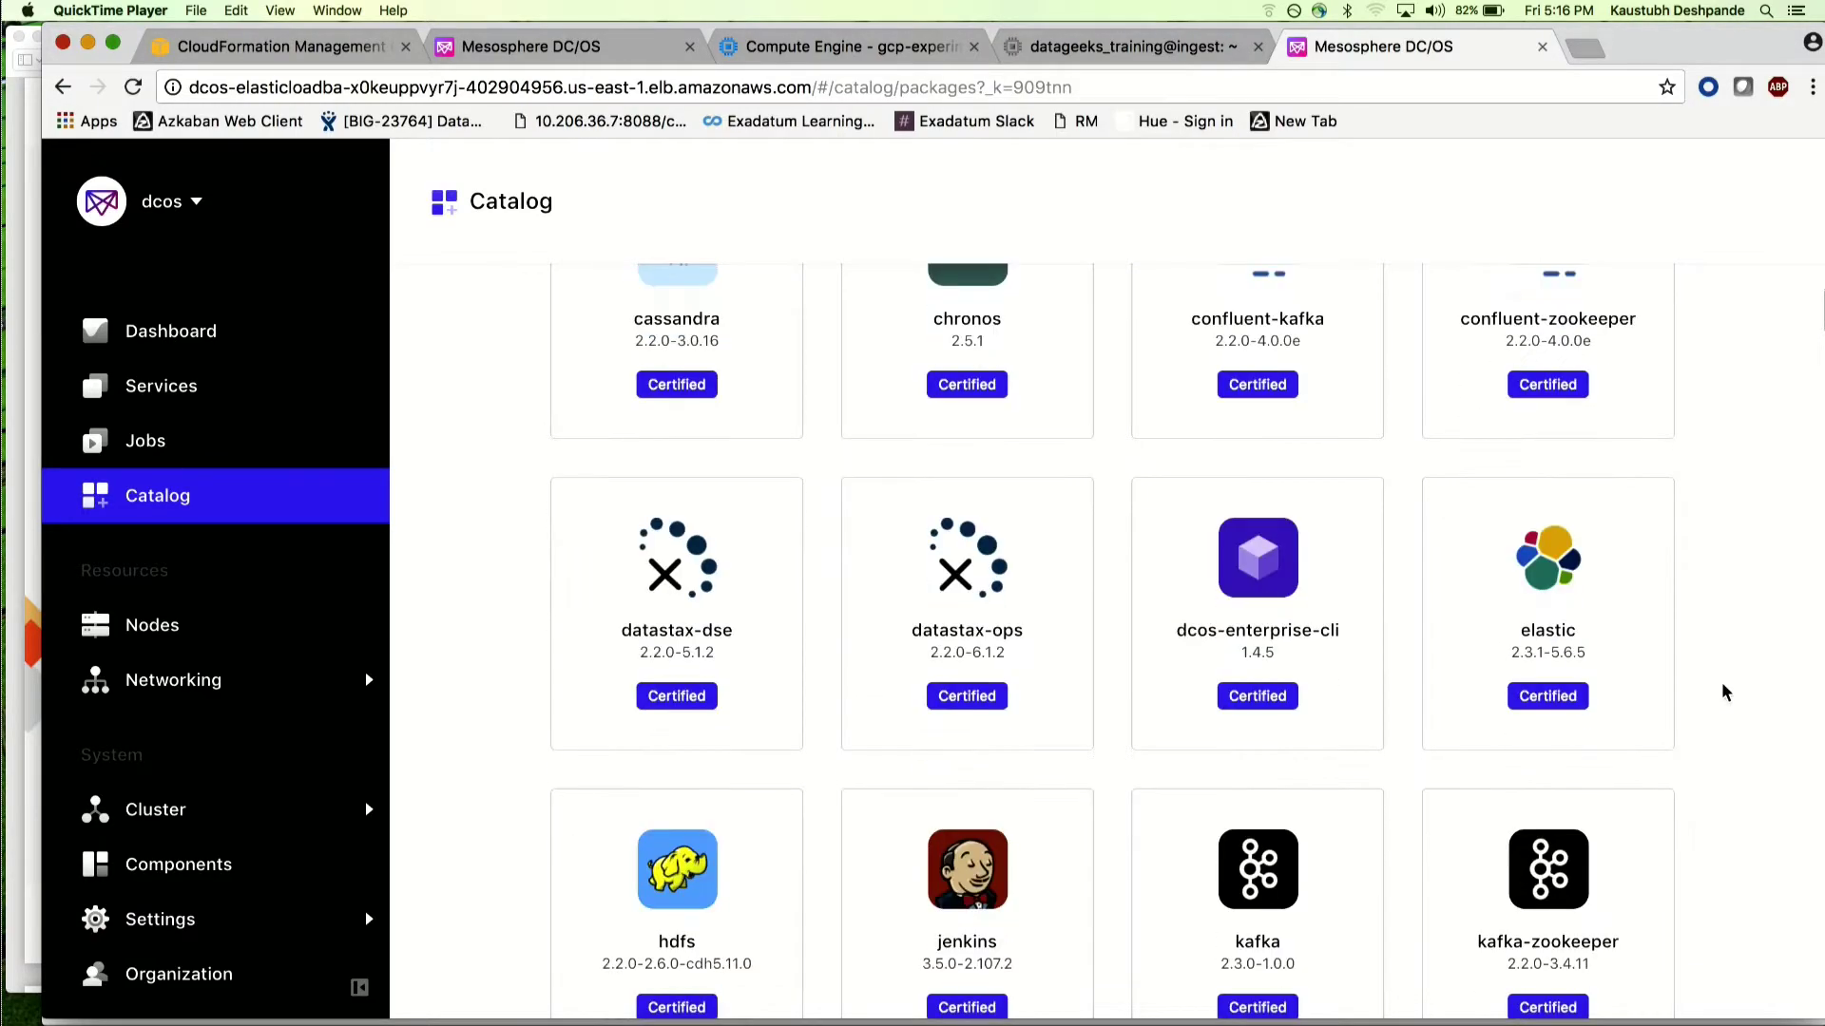
pyautogui.click(1596, 610)
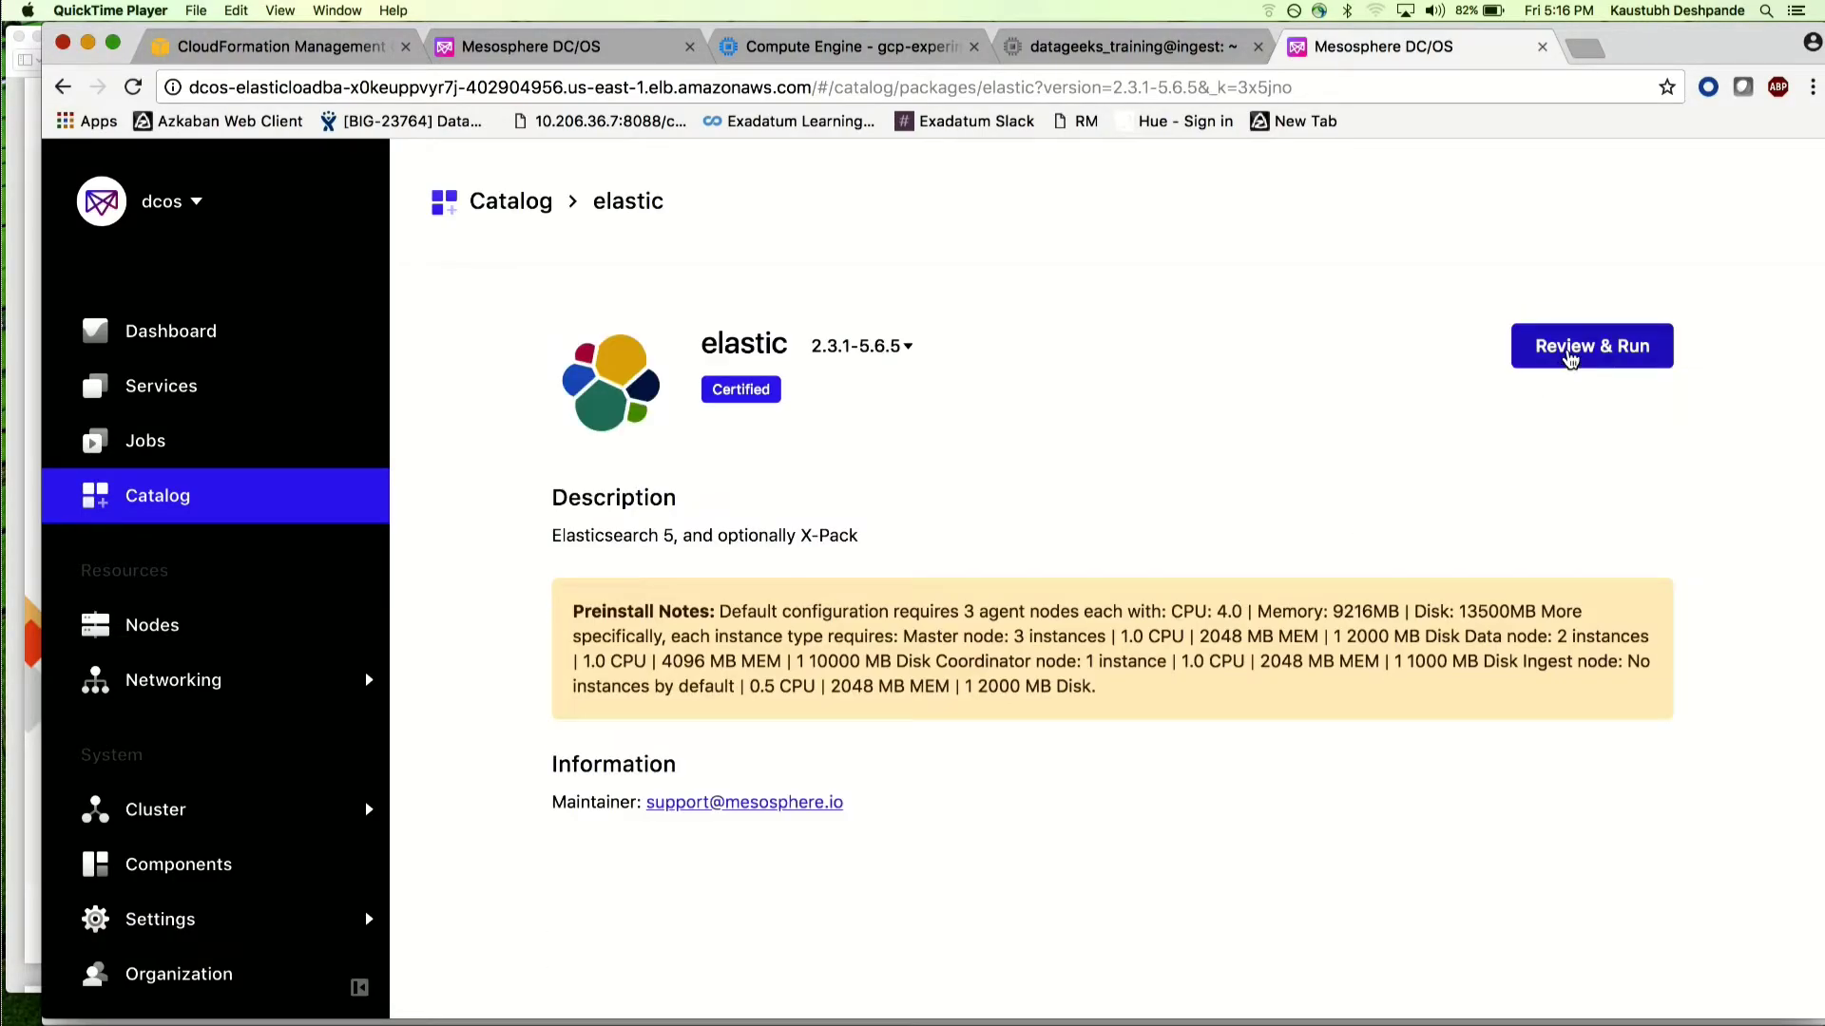
pyautogui.click(1568, 353)
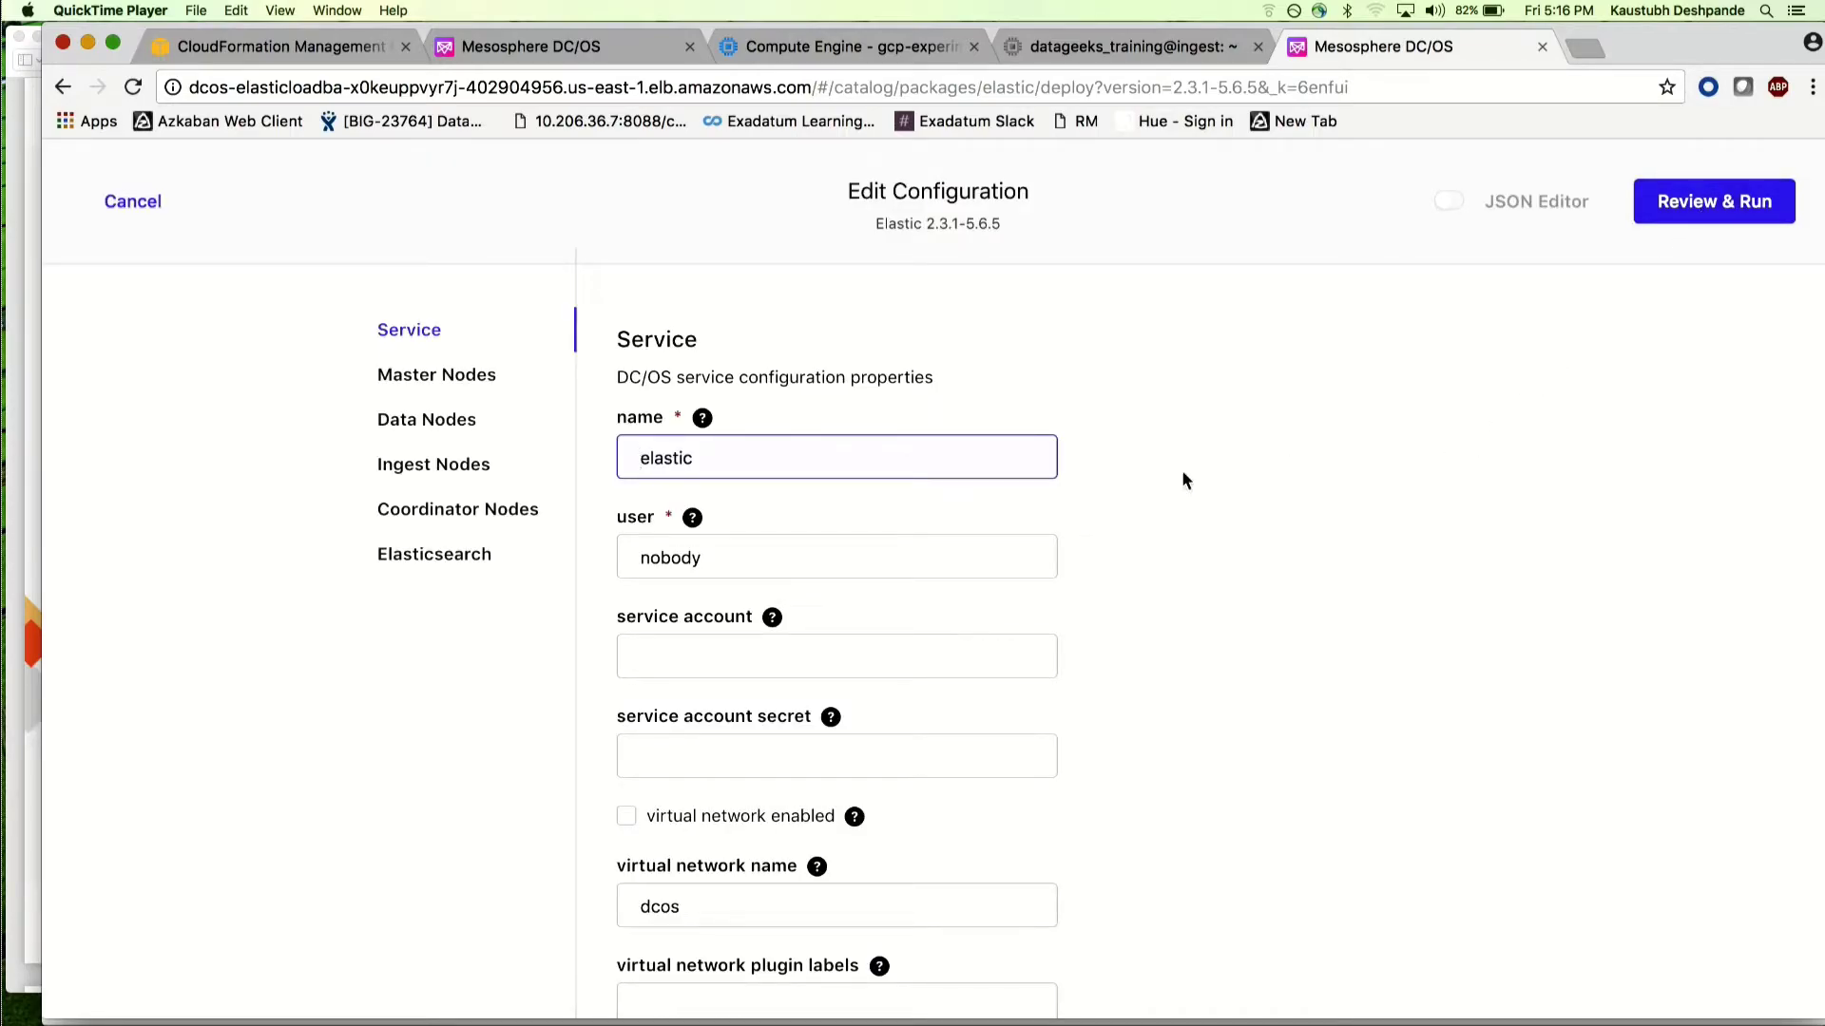
# Examine the elastic package's service, master, data and ingest node settings and show its JSON configuration
pyautogui.scroll(-4, 1183, 480)
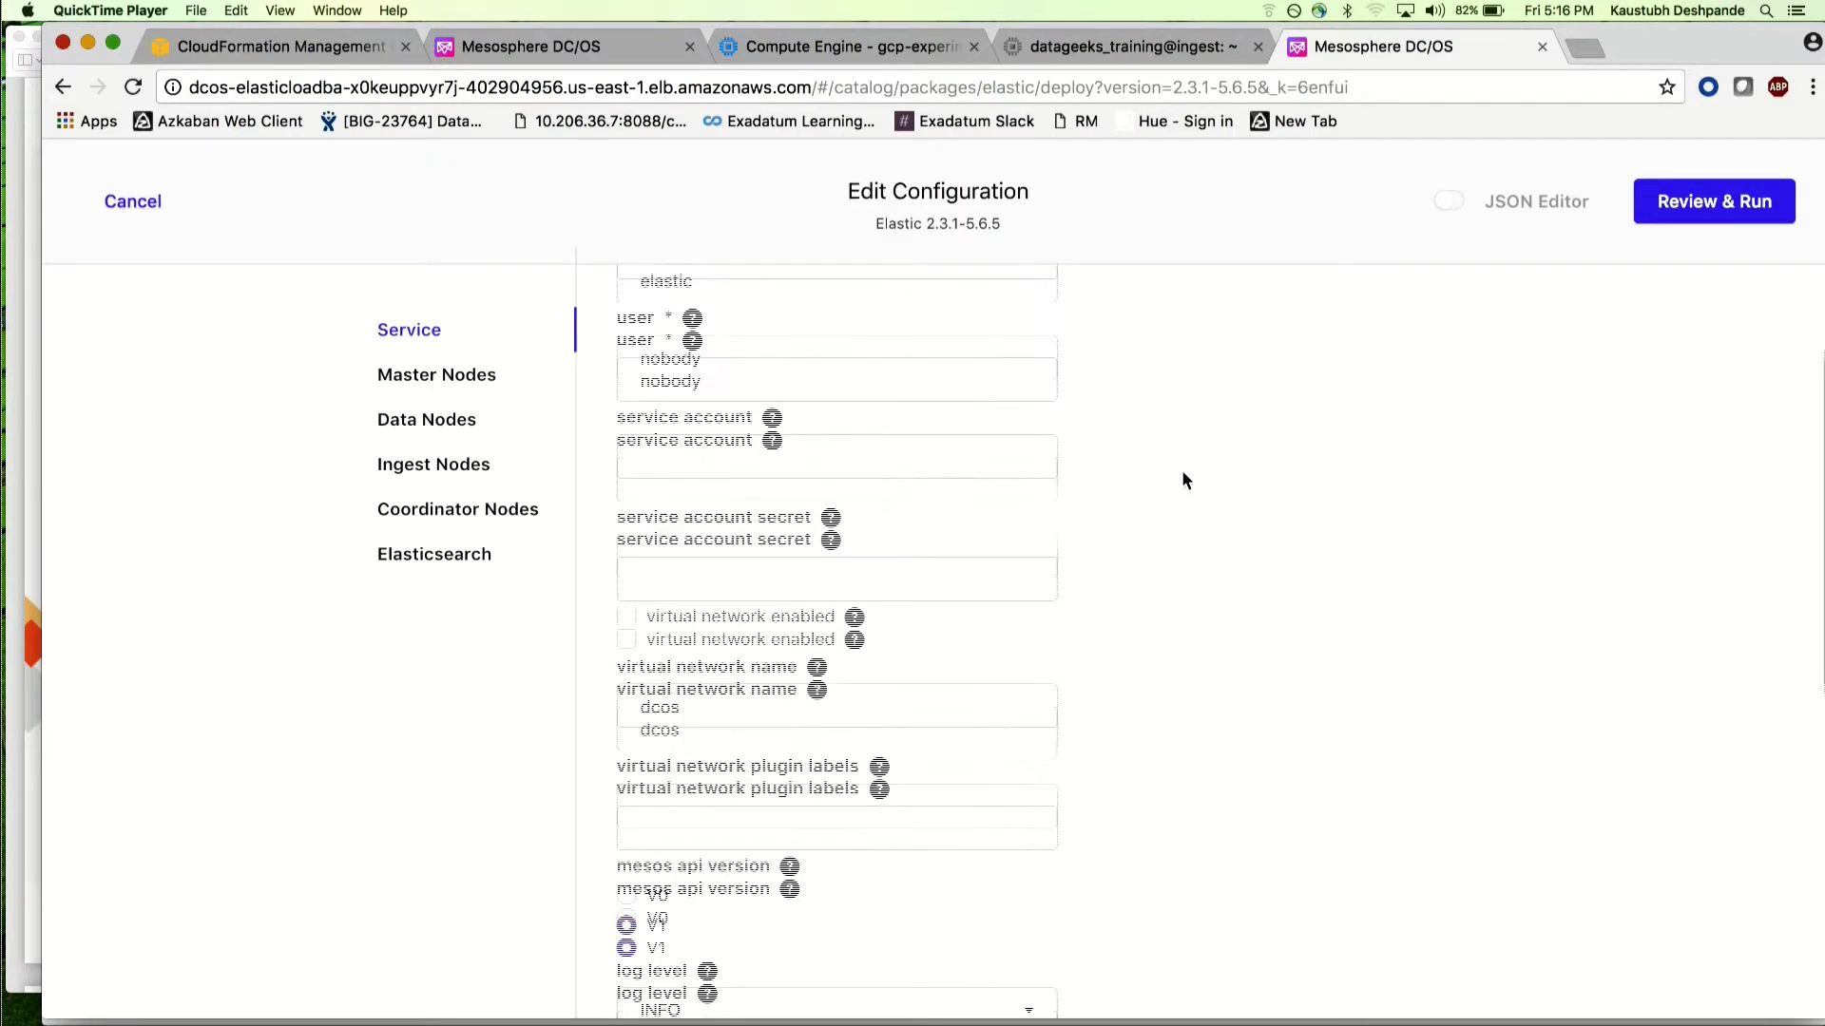
pyautogui.click(463, 379)
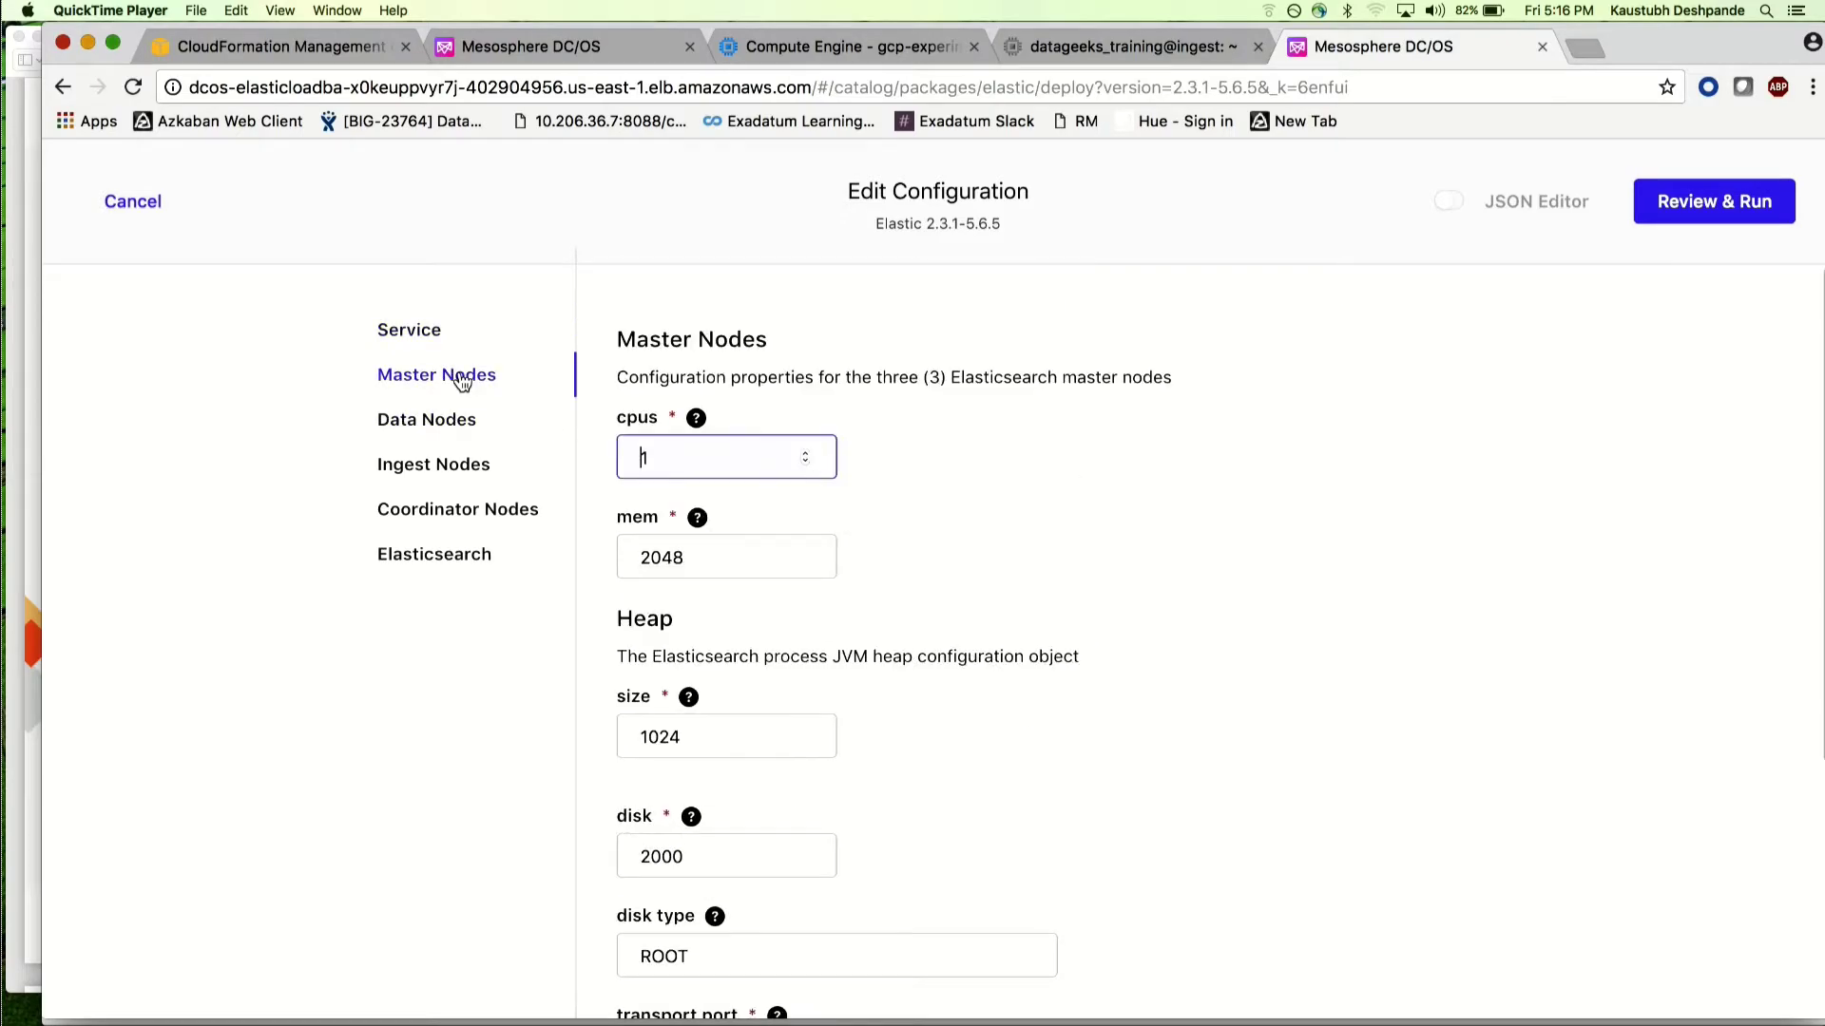
pyautogui.click(454, 431)
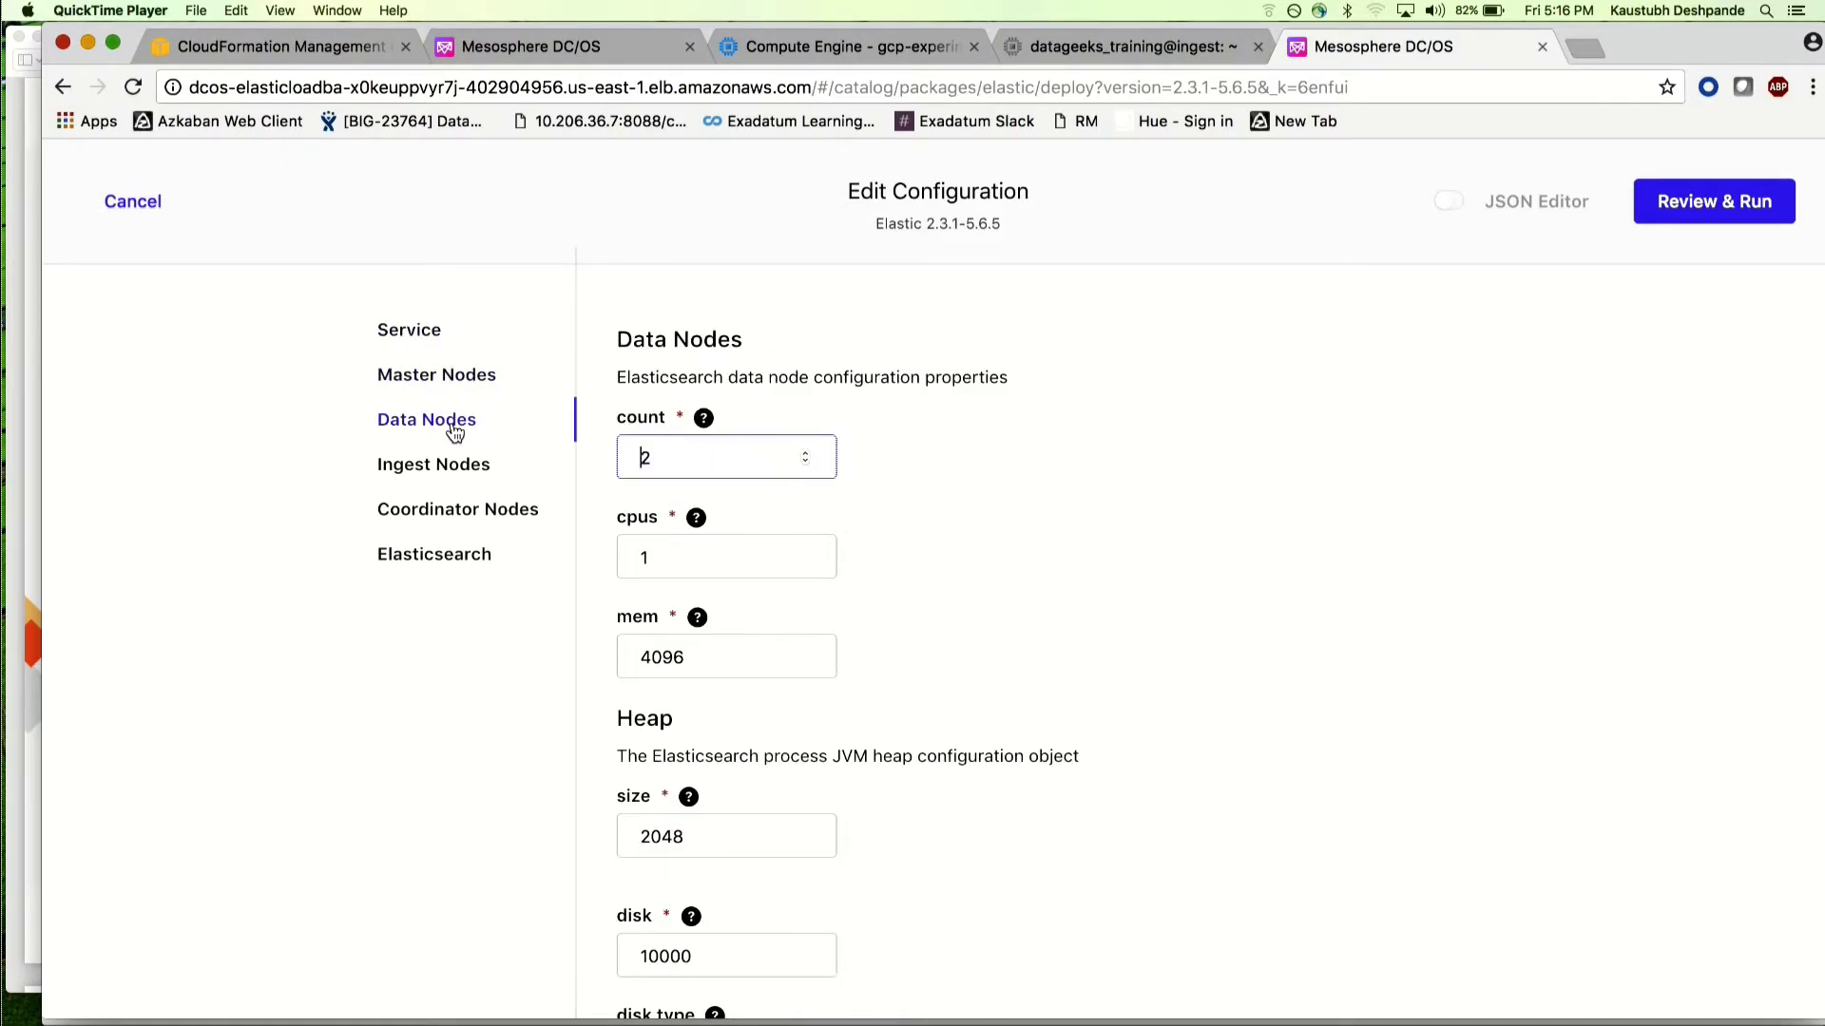
pyautogui.click(452, 466)
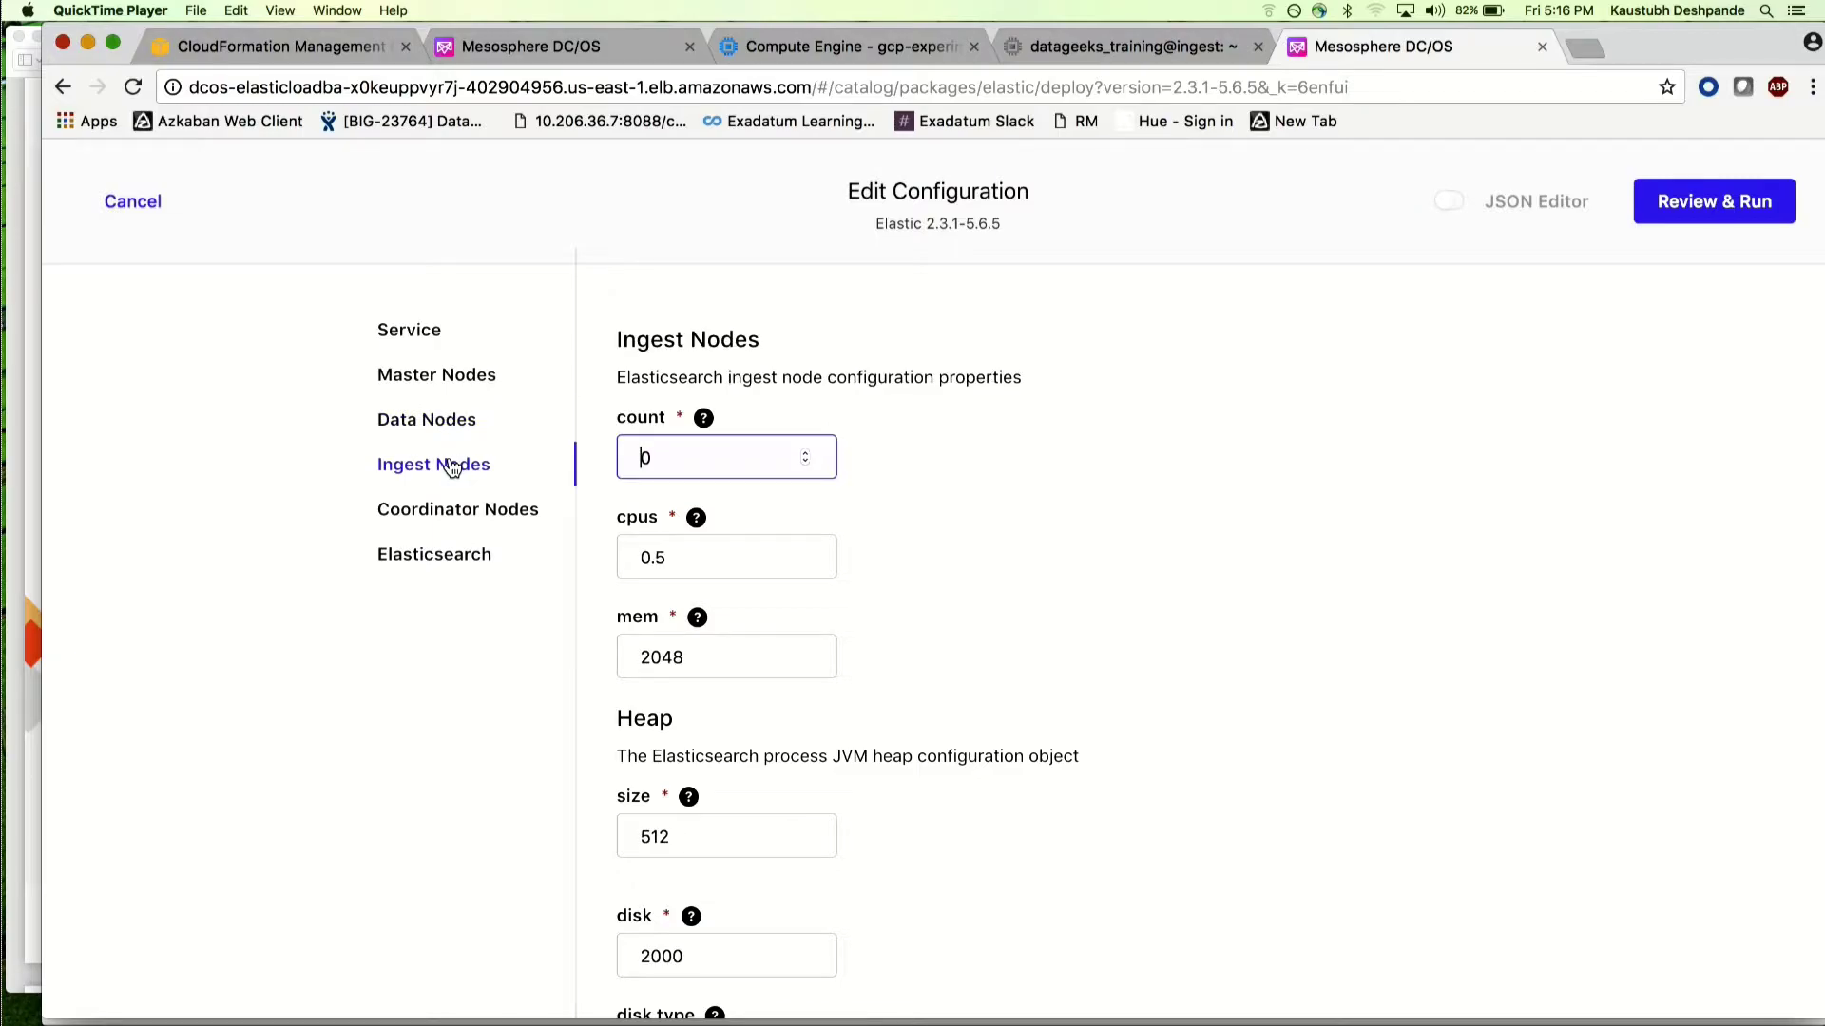
pyautogui.click(1454, 204)
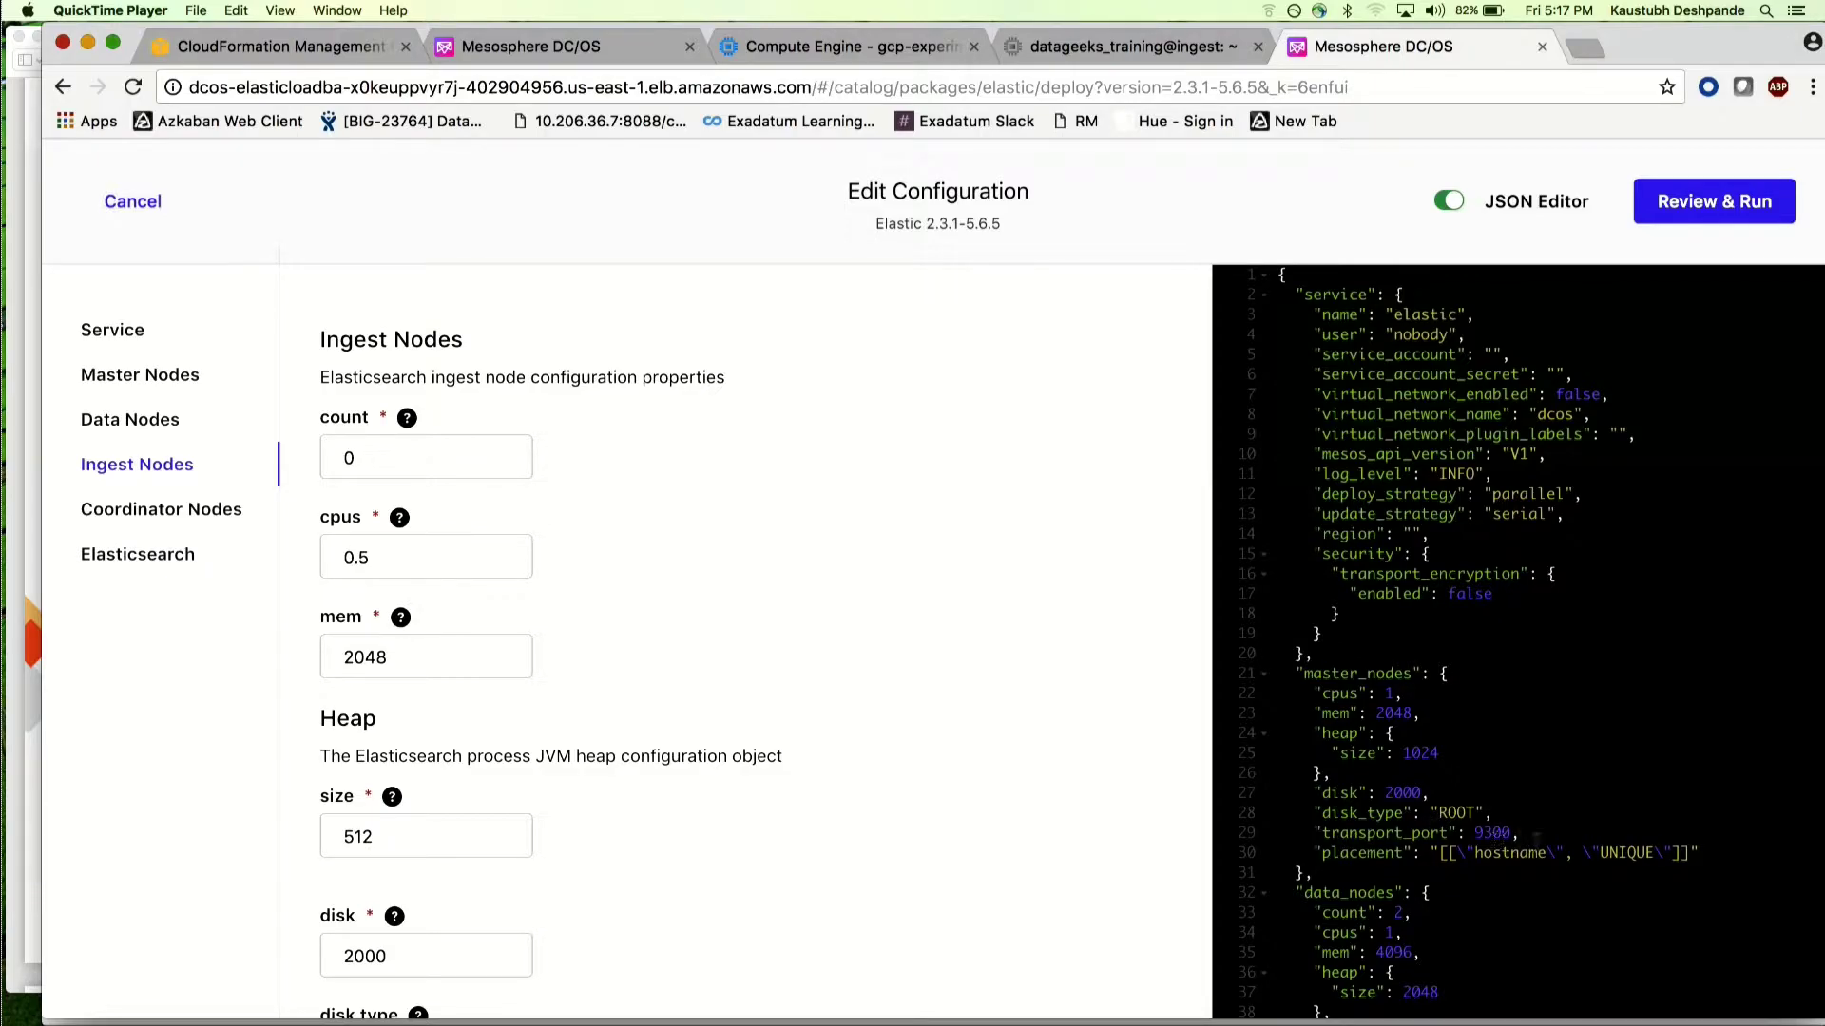
# Review the elastic configuration, run the service with its default settings and dismiss the installation dialog
pyautogui.click(1682, 209)
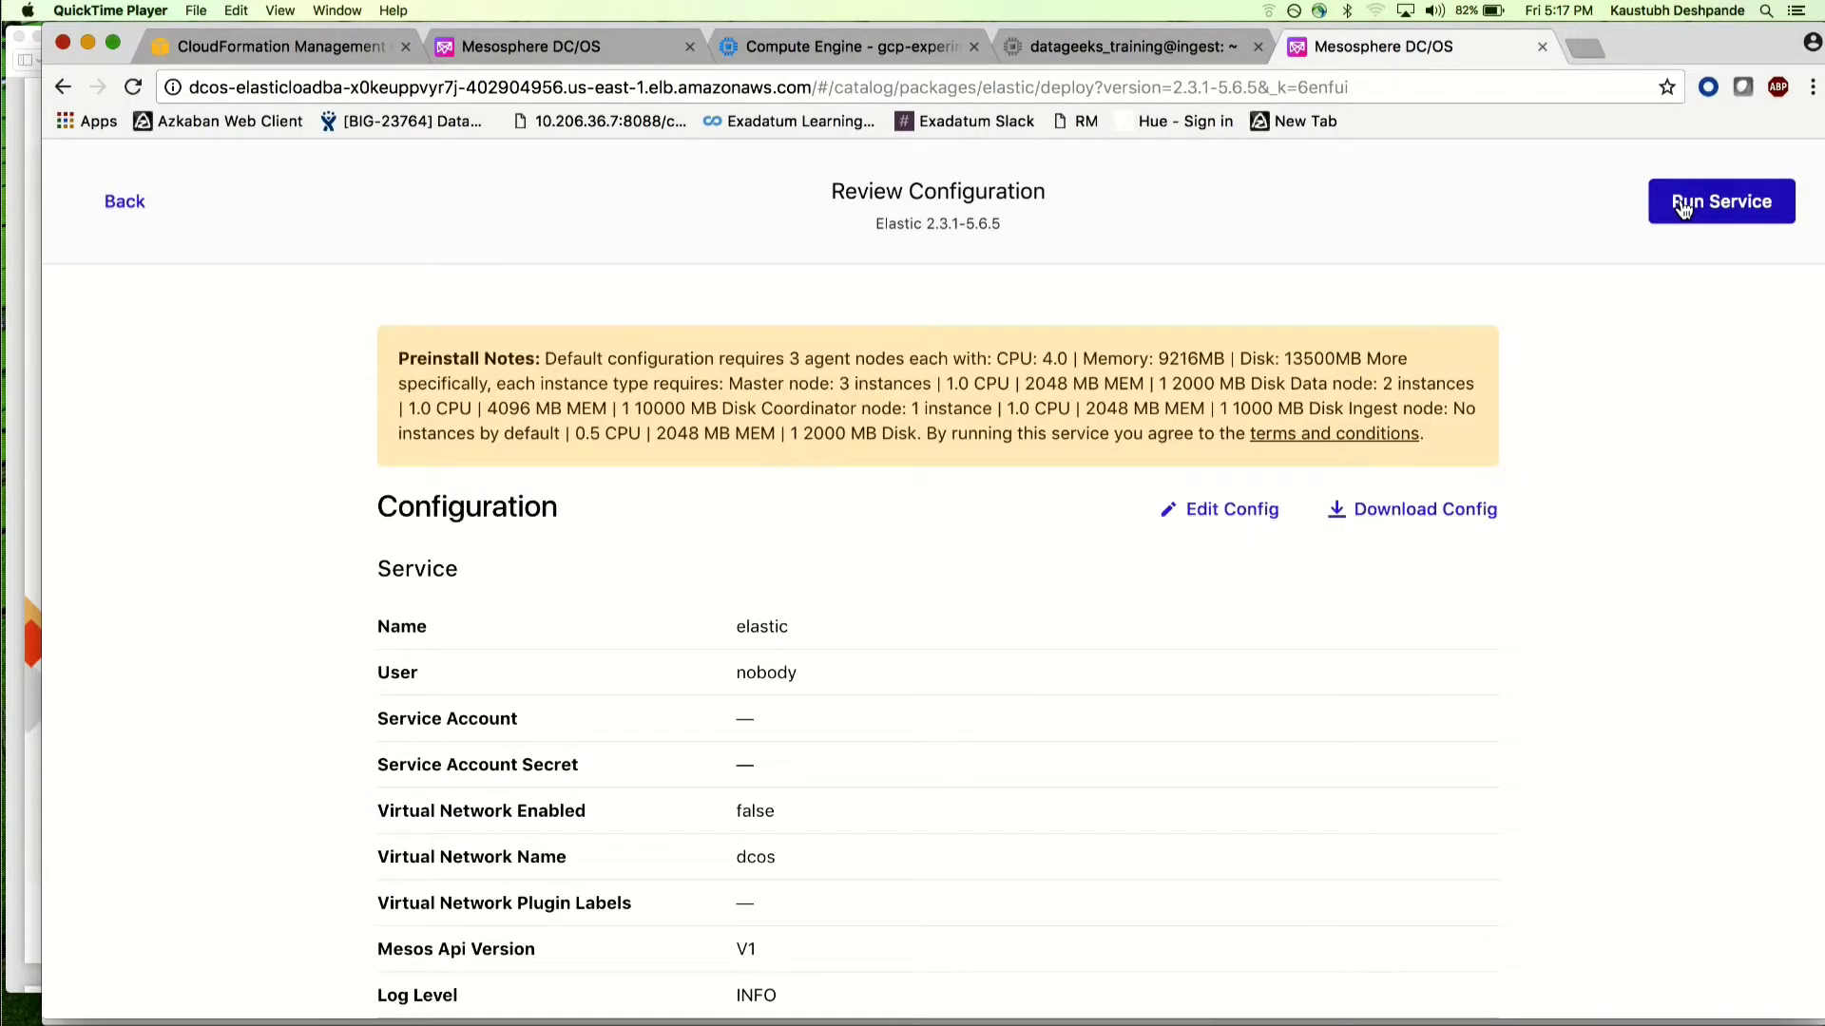
pyautogui.click(1682, 209)
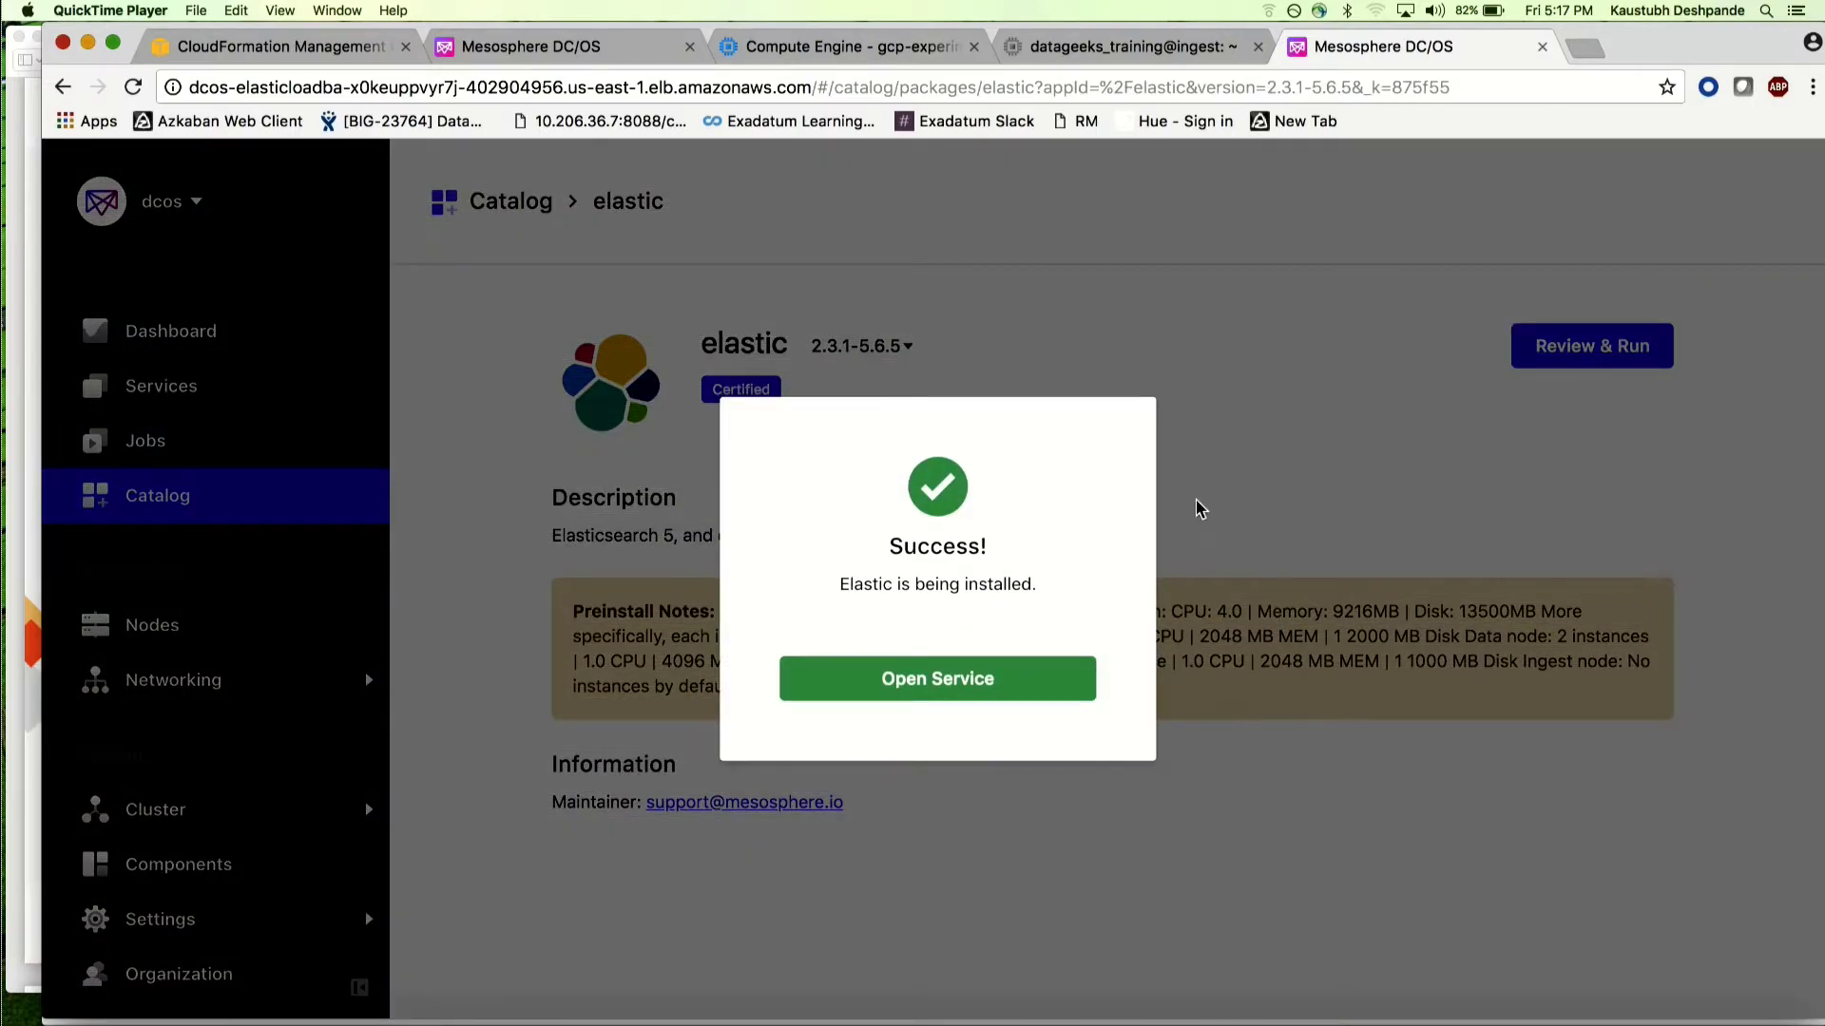
pyautogui.click(1037, 869)
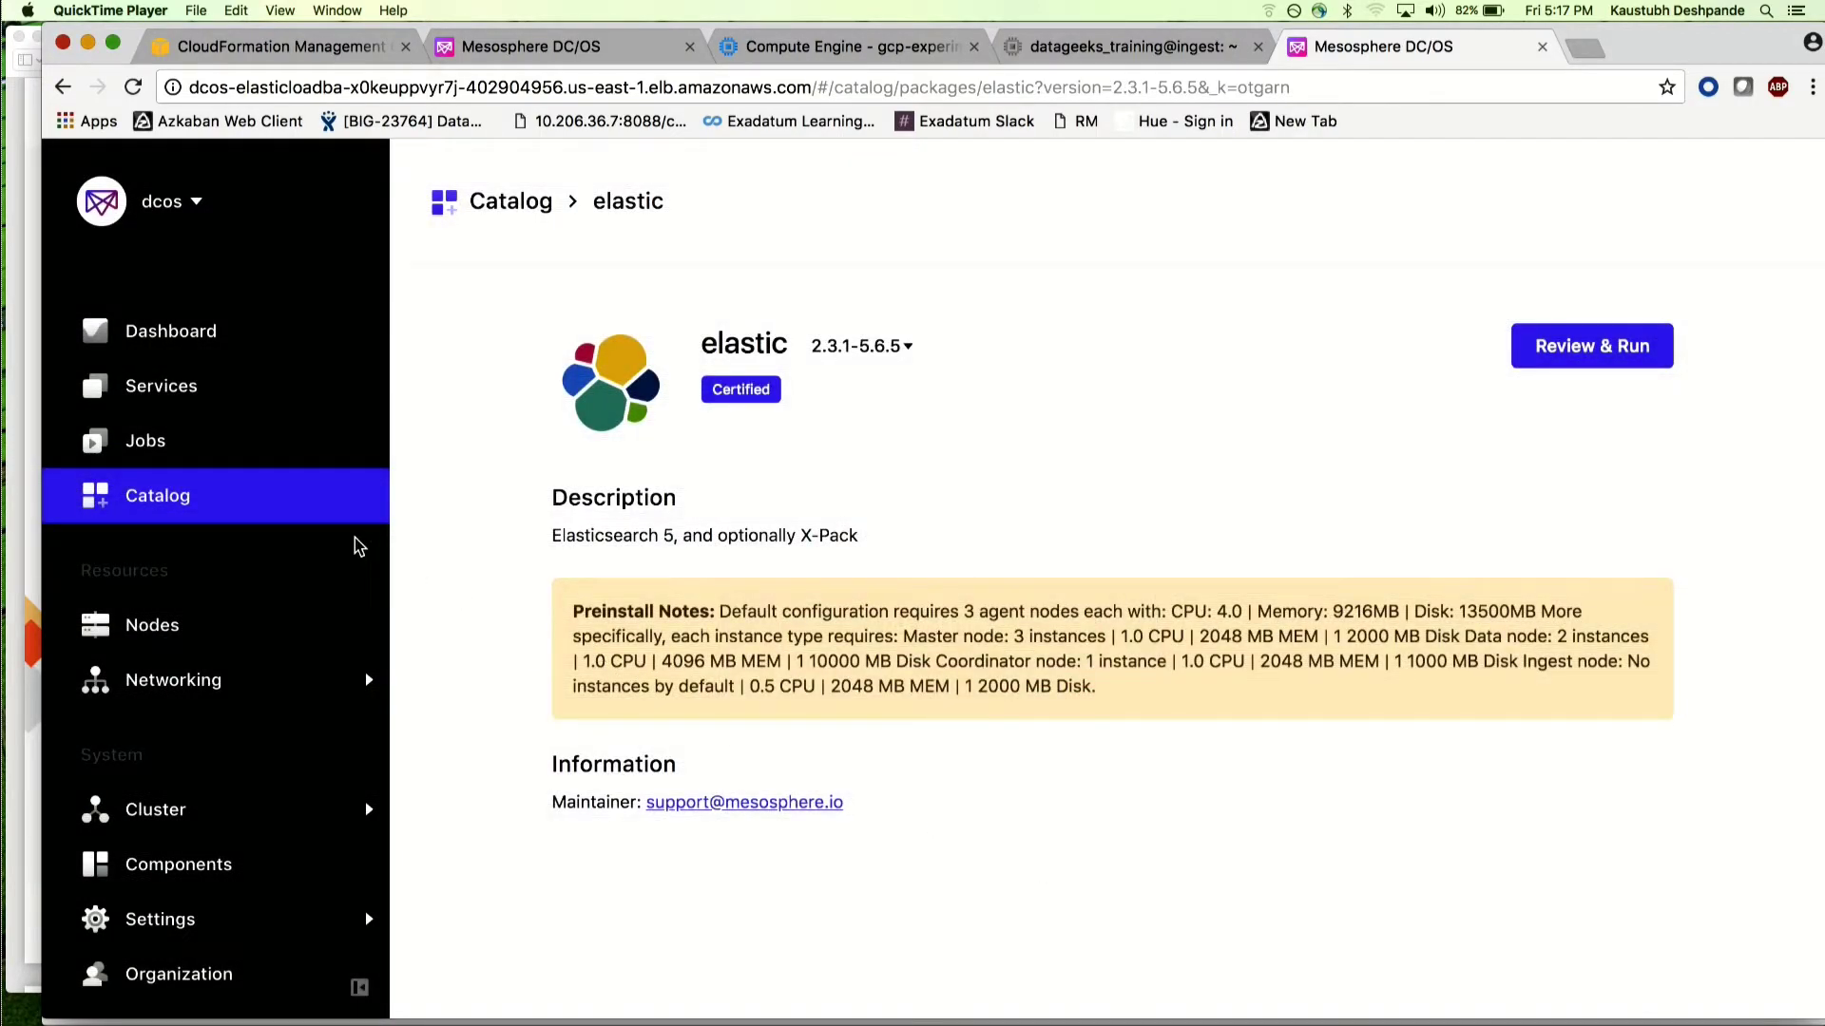
# Deploy the certified kubernetes 1.0.3-1.9.7 package from the catalog with its default configuration and dismiss the installation dialog
pyautogui.click(179, 498)
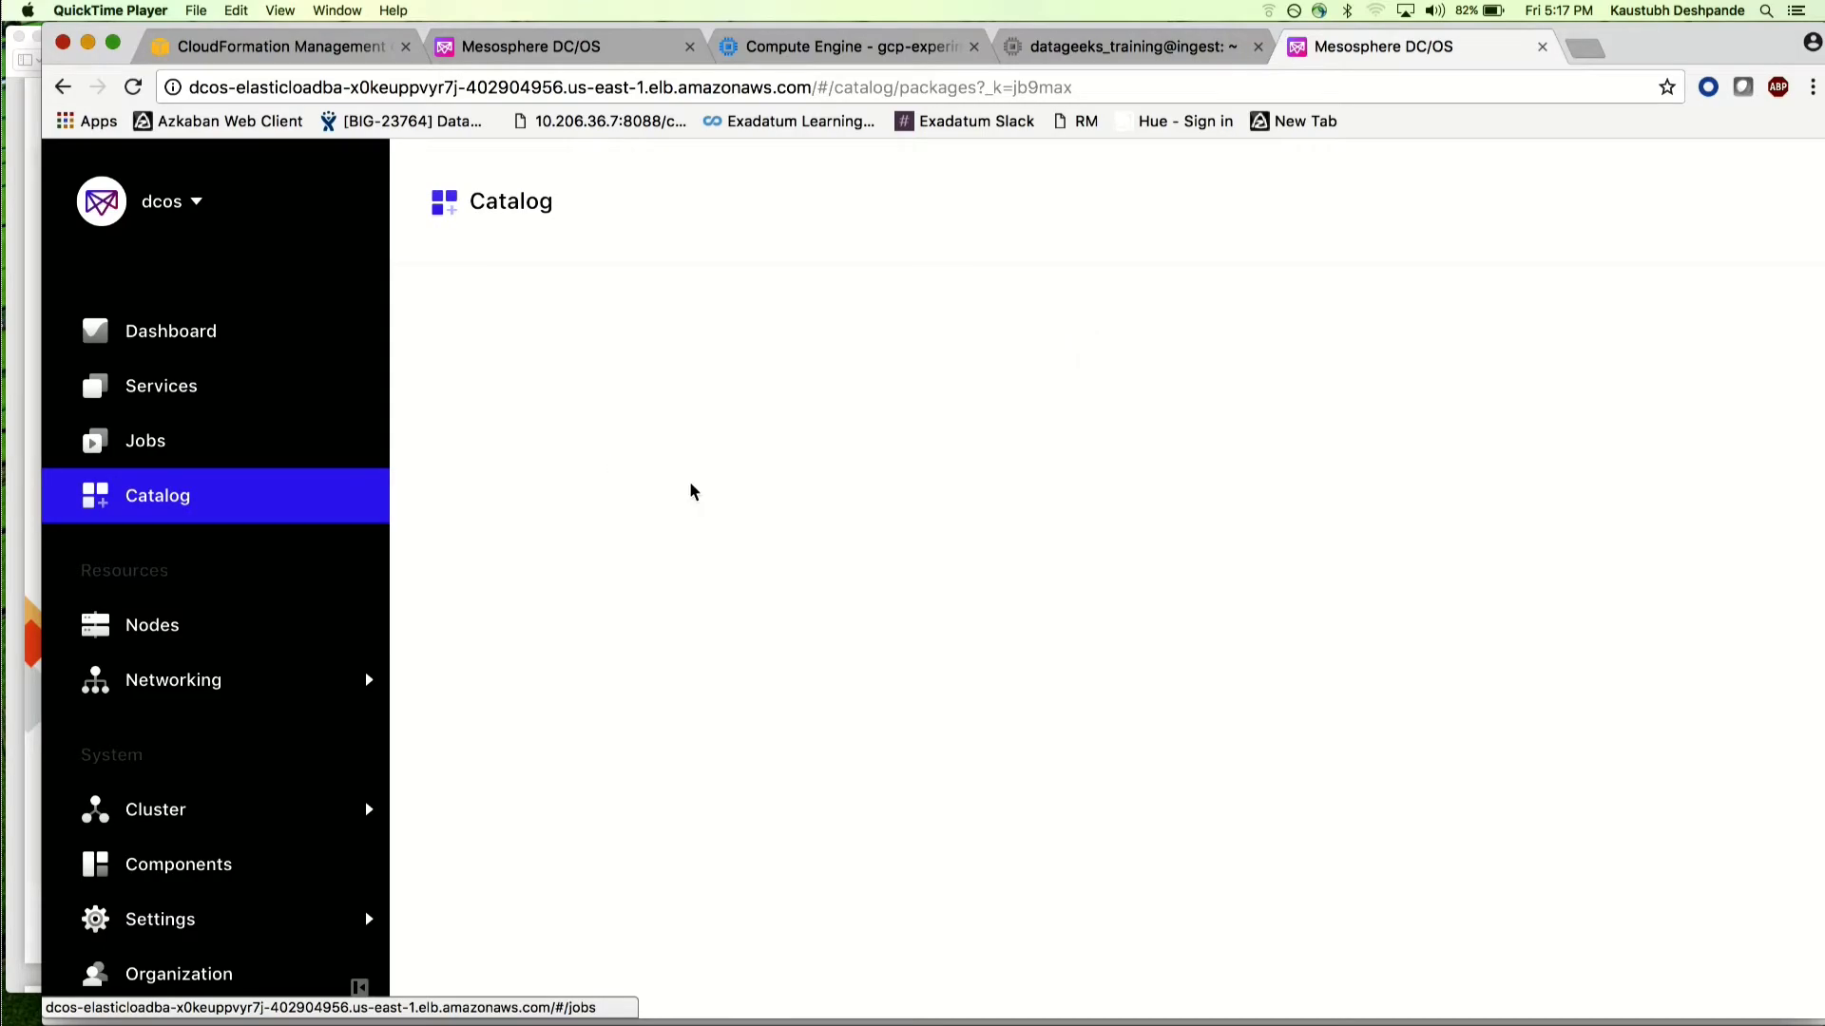
pyautogui.scroll(-8, 1791, 339)
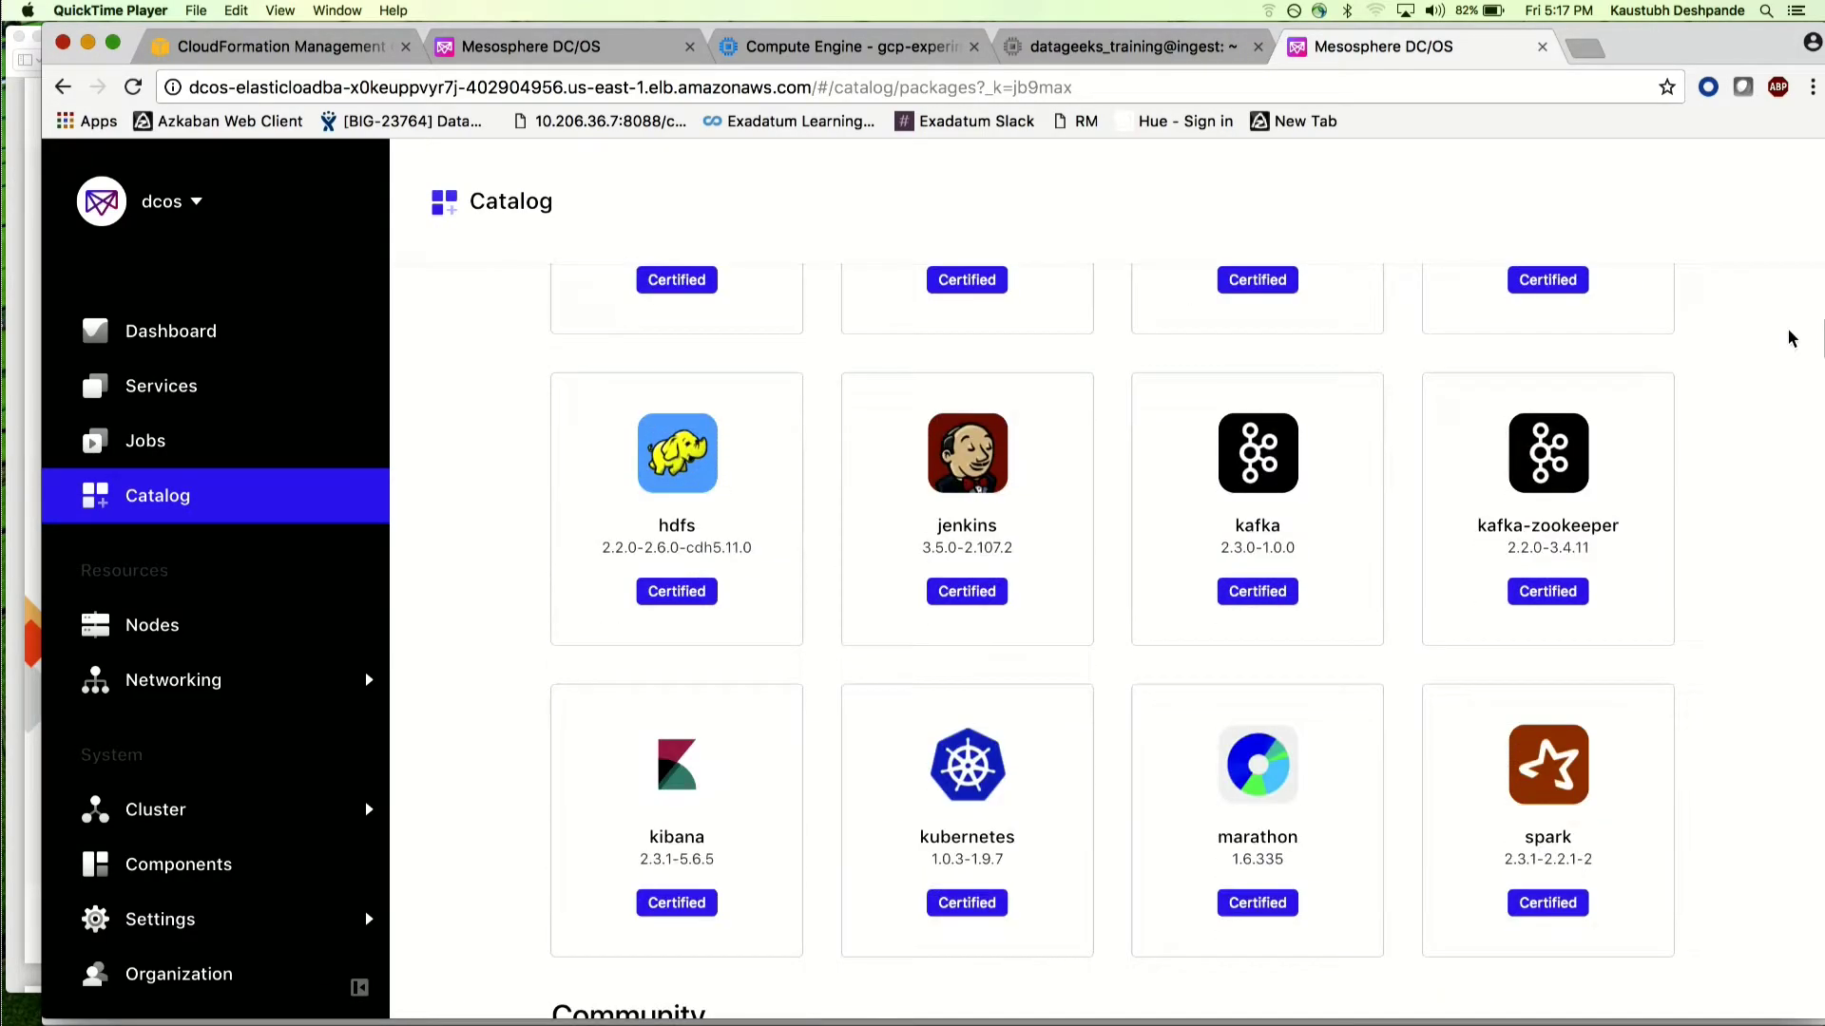
pyautogui.click(962, 796)
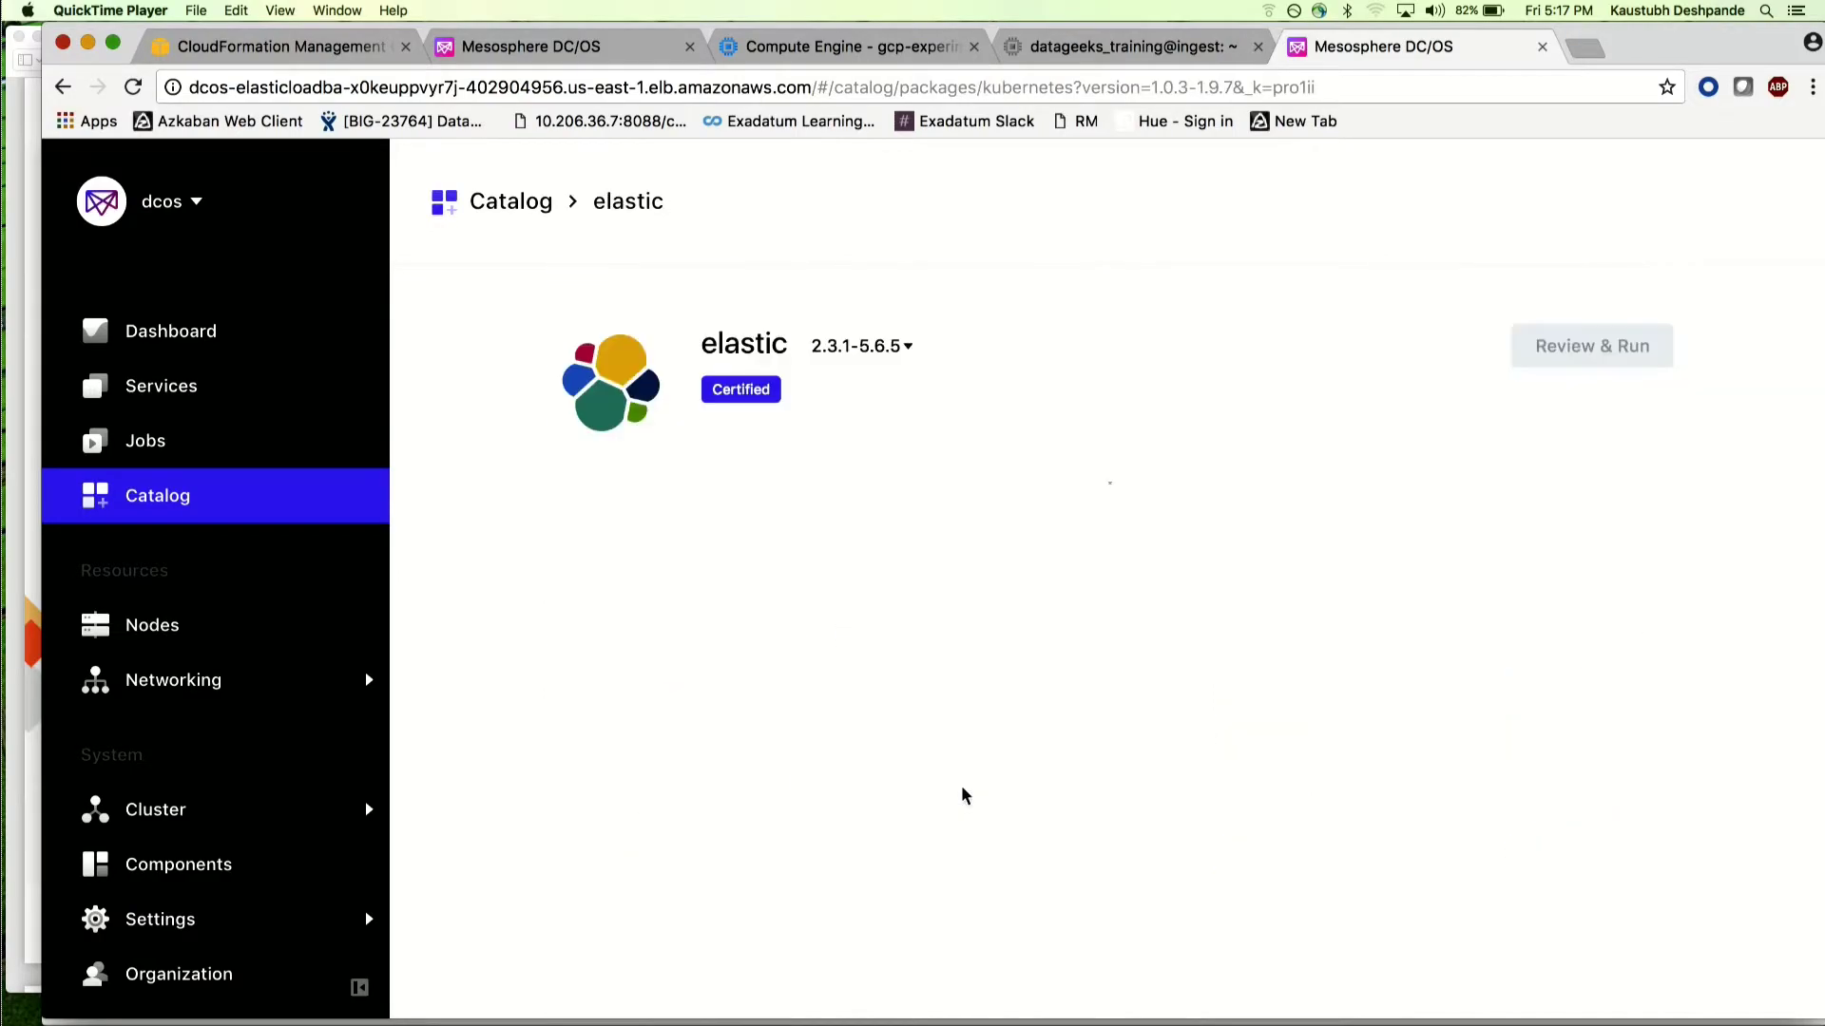
pyautogui.click(1574, 345)
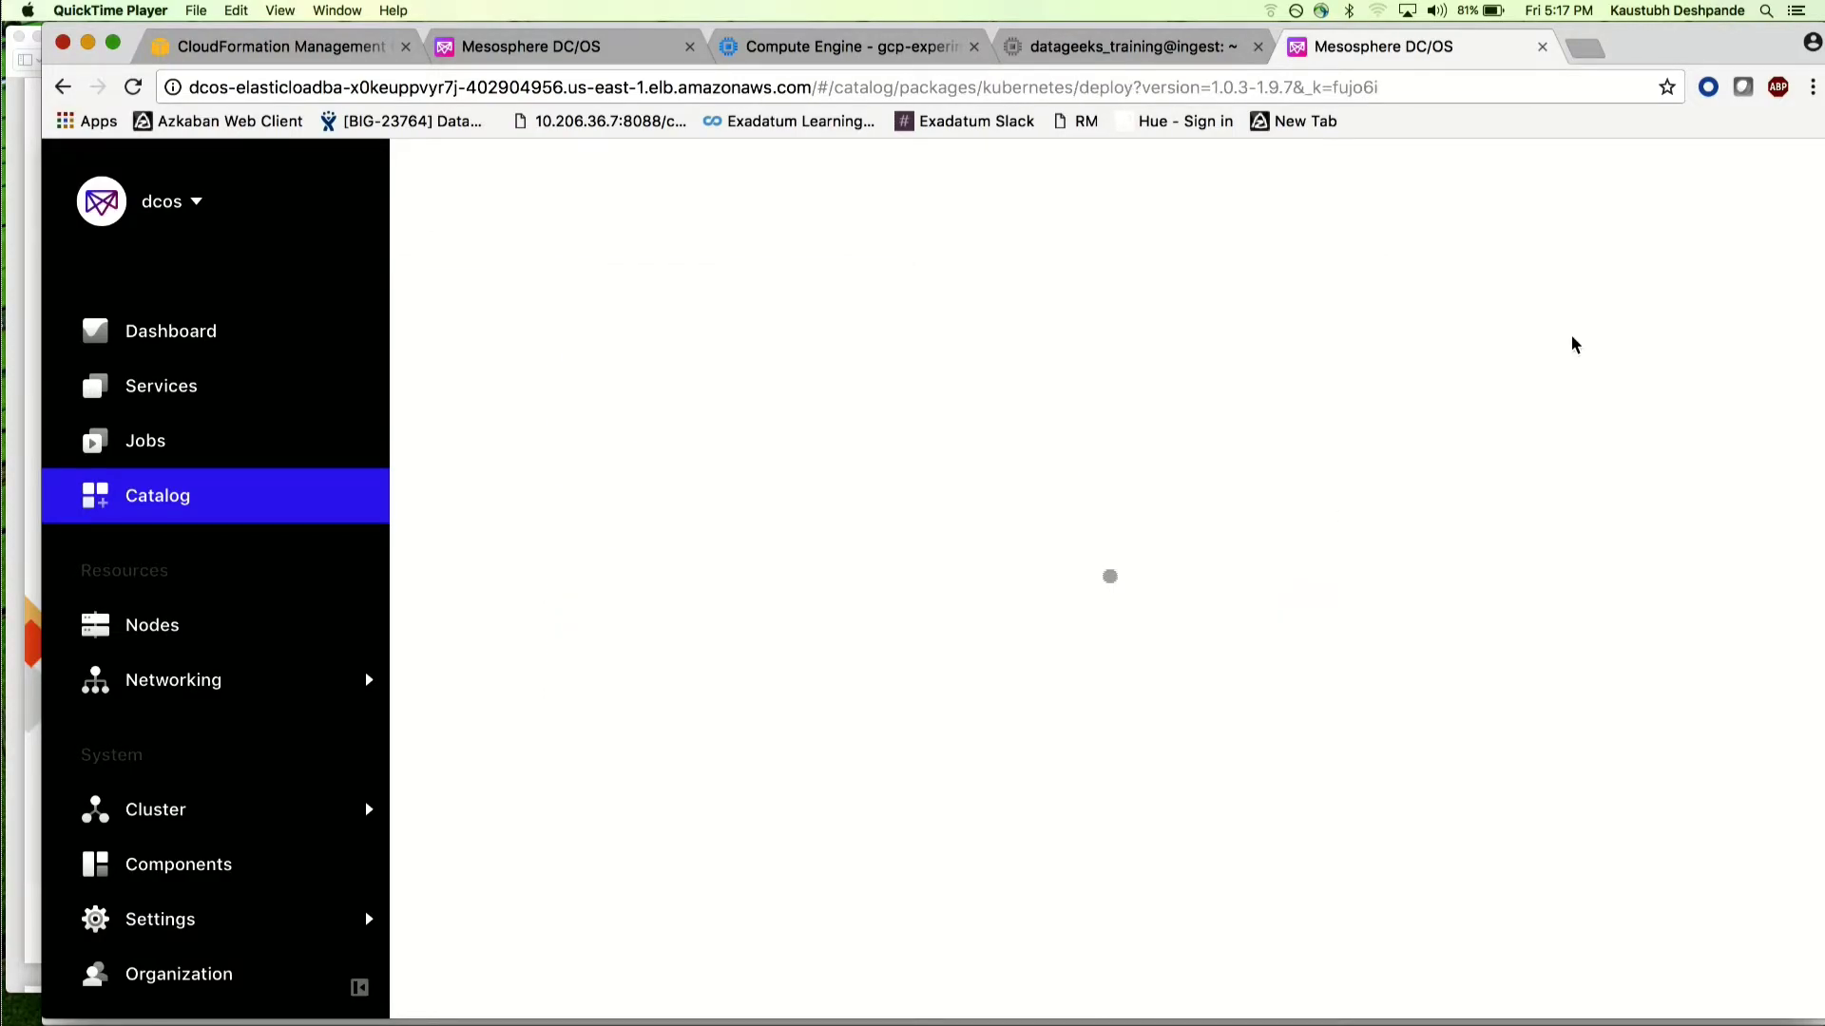
pyautogui.click(1739, 205)
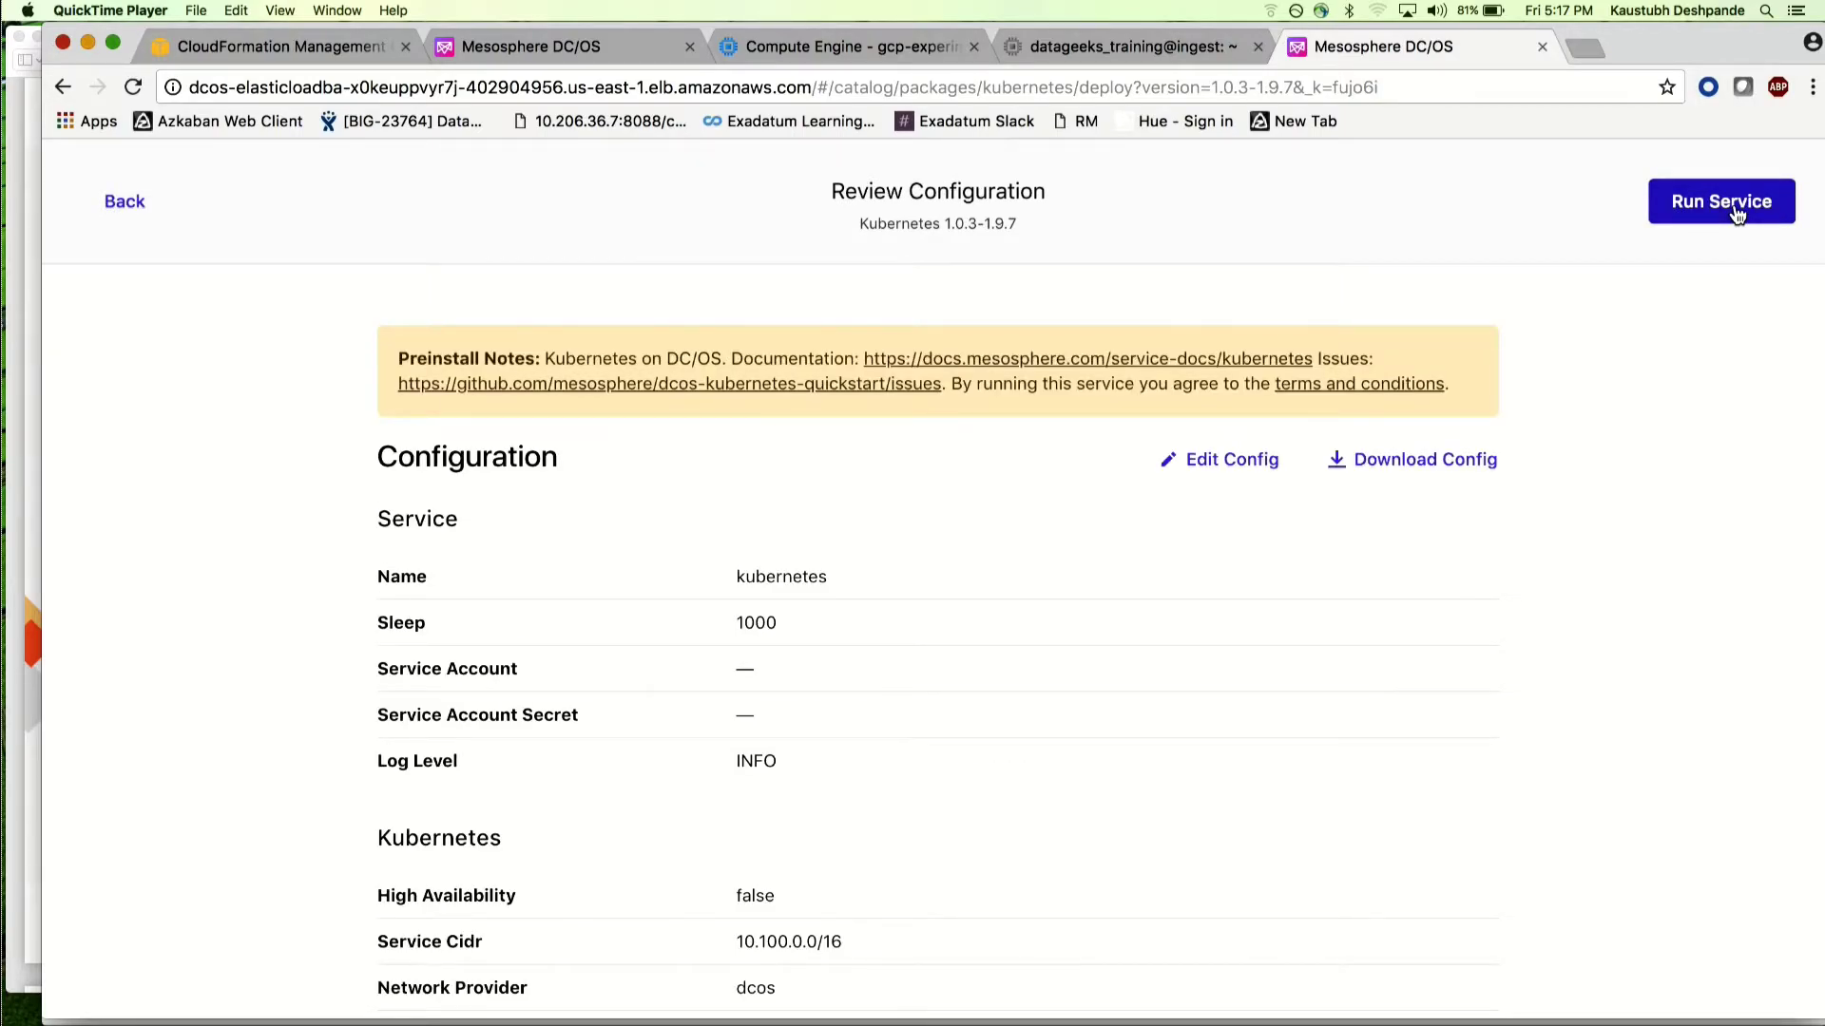
pyautogui.click(1734, 211)
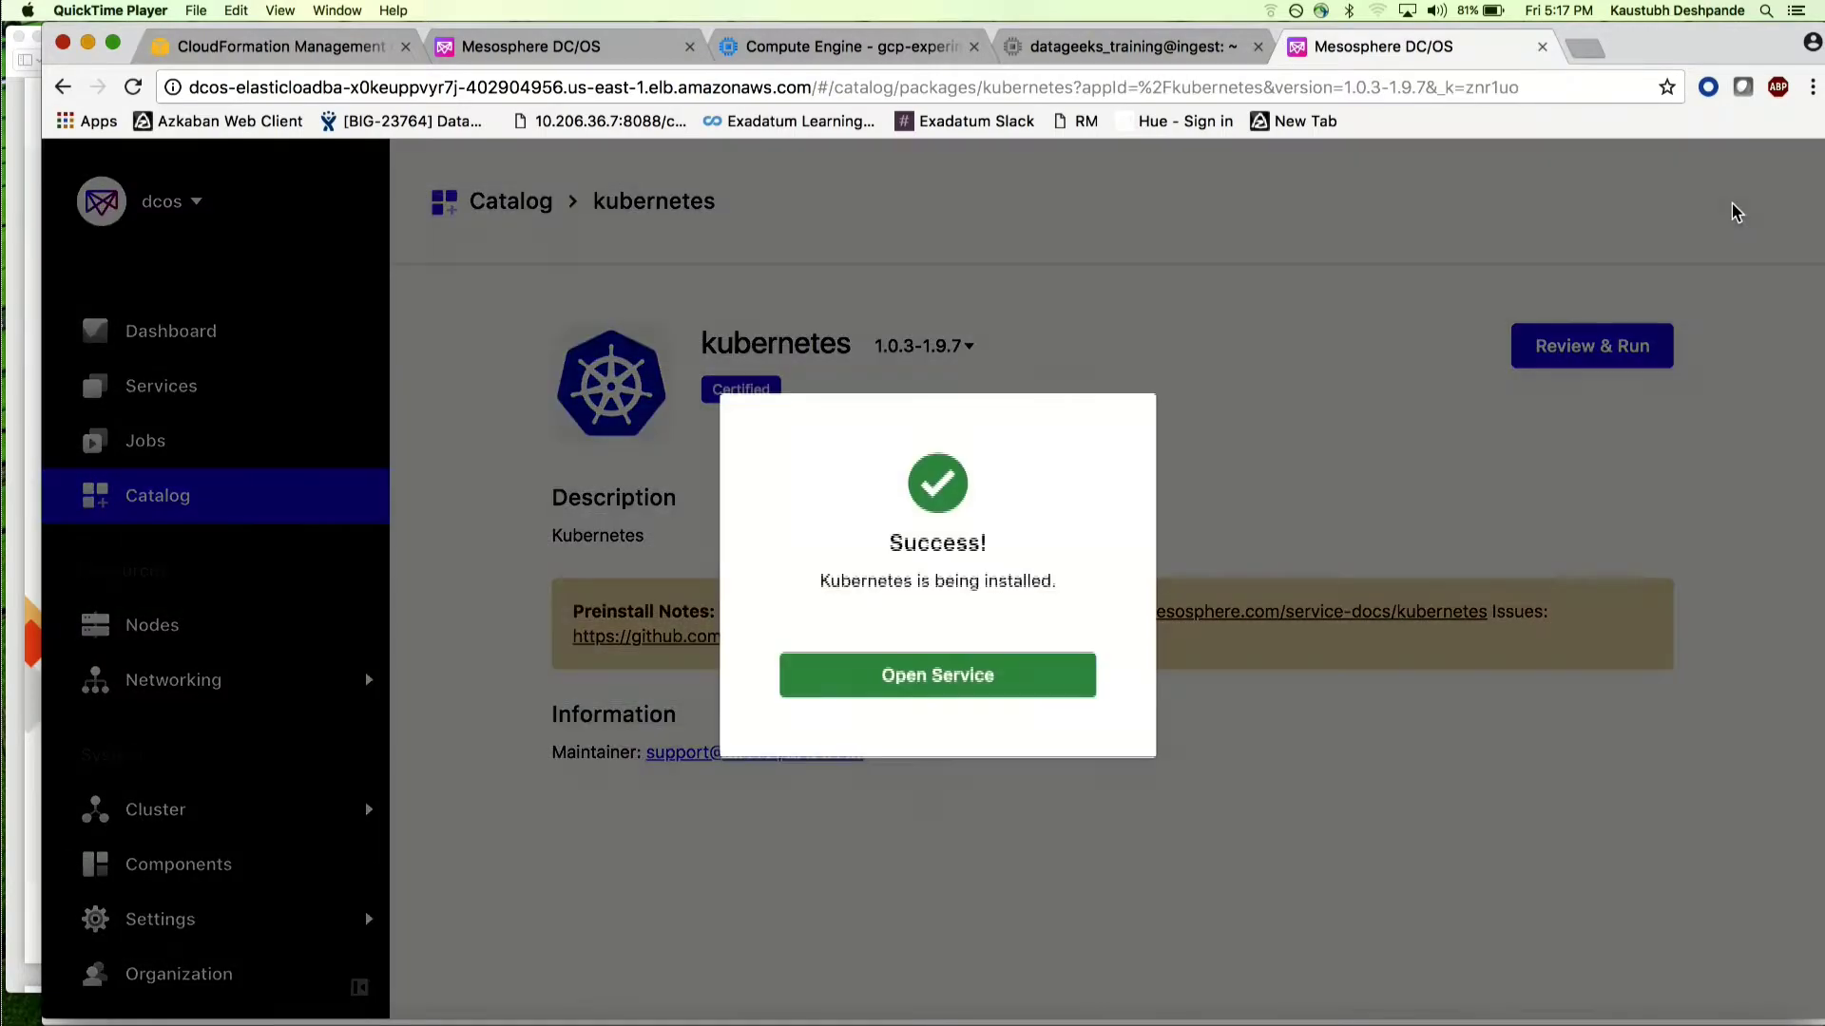
pyautogui.click(893, 928)
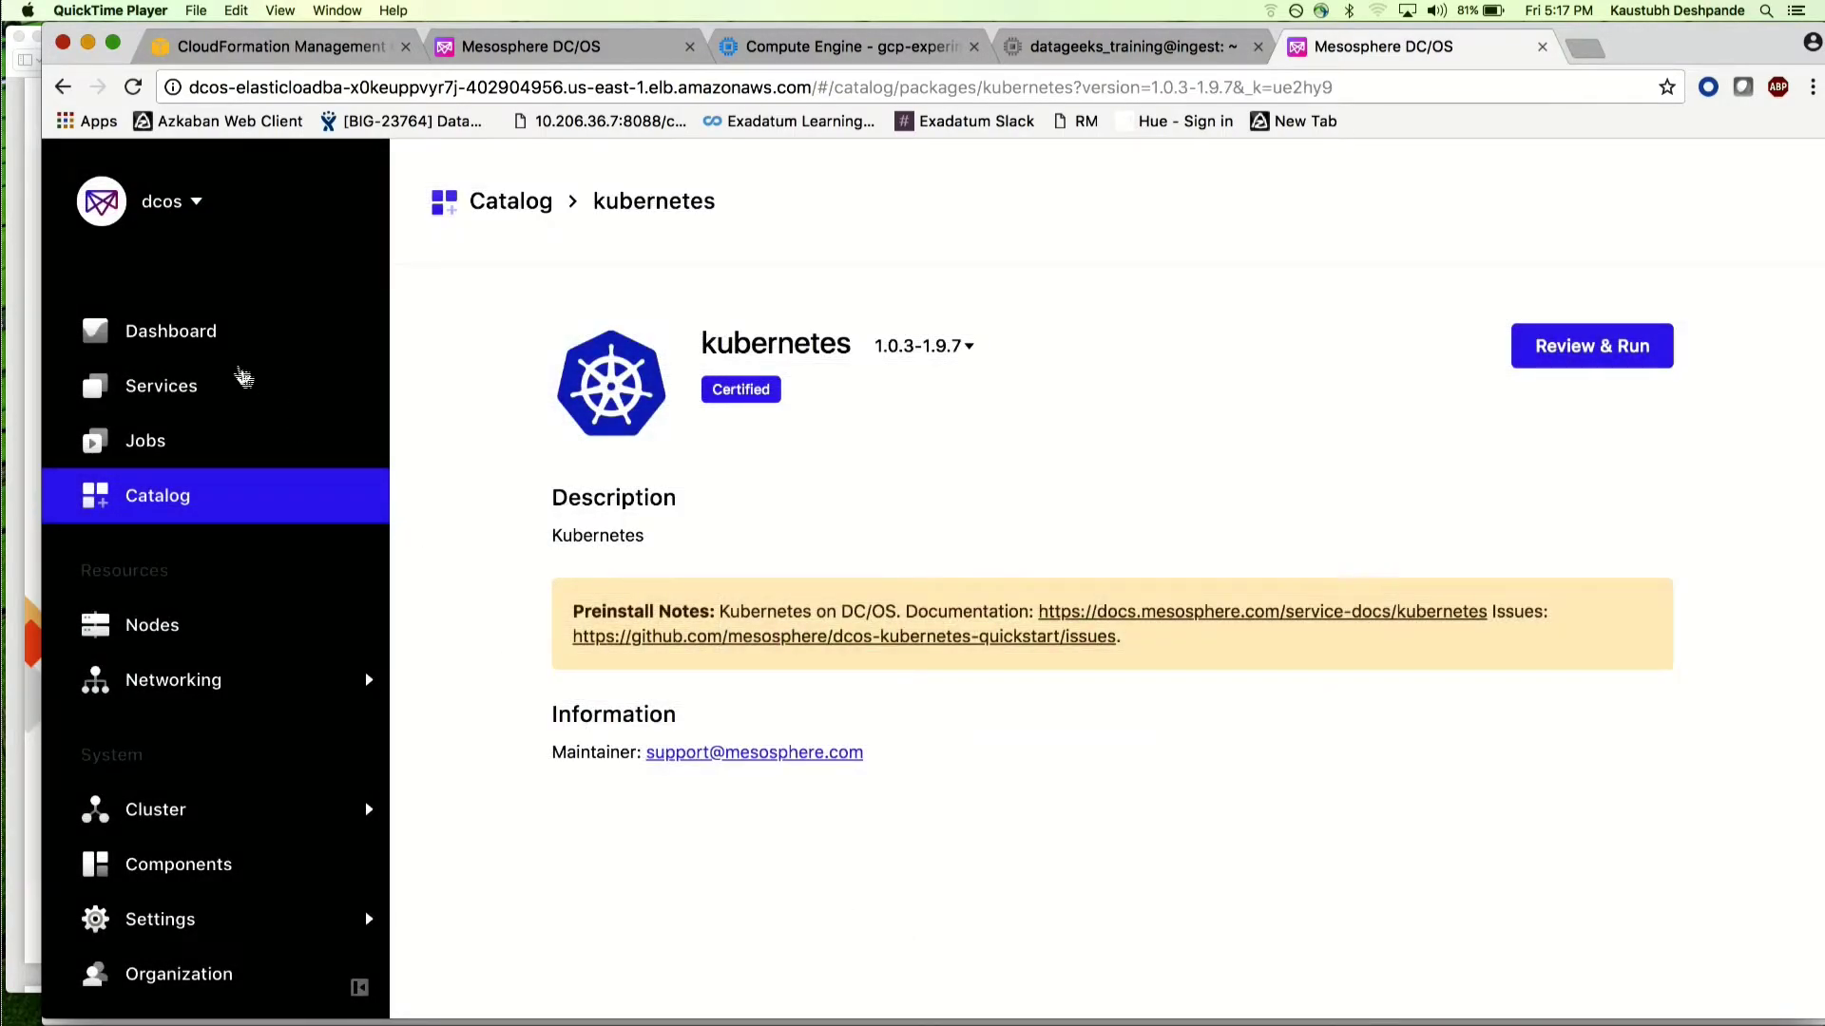
# Check the cluster's CPU allocation on the DC/OS dashboard
pyautogui.click(203, 339)
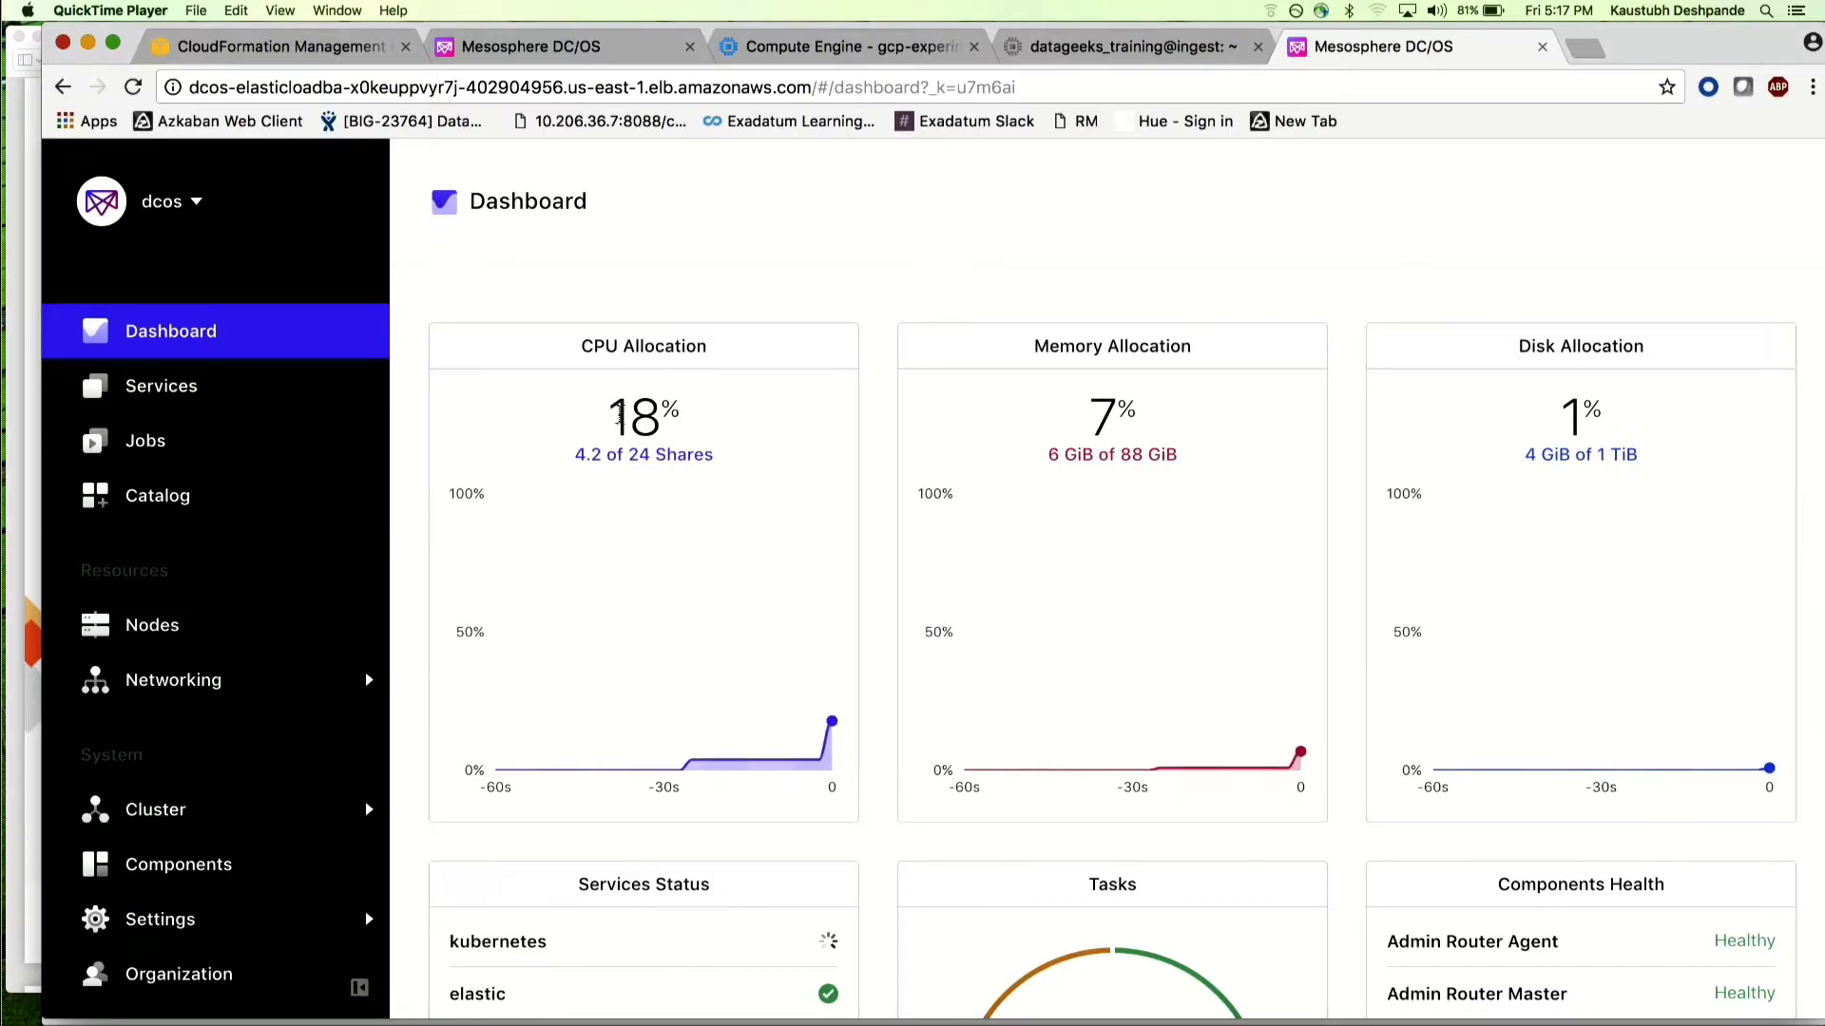
pyautogui.moveTo(610, 409); pyautogui.dragTo(733, 428)
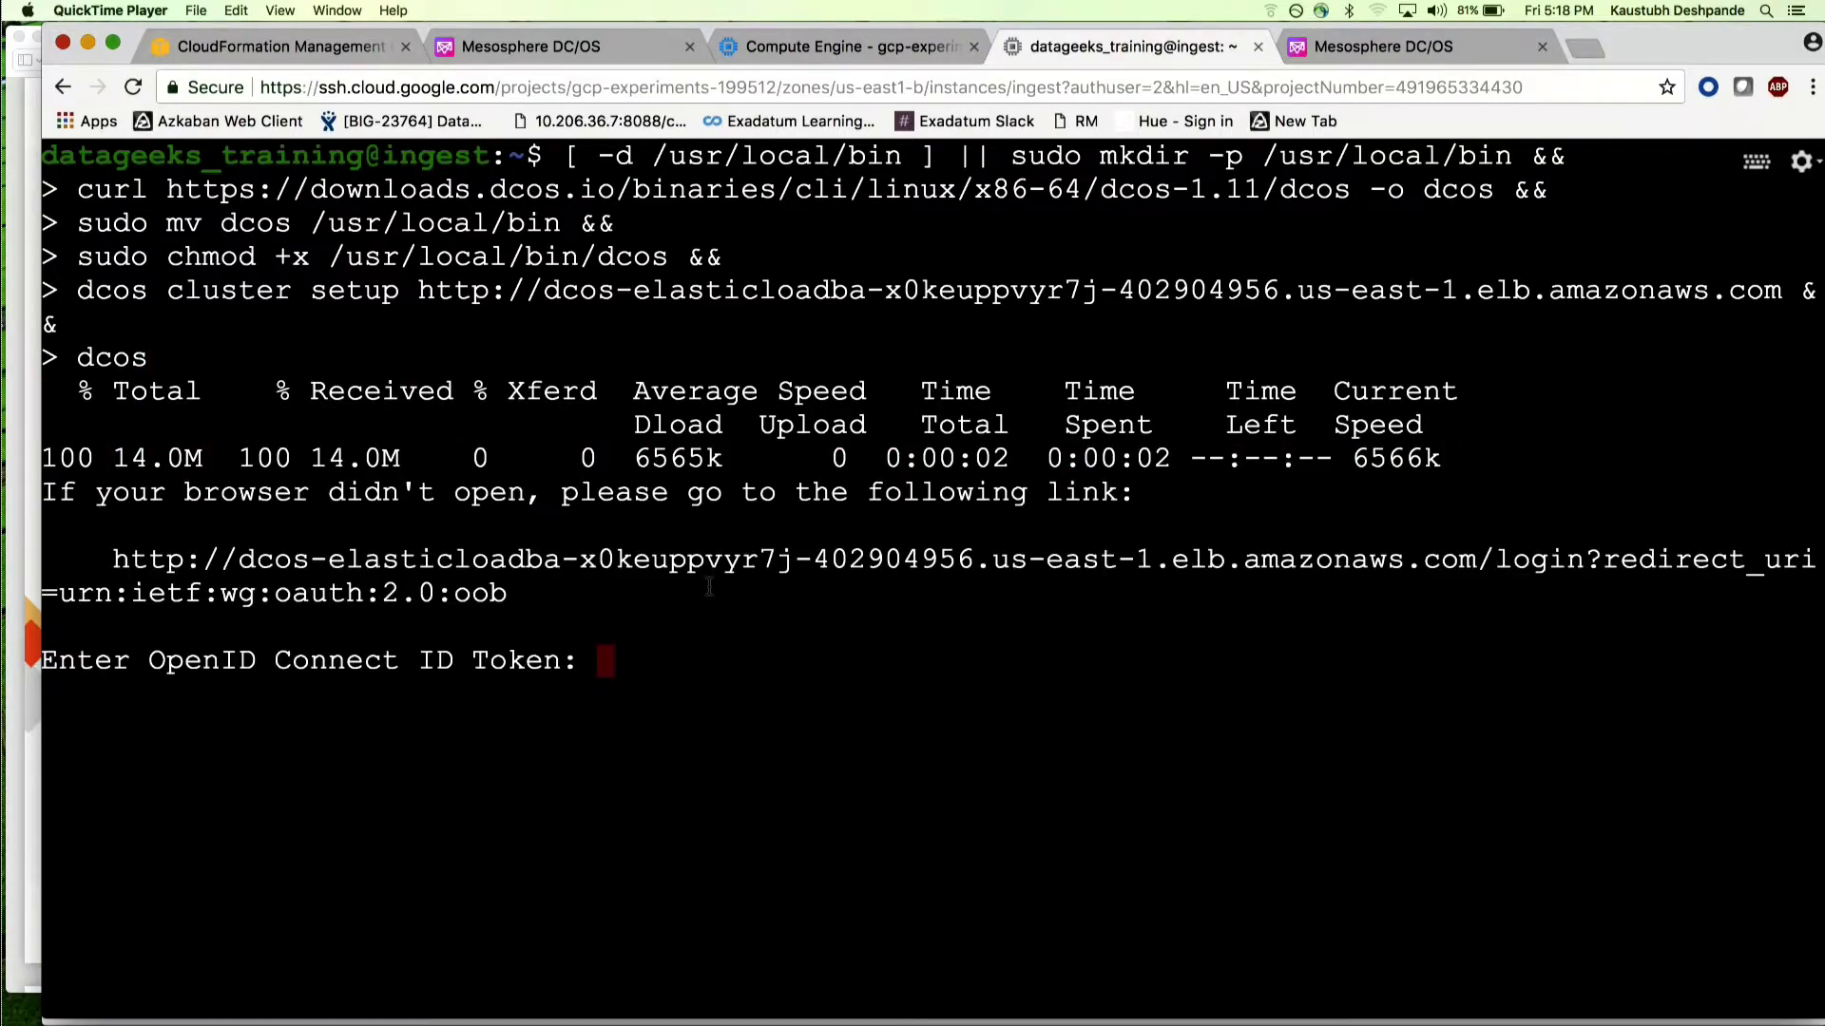
# Follow the DC/OS login link from the terminal, sign in with the Google training account and select the whole OpenID Connect ID token
pyautogui.click(524, 562)
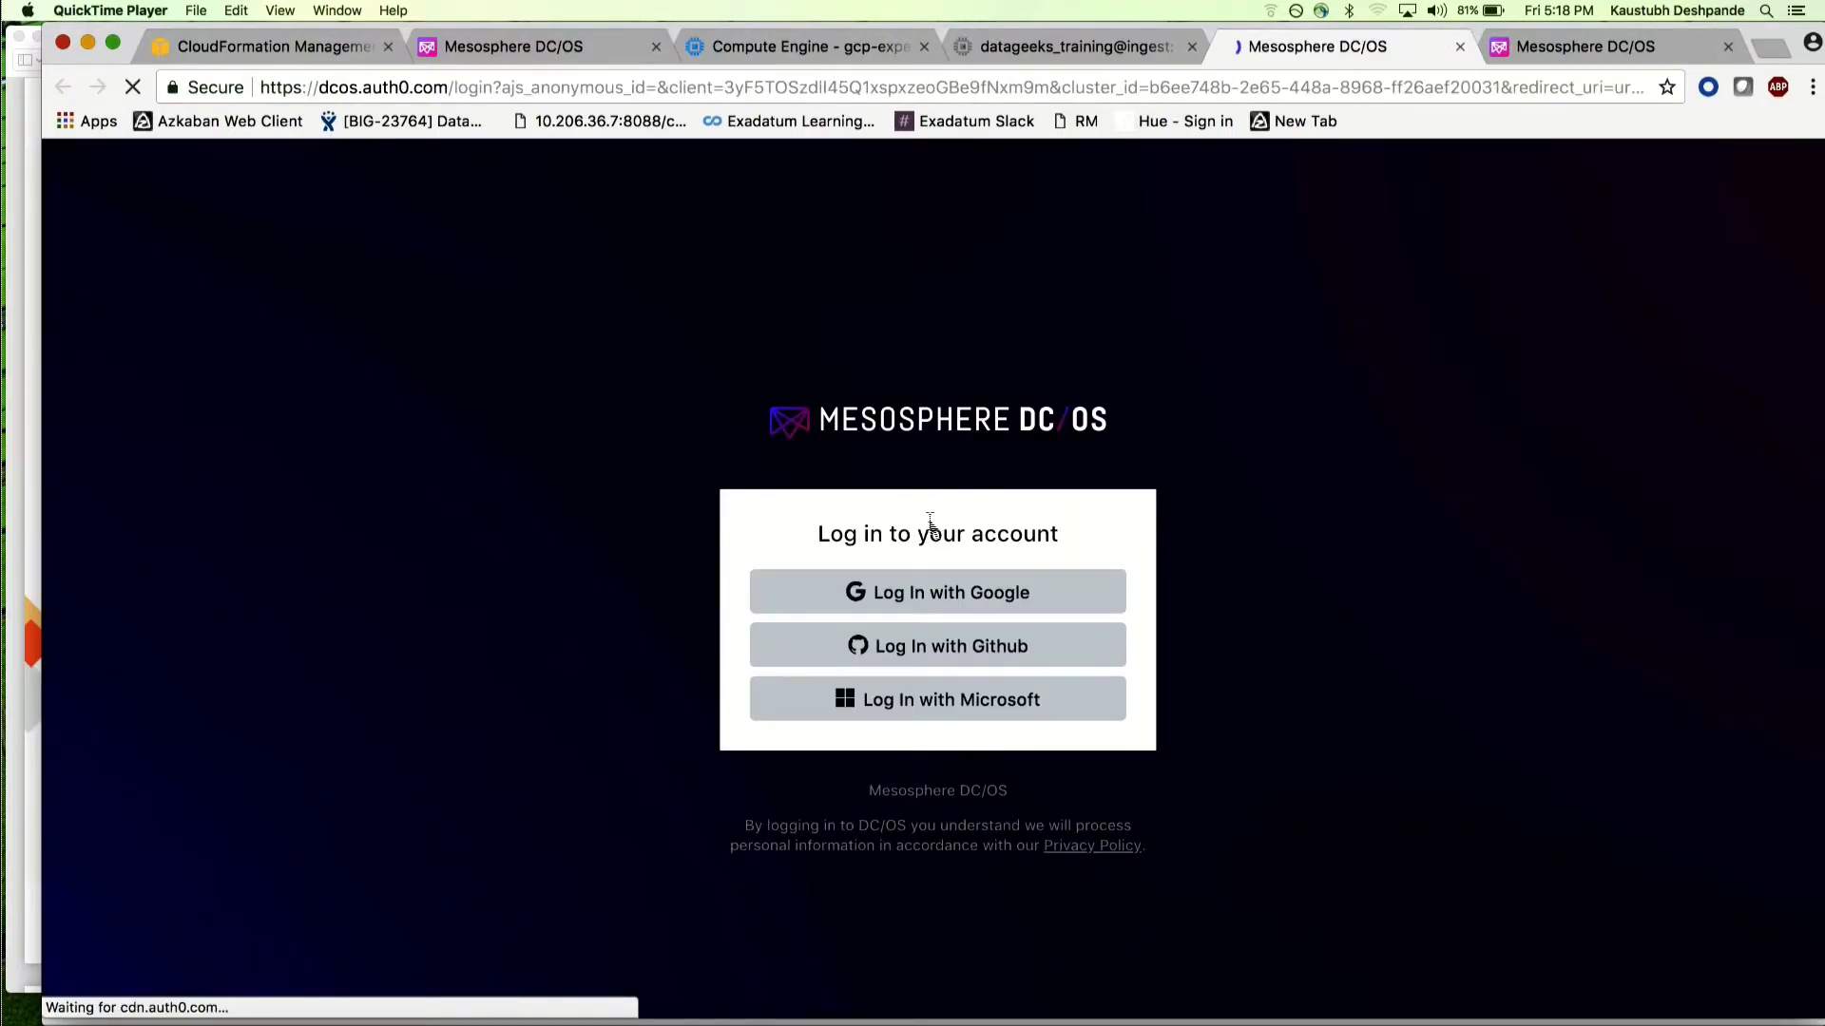
pyautogui.click(941, 608)
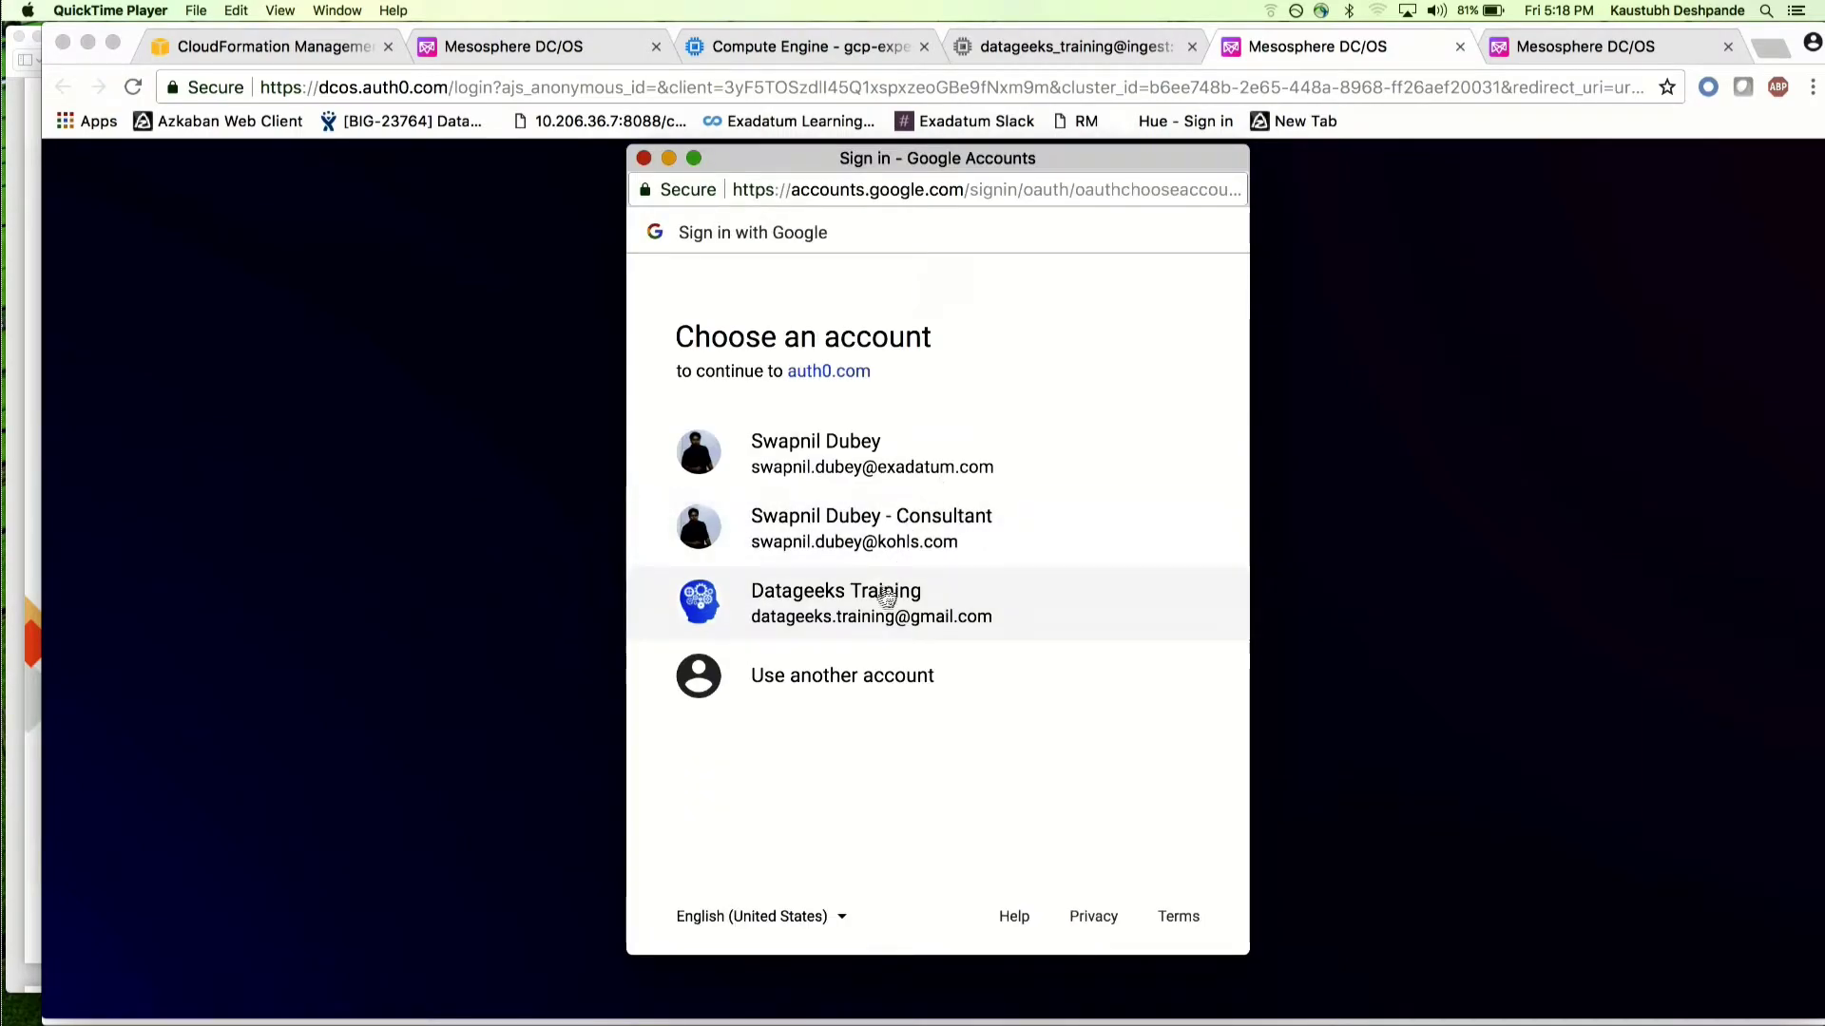
pyautogui.click(881, 596)
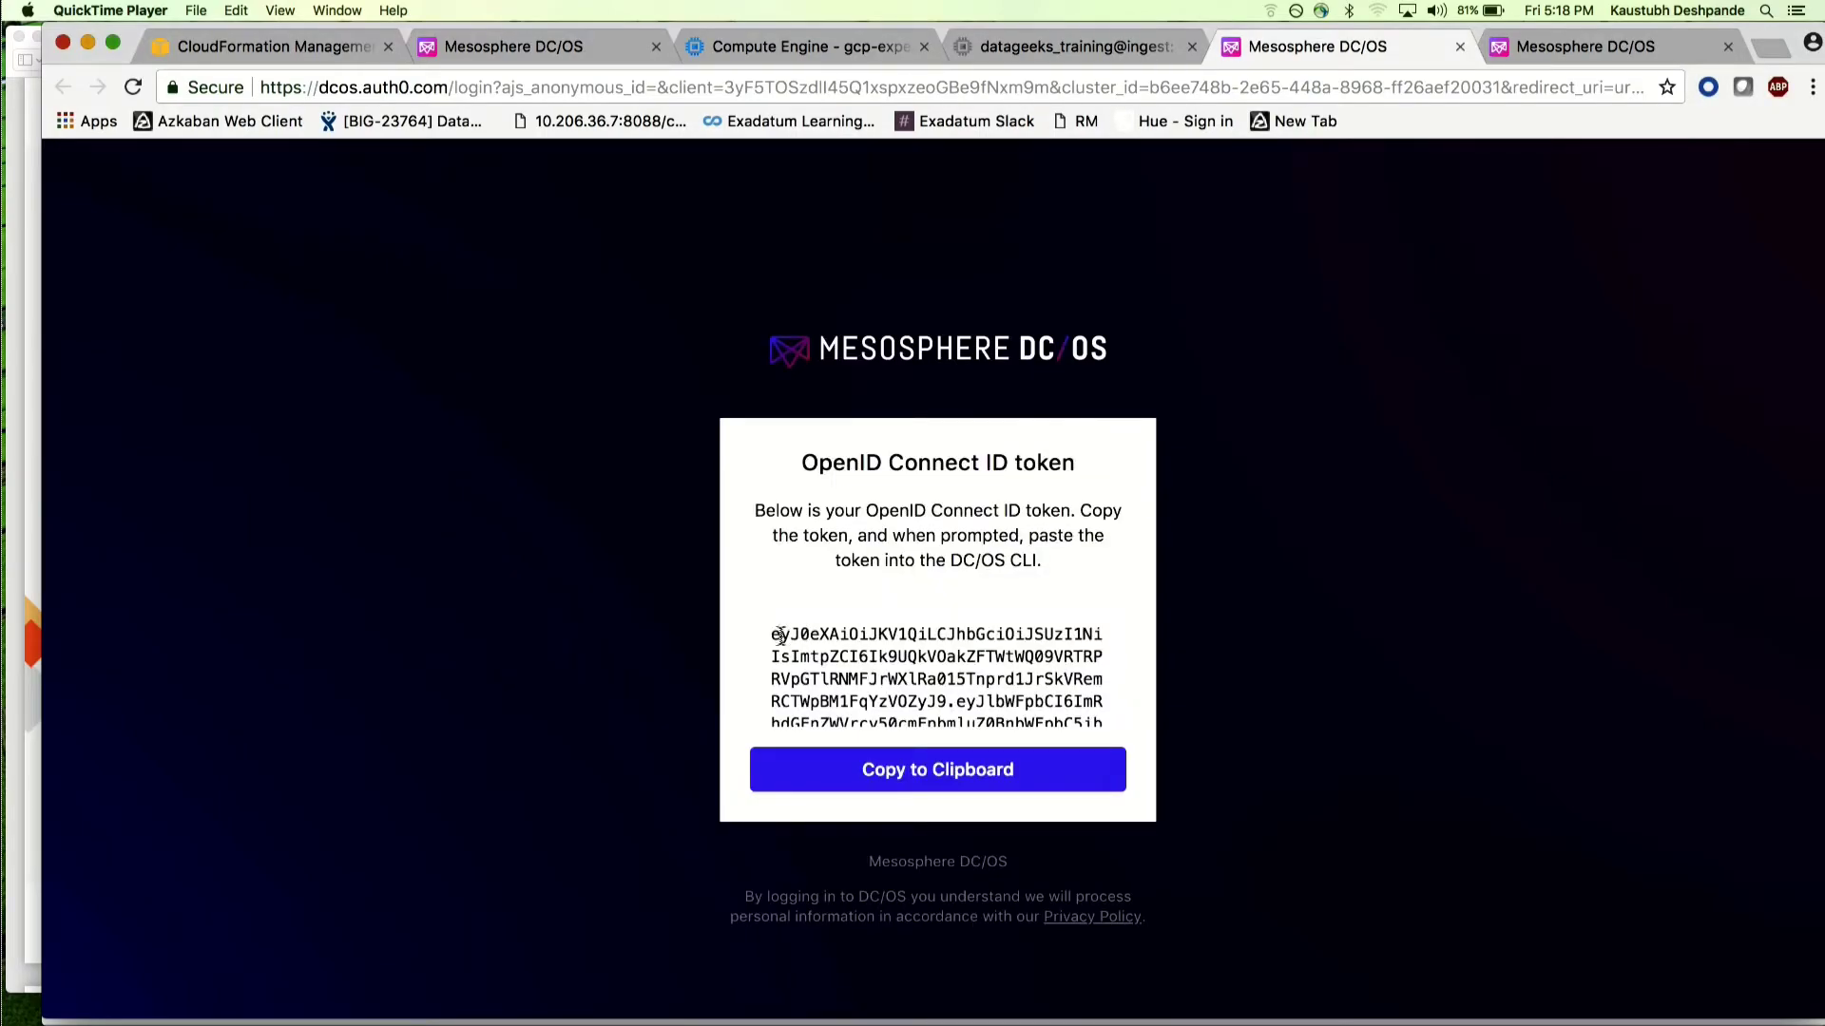
pyautogui.moveTo(774, 635); pyautogui.dragTo(1052, 740)
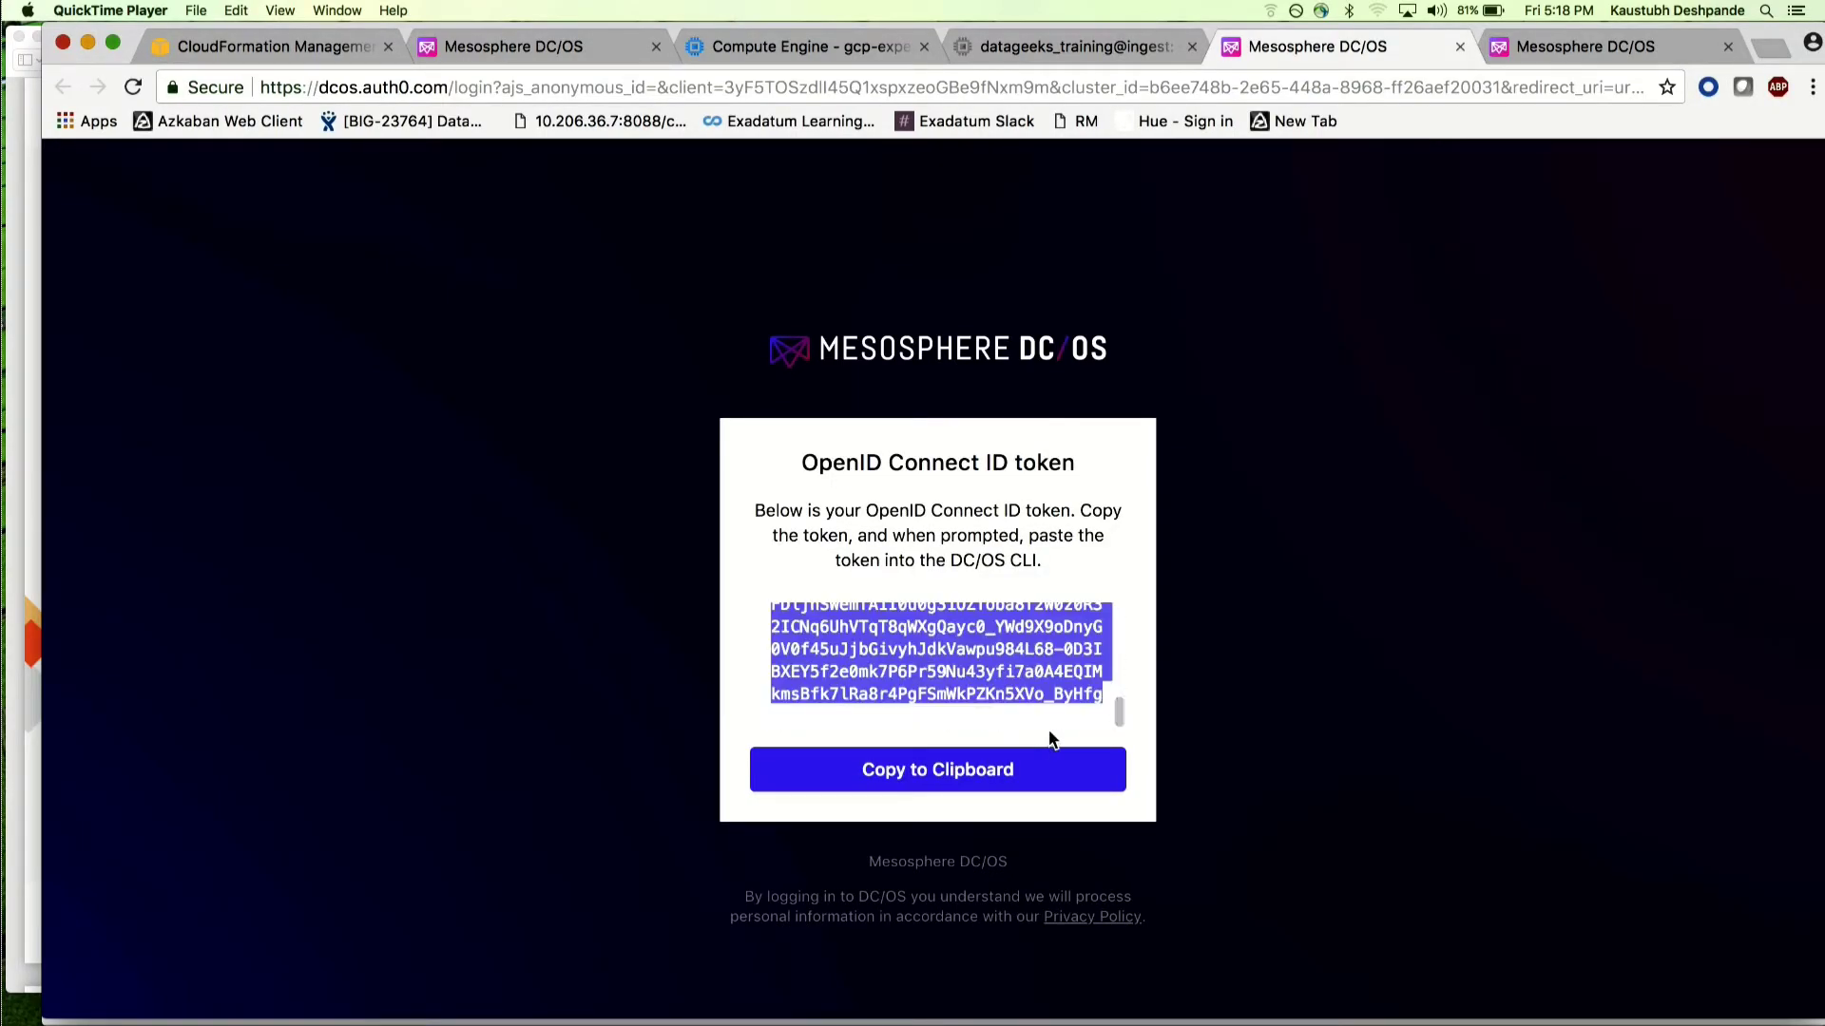
# Paste the OpenID Connect ID token at the prompt in the ingest terminal to complete the DC/OS CLI cluster setup
pyautogui.click(1076, 46)
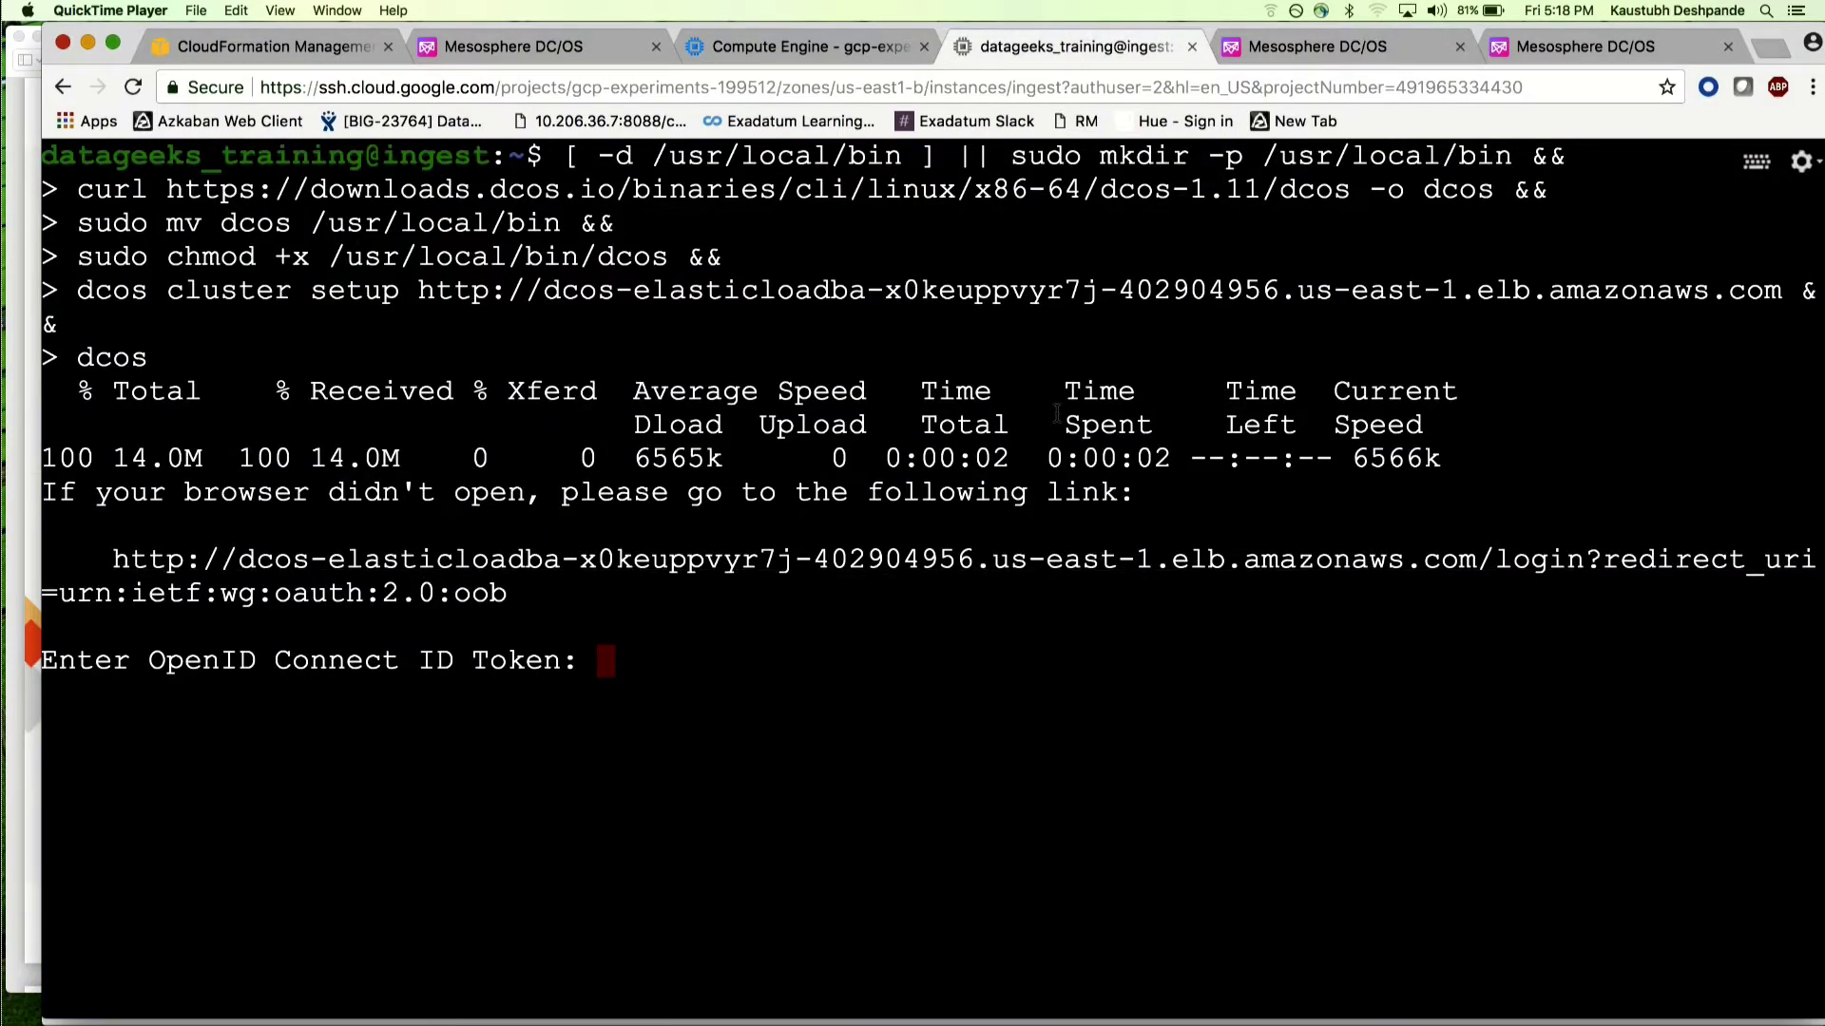
pyautogui.press('super+v')
pyautogui.press('Return')
pyautogui.press('Return')
pyautogui.press('Return')
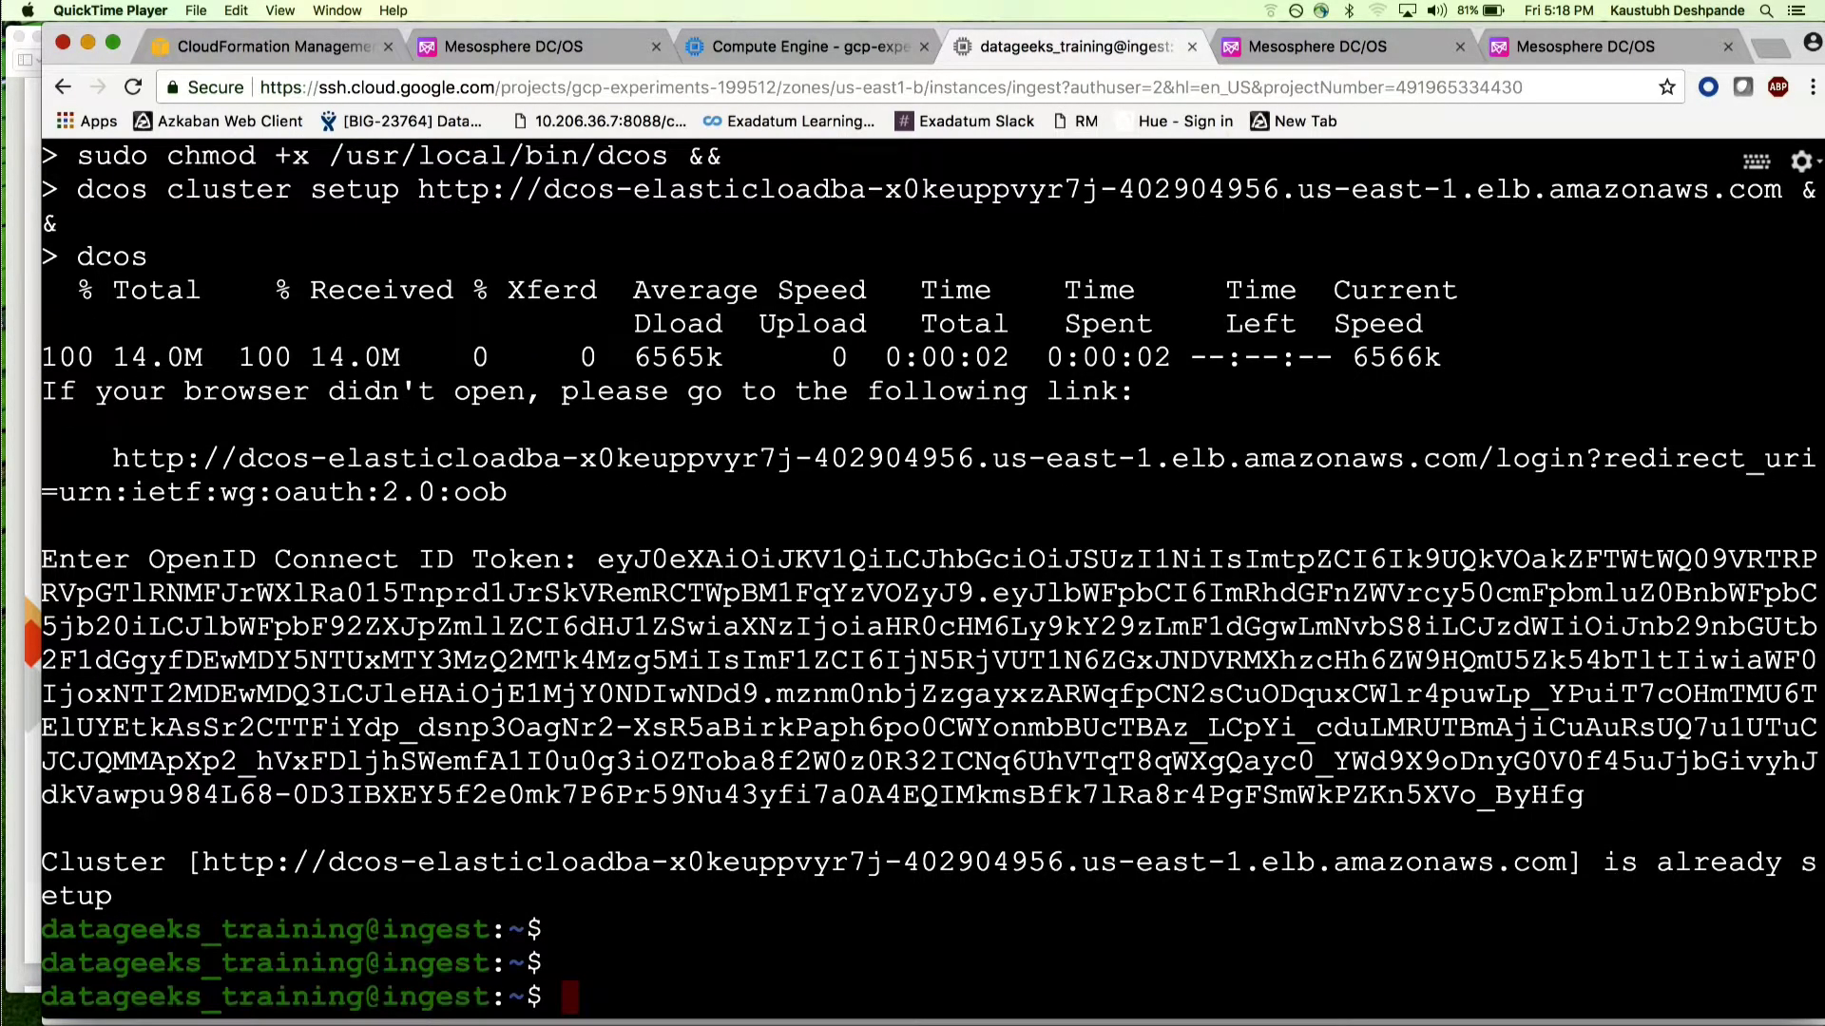
pyautogui.press('Return')
pyautogui.press('Return')
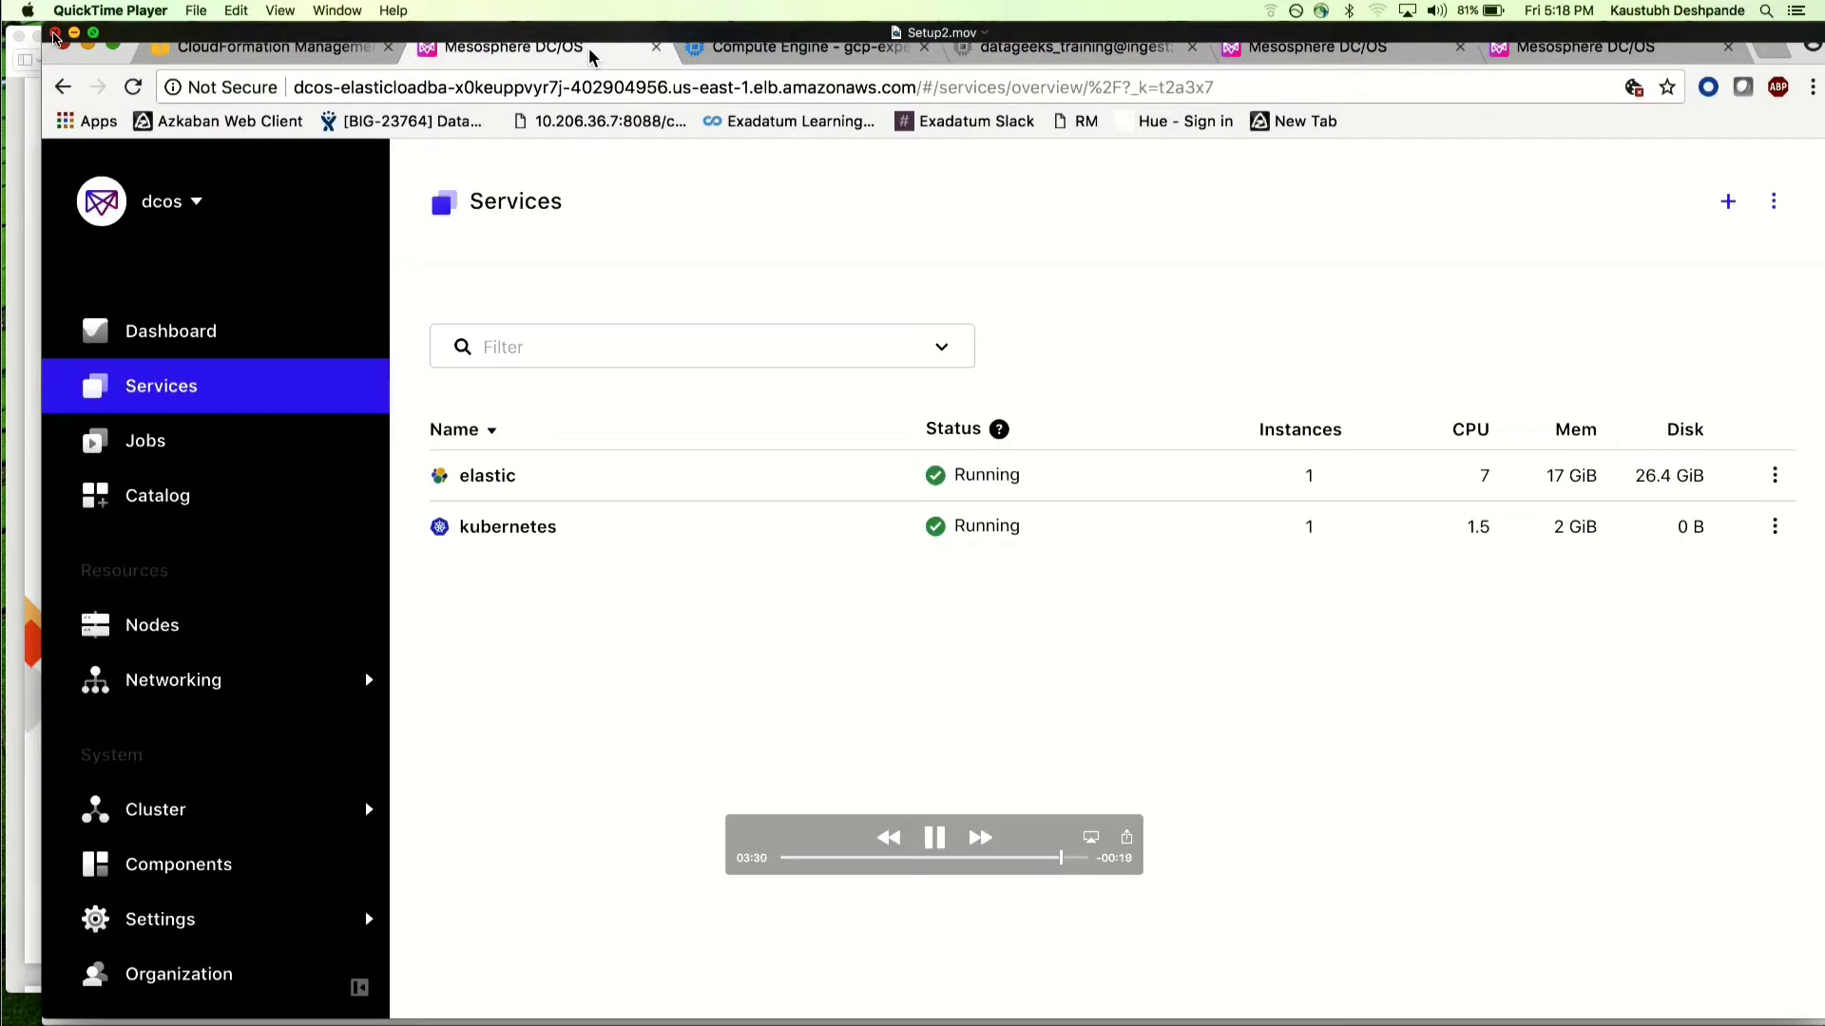
# Close the Setup2.mov video and switch to the Compute Intensive Apps on DCOS.pdf presentation in Preview
pyautogui.click(55, 33)
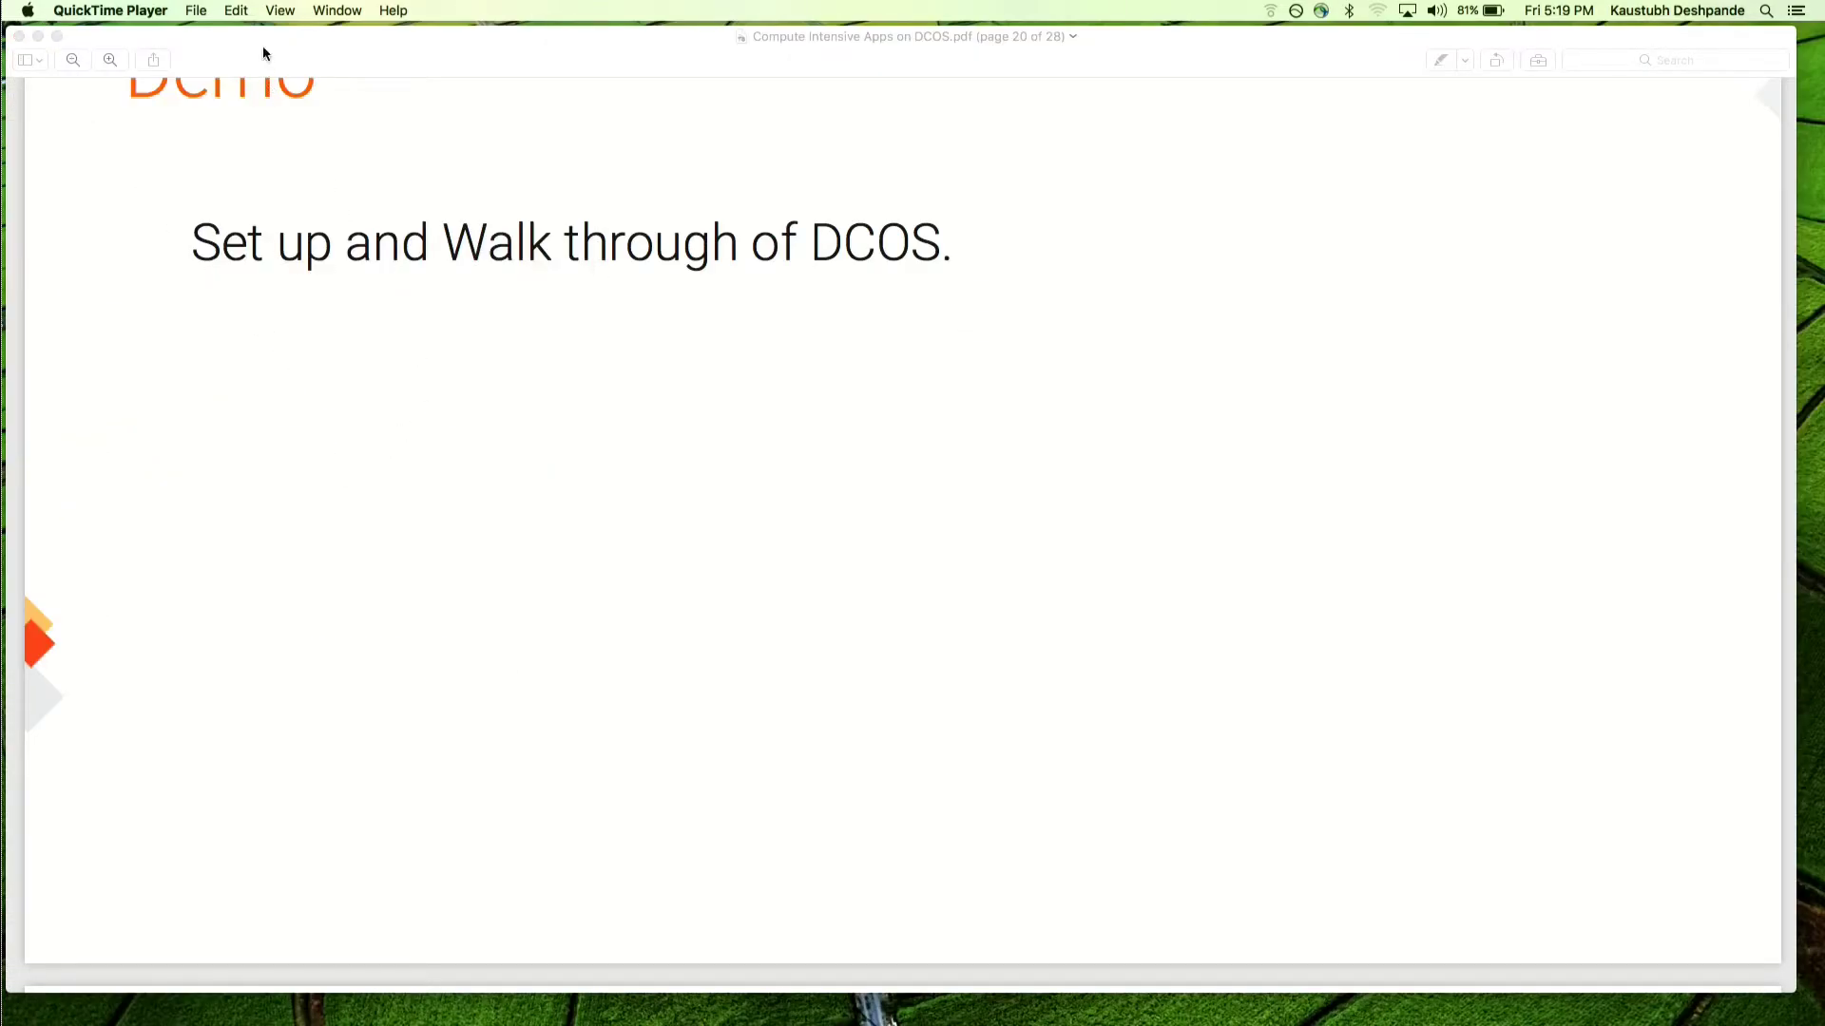
pyautogui.click(281, 12)
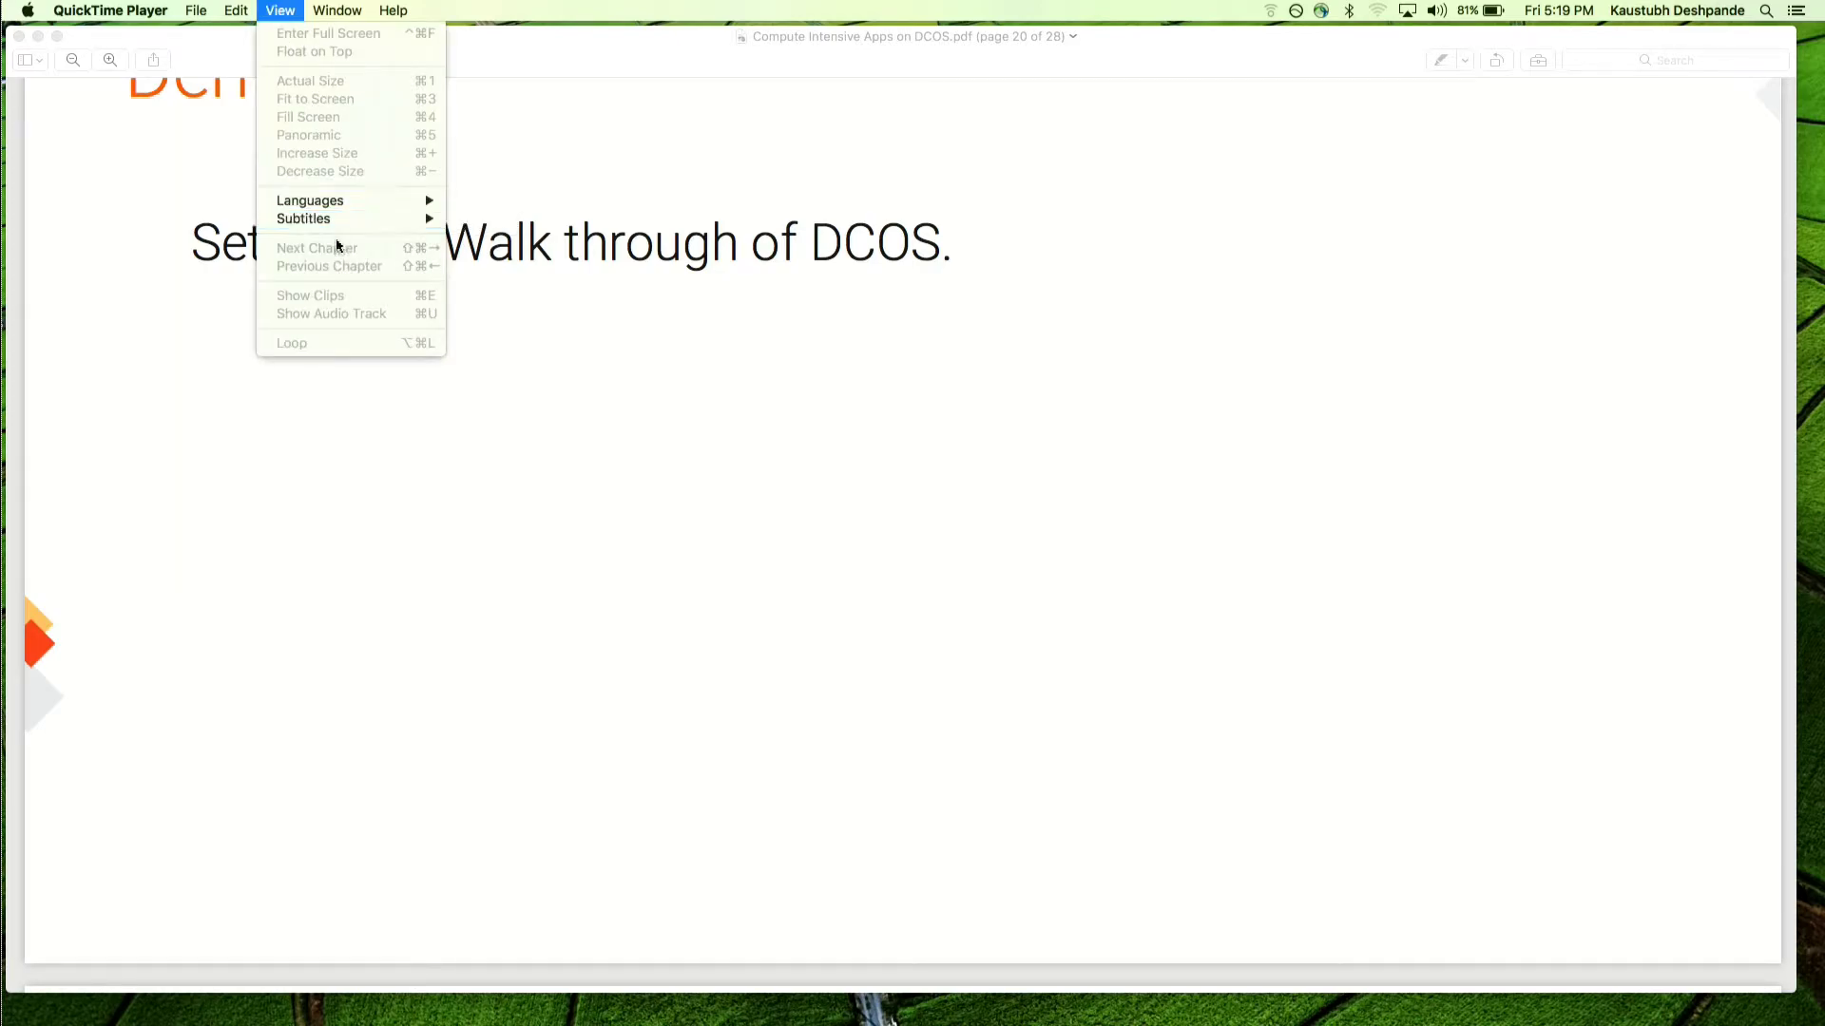
pyautogui.click(606, 438)
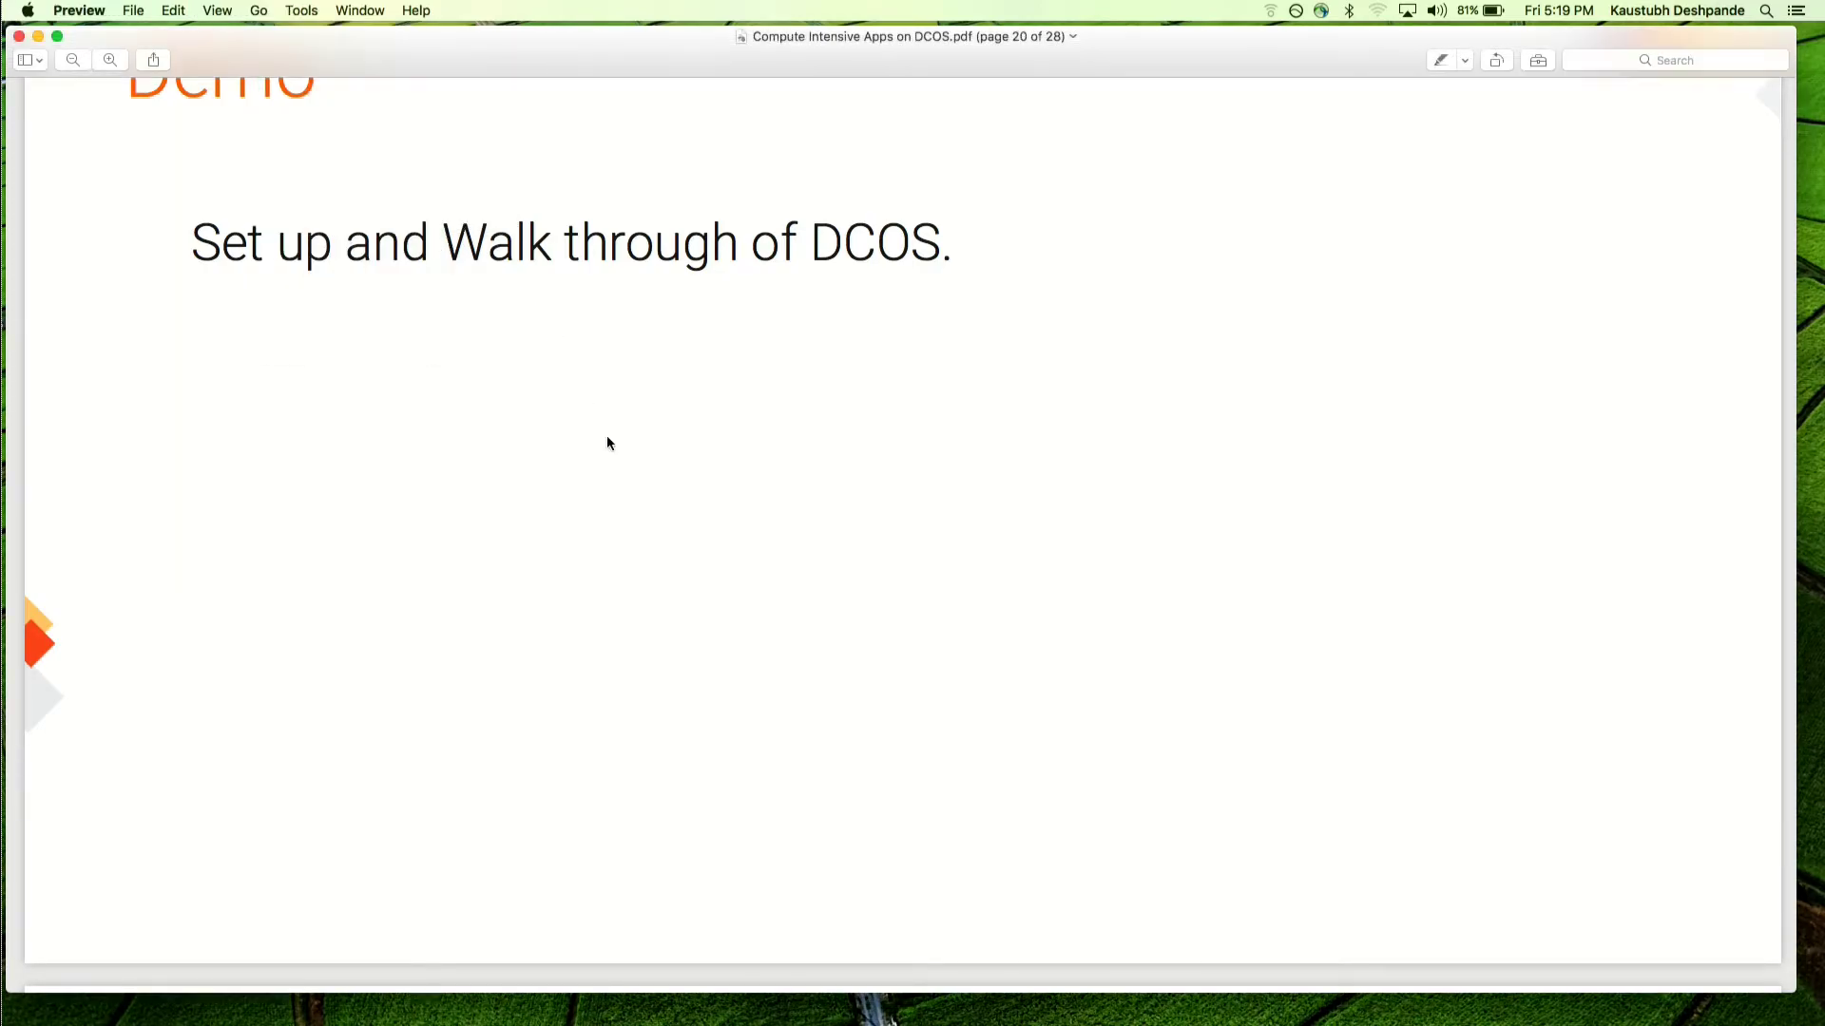
# Show the presentation in full screen and advance to the Adoption and Success Stories slide
pyautogui.click(218, 12)
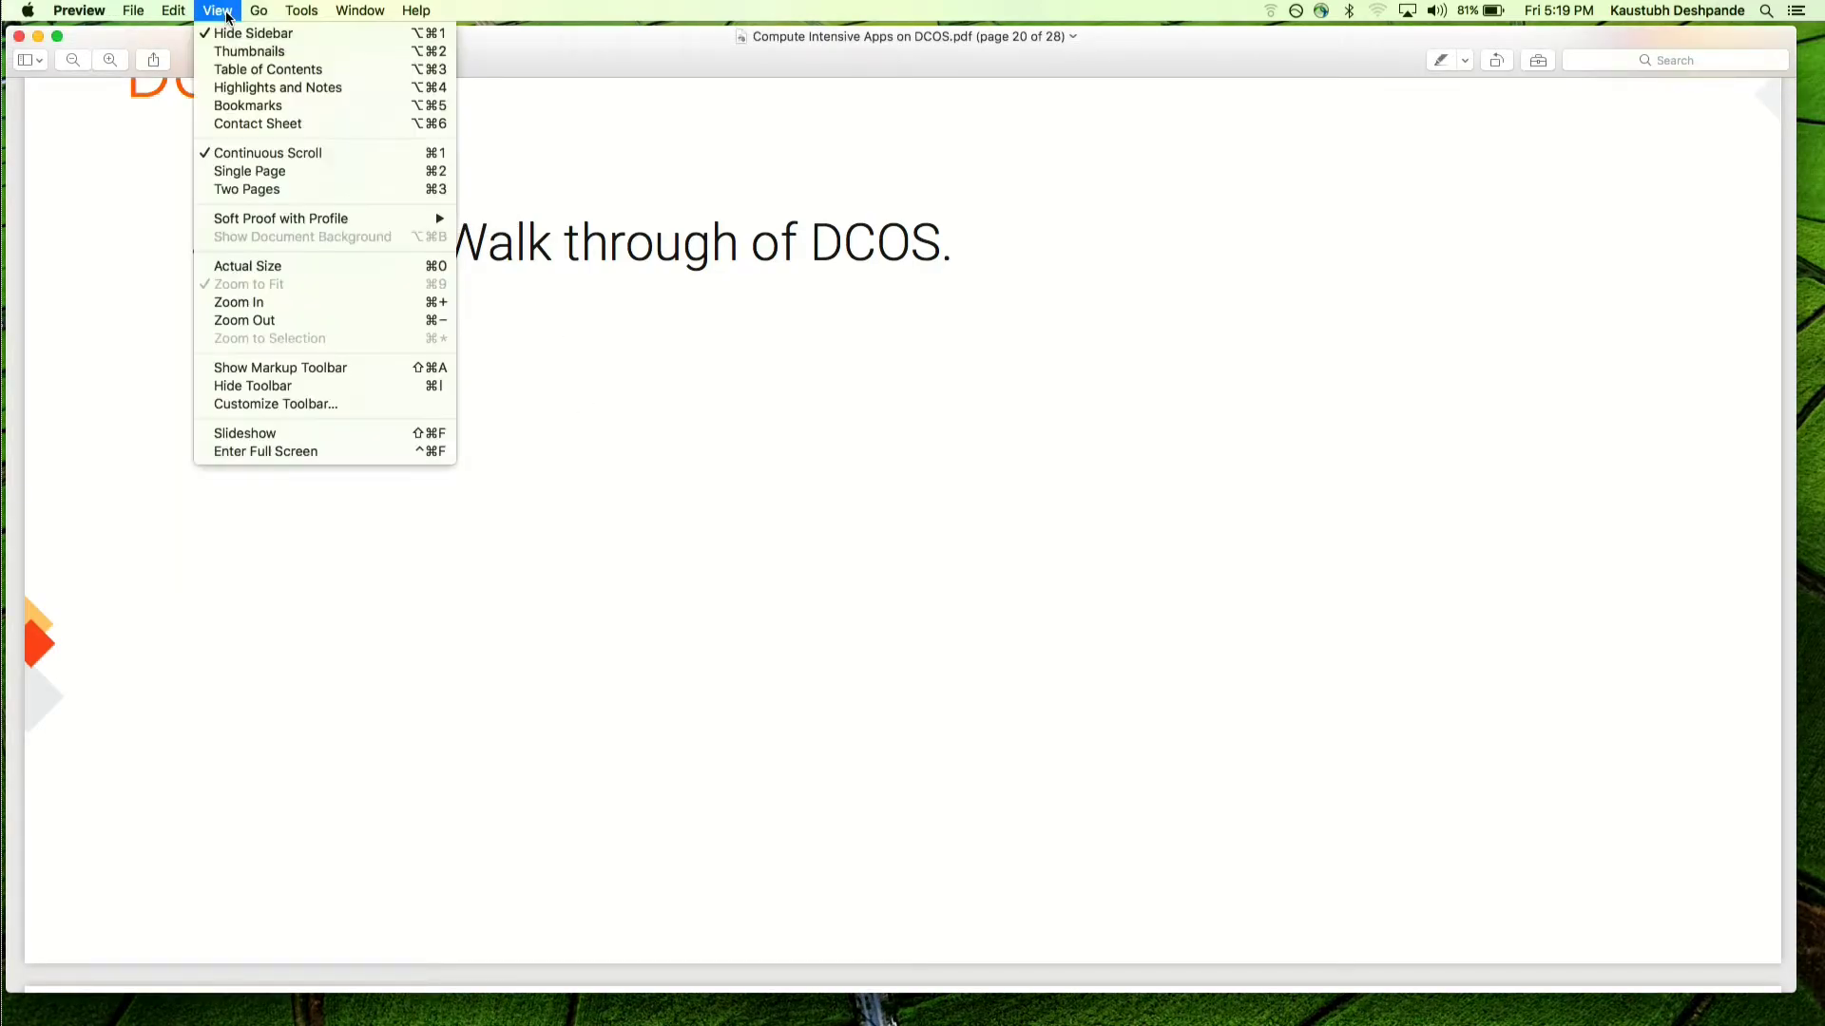
pyautogui.click(339, 454)
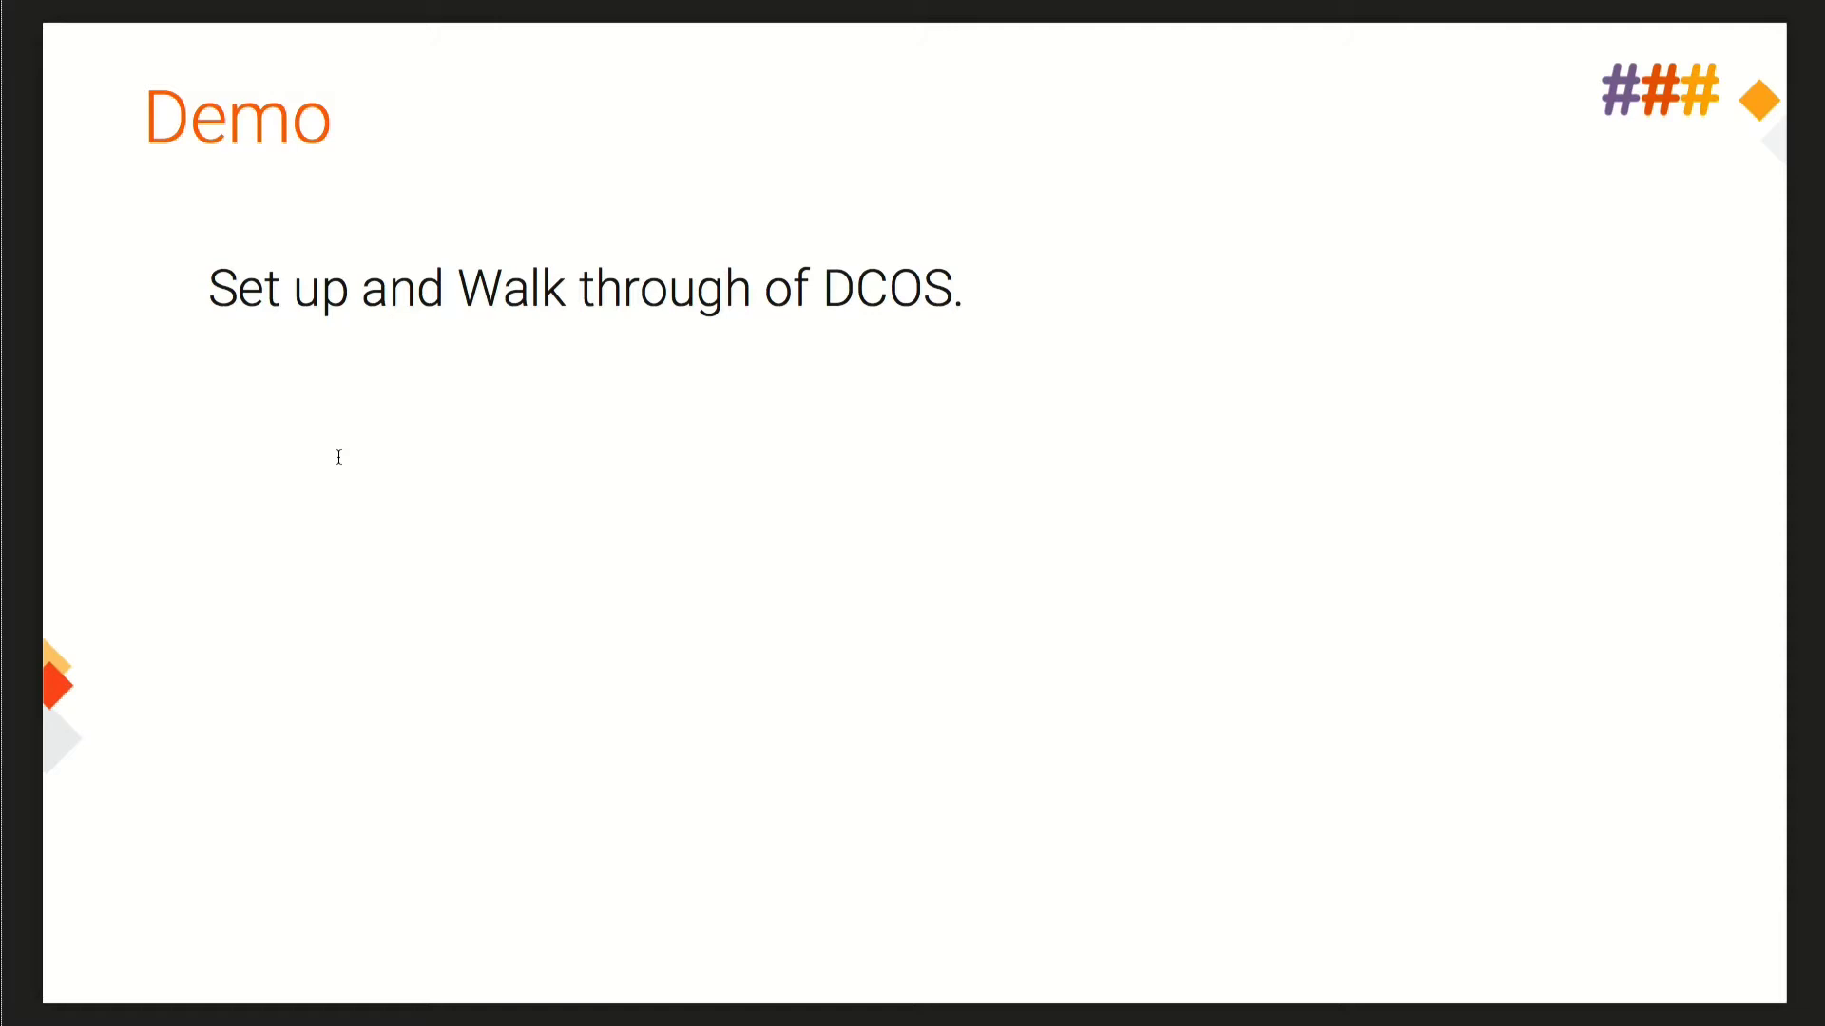
pyautogui.press('Right')
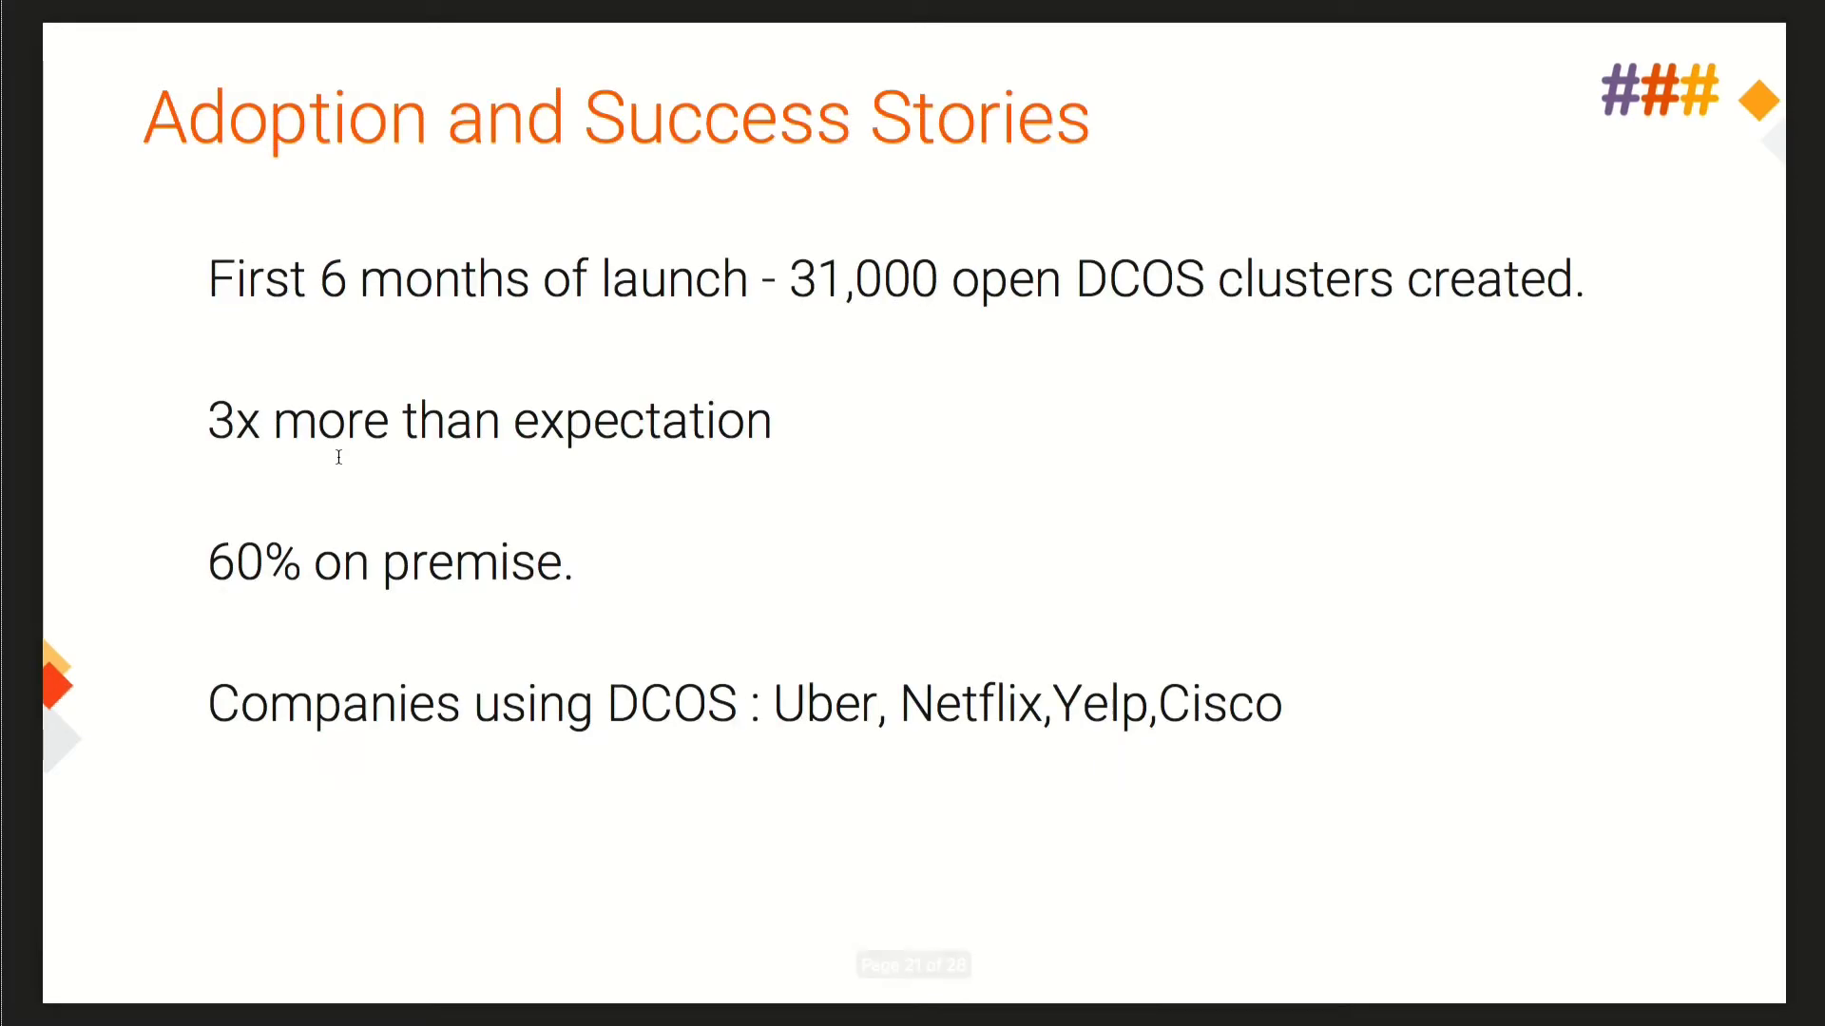
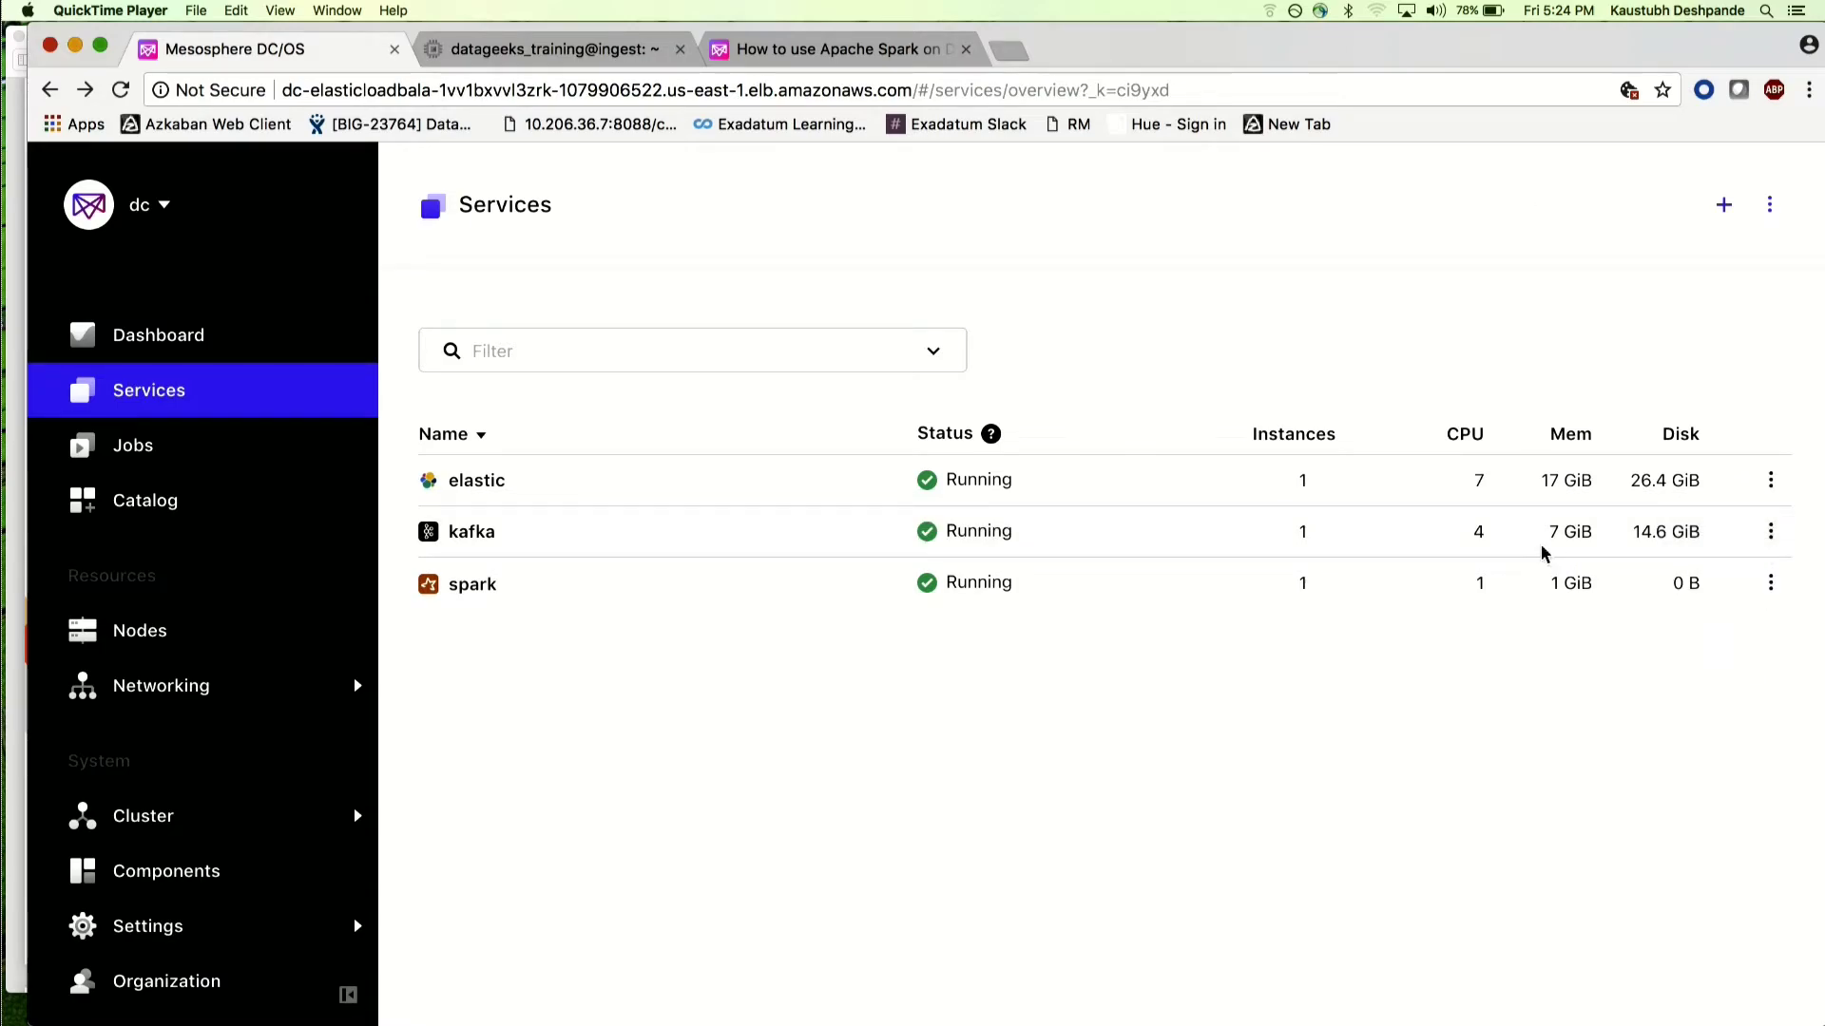
# Open the spark service's web page and examine its queued and launched drivers
pyautogui.click(1769, 585)
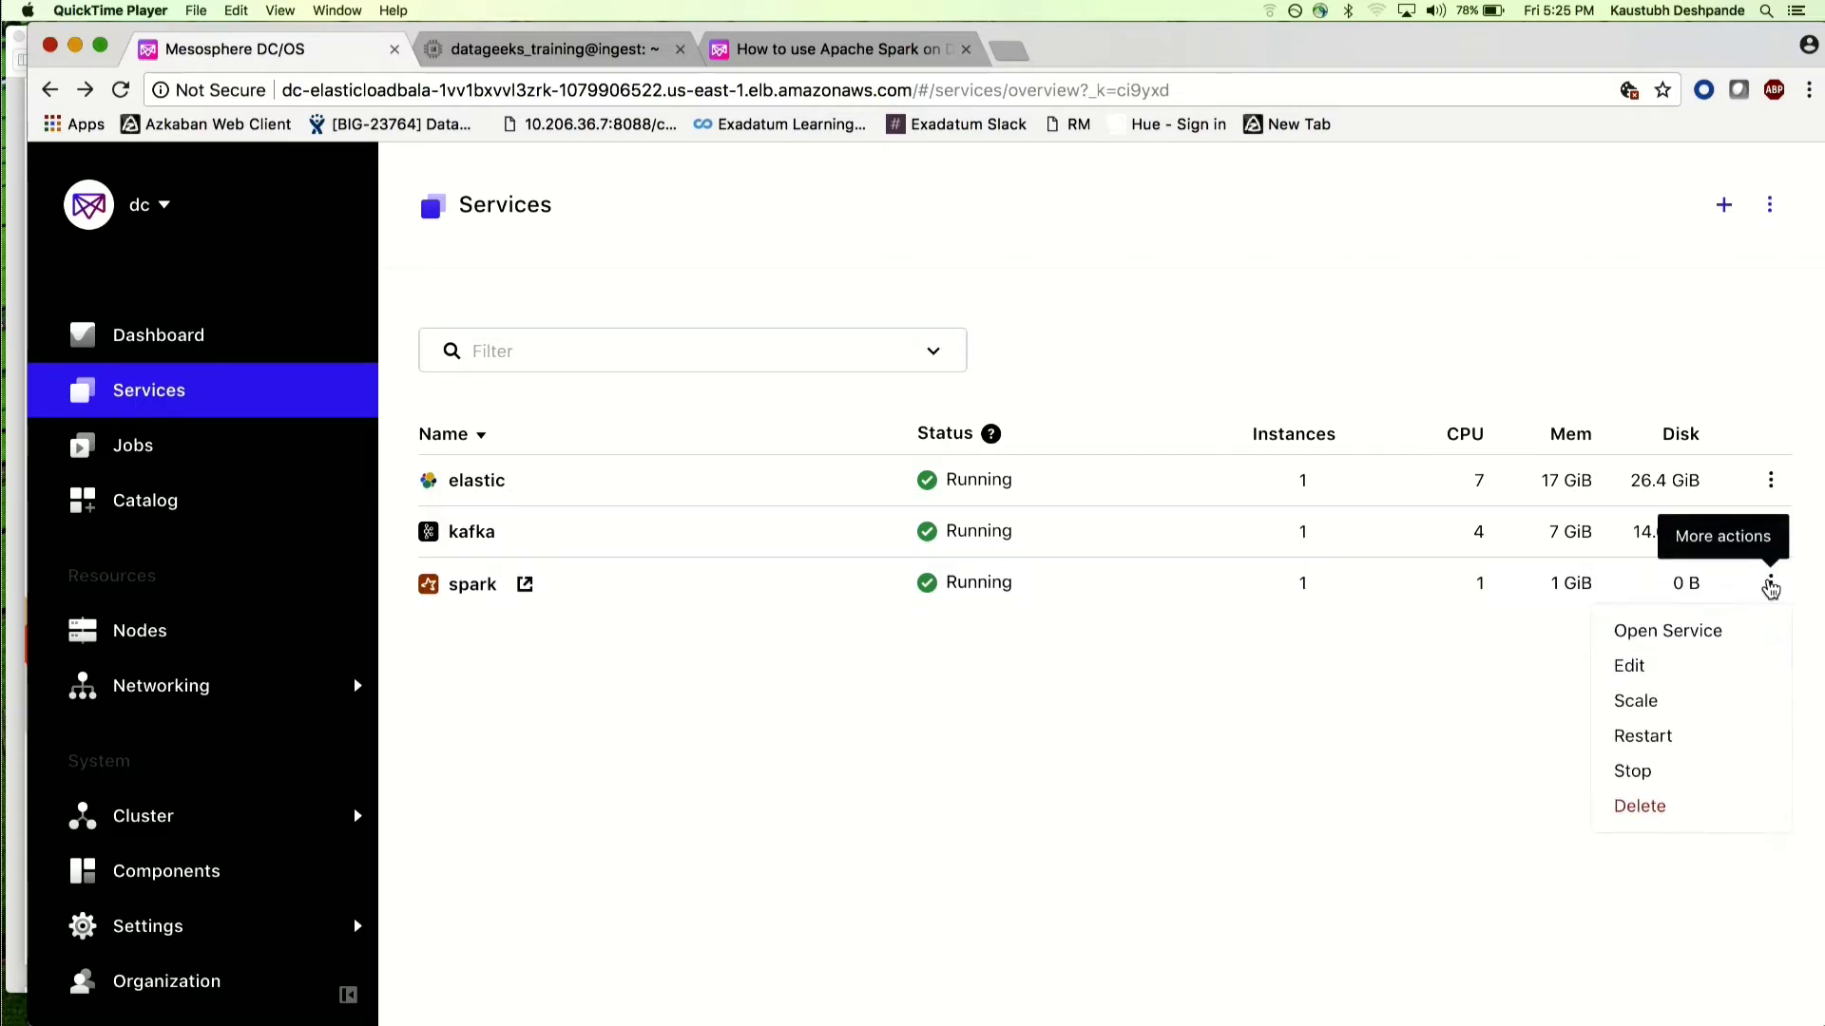
pyautogui.click(1684, 646)
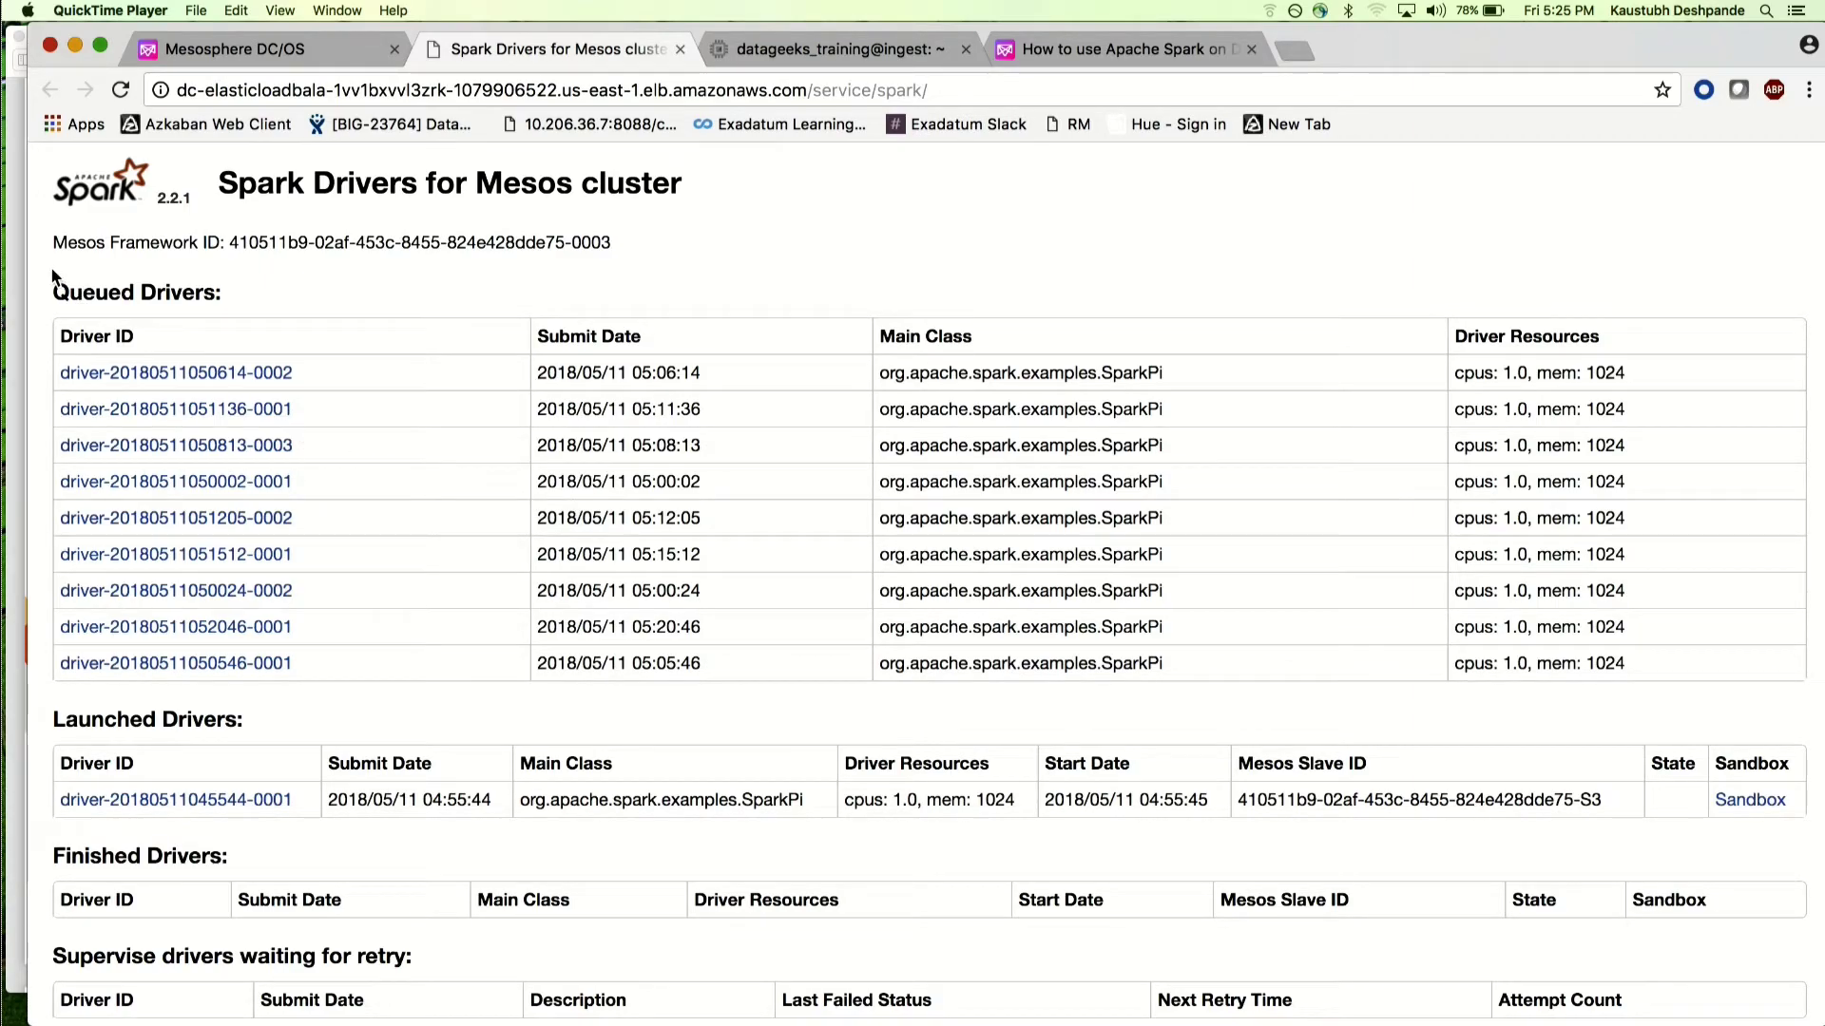
pyautogui.moveTo(52, 276); pyautogui.dragTo(582, 694)
pyautogui.click(578, 709)
pyautogui.moveTo(302, 801); pyautogui.dragTo(71, 808)
pyautogui.click(270, 843)
# Clear the ingest terminal and recall the dcos spark run command for SparkPi with 1 driver core and 1024M driver memory
pyautogui.click(750, 55)
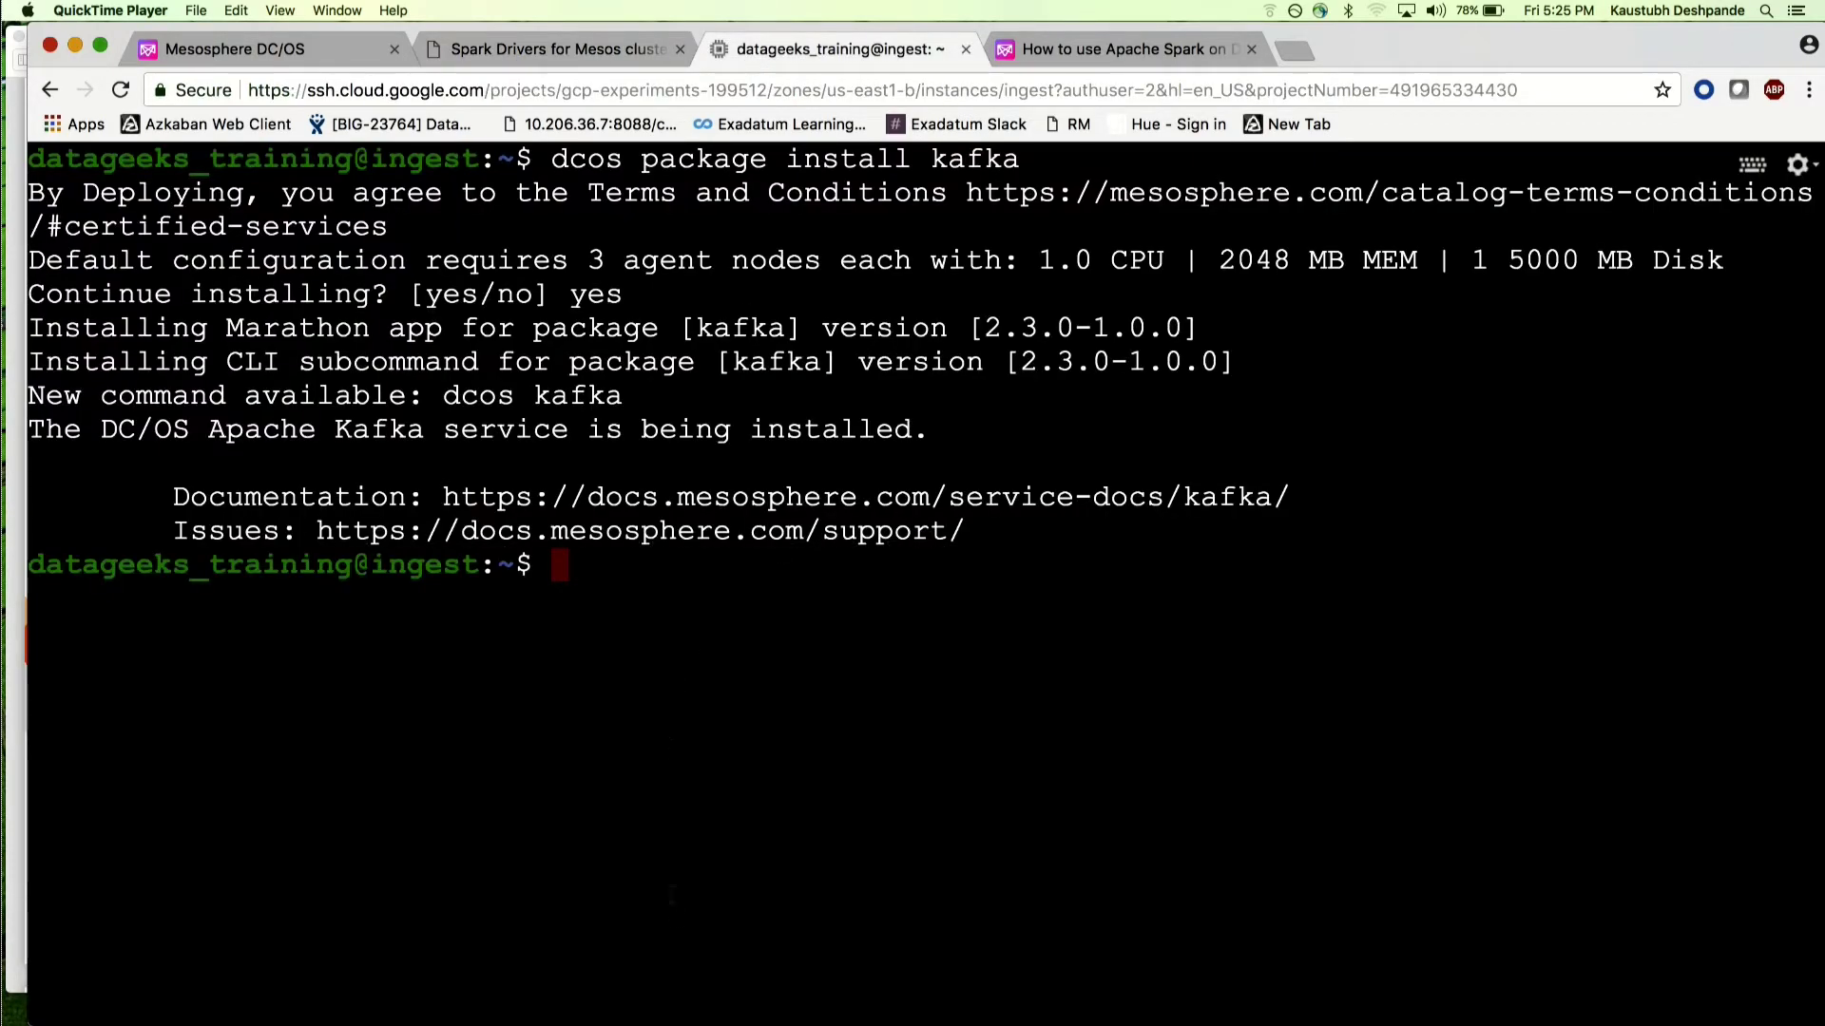
pyautogui.write('clear')
pyautogui.press('Return')
pyautogui.press('Up')
pyautogui.press('Up')
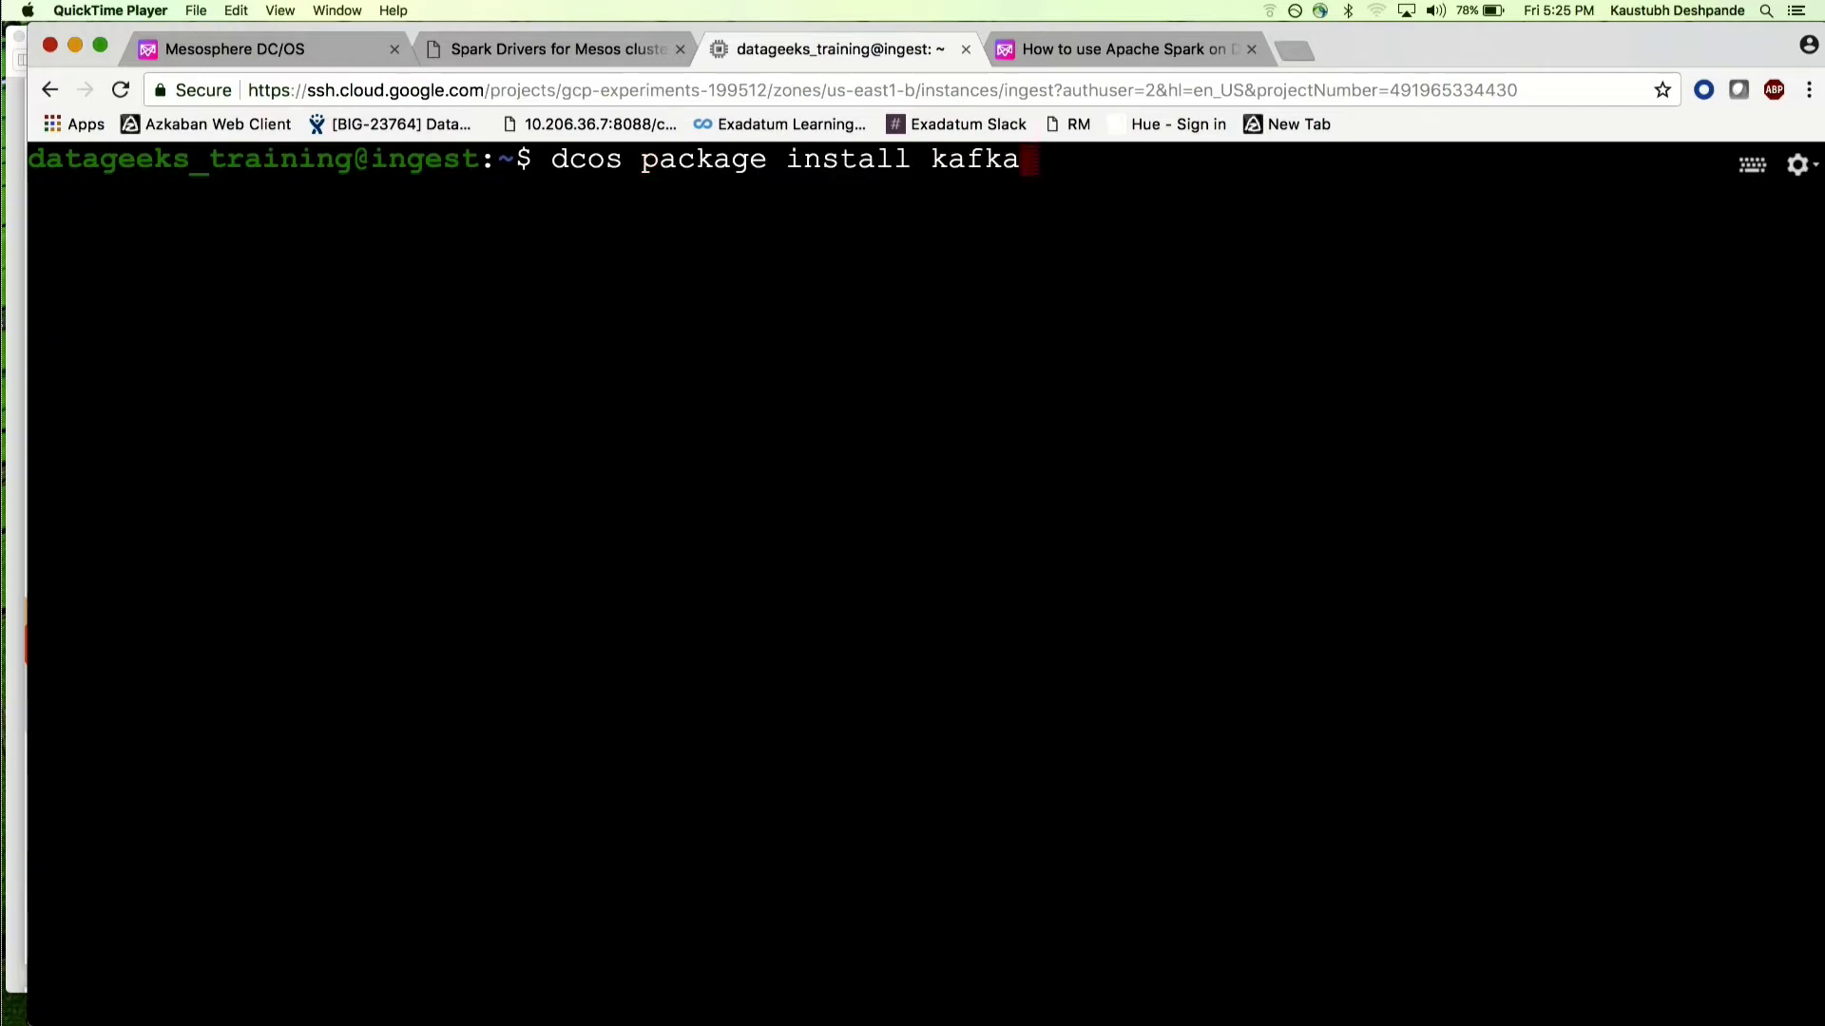
pyautogui.press('Up')
pyautogui.press('Up')
pyautogui.press('Up')
pyautogui.press('Up')
pyautogui.press('Up')
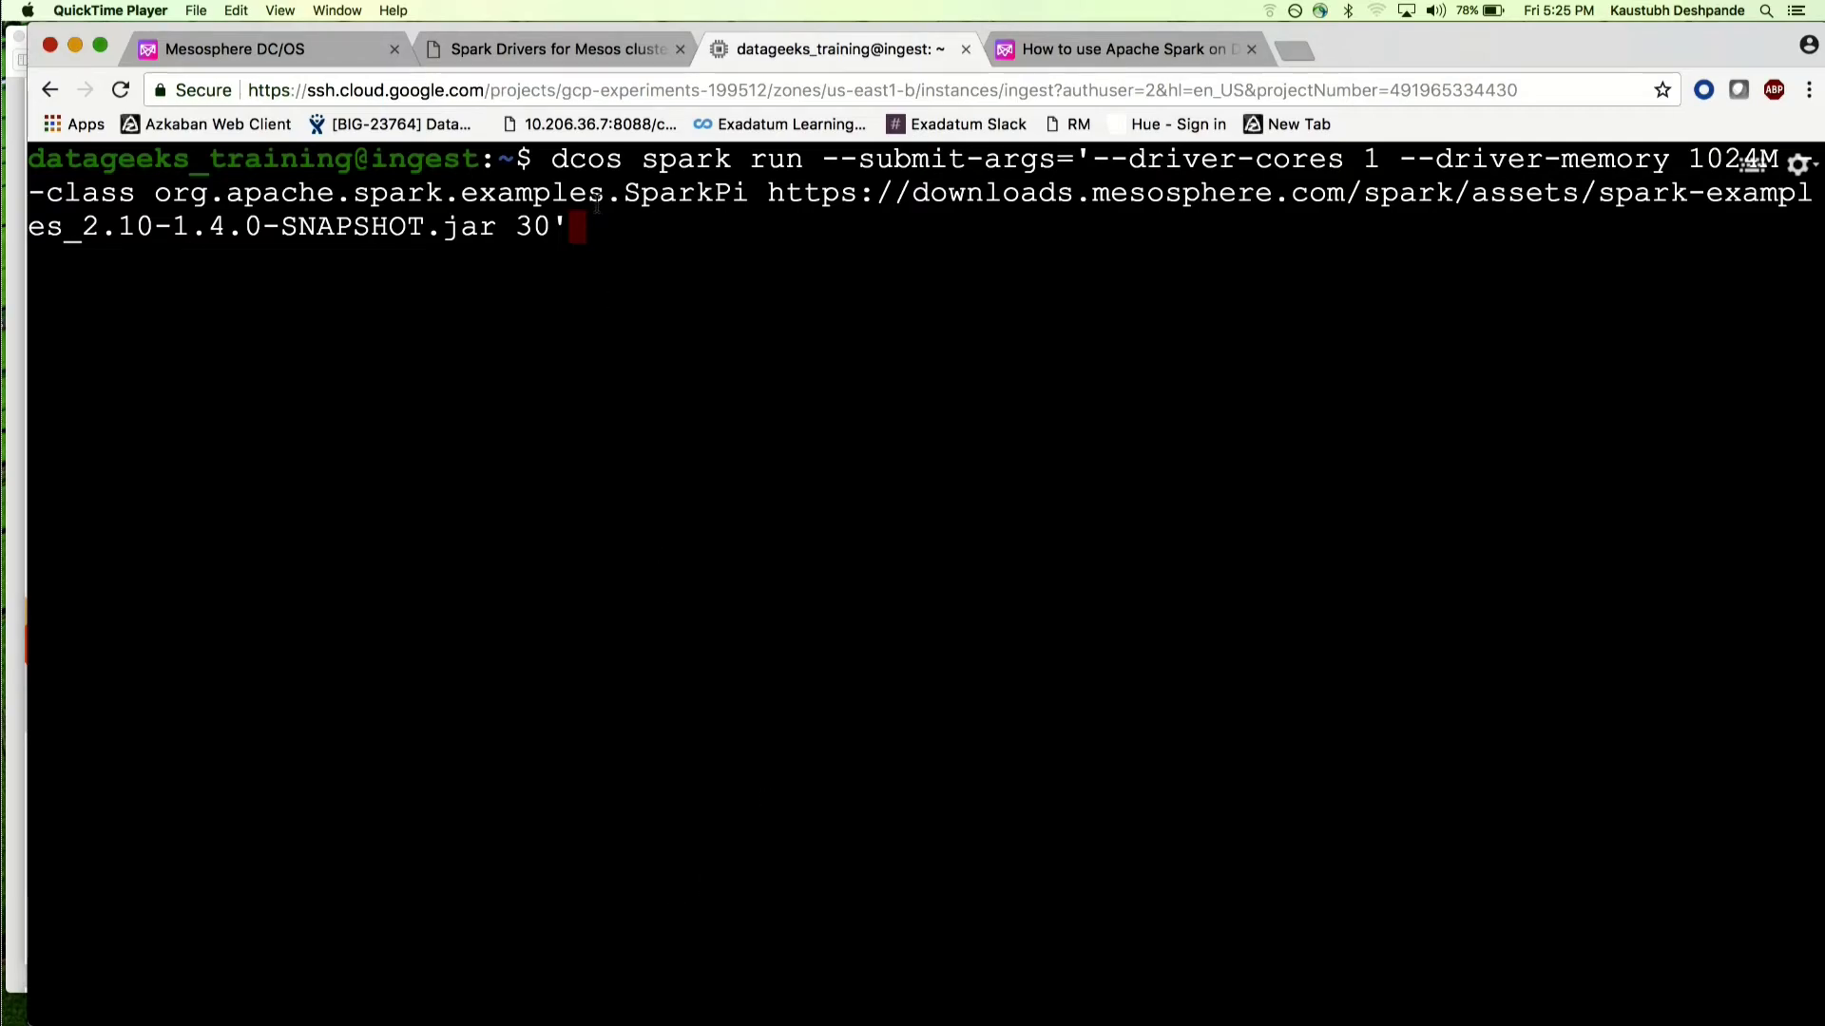
# Select and copy the entire SparkPi submit command in the terminal
pyautogui.moveTo(551, 157); pyautogui.dragTo(589, 315)
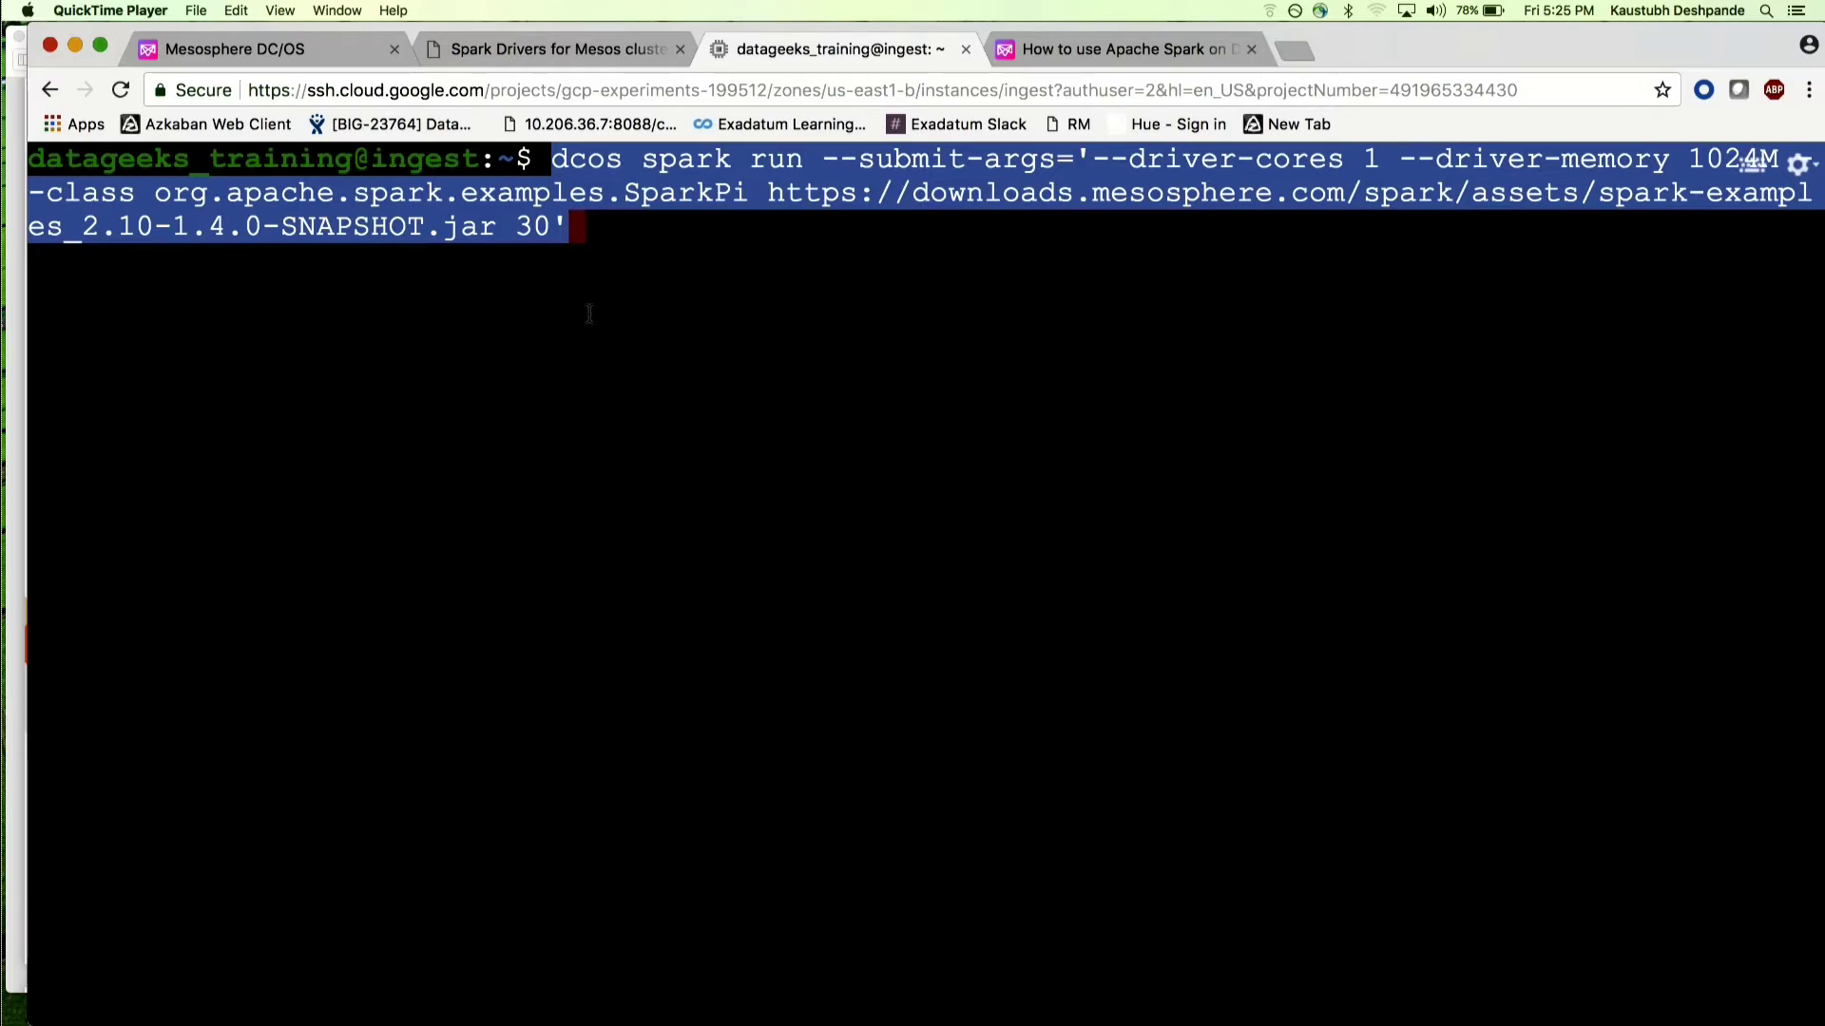
pyautogui.press('super+c')
pyautogui.press('super+c')
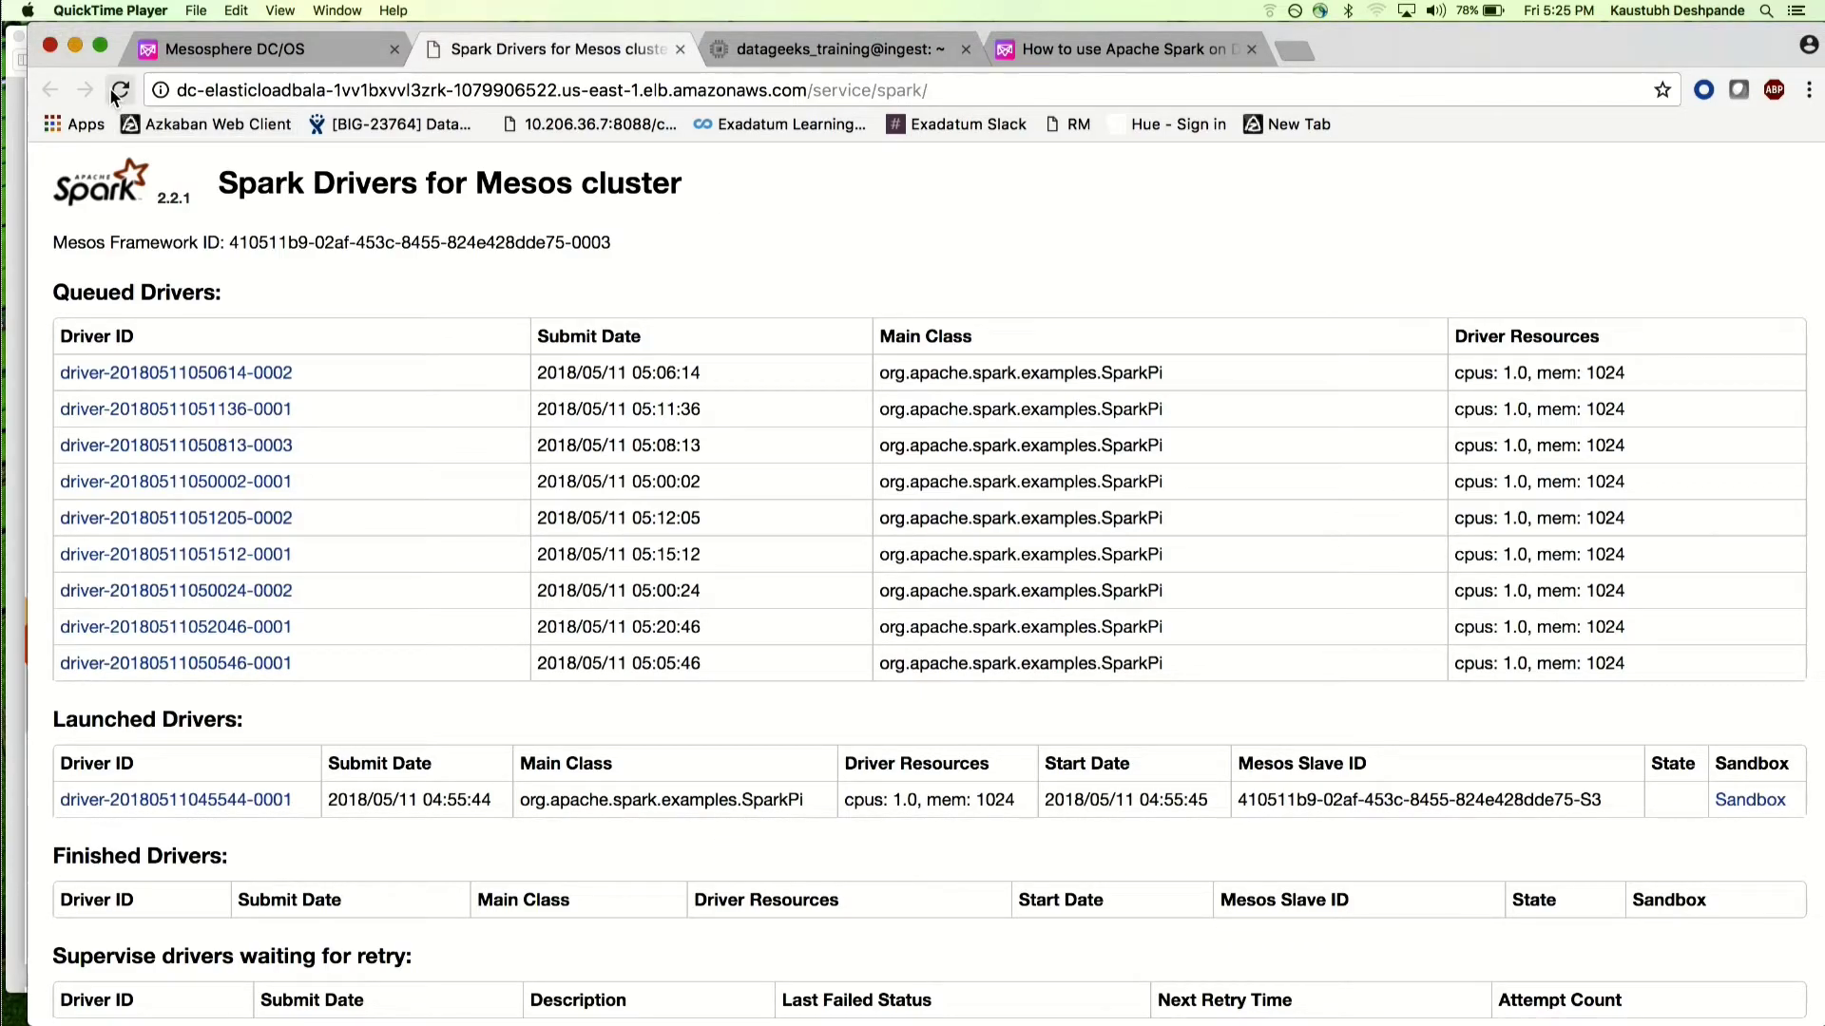
# Delete the spark and kafka services from the DC/OS services list, confirming each deletion with the service's name
pyautogui.click(315, 49)
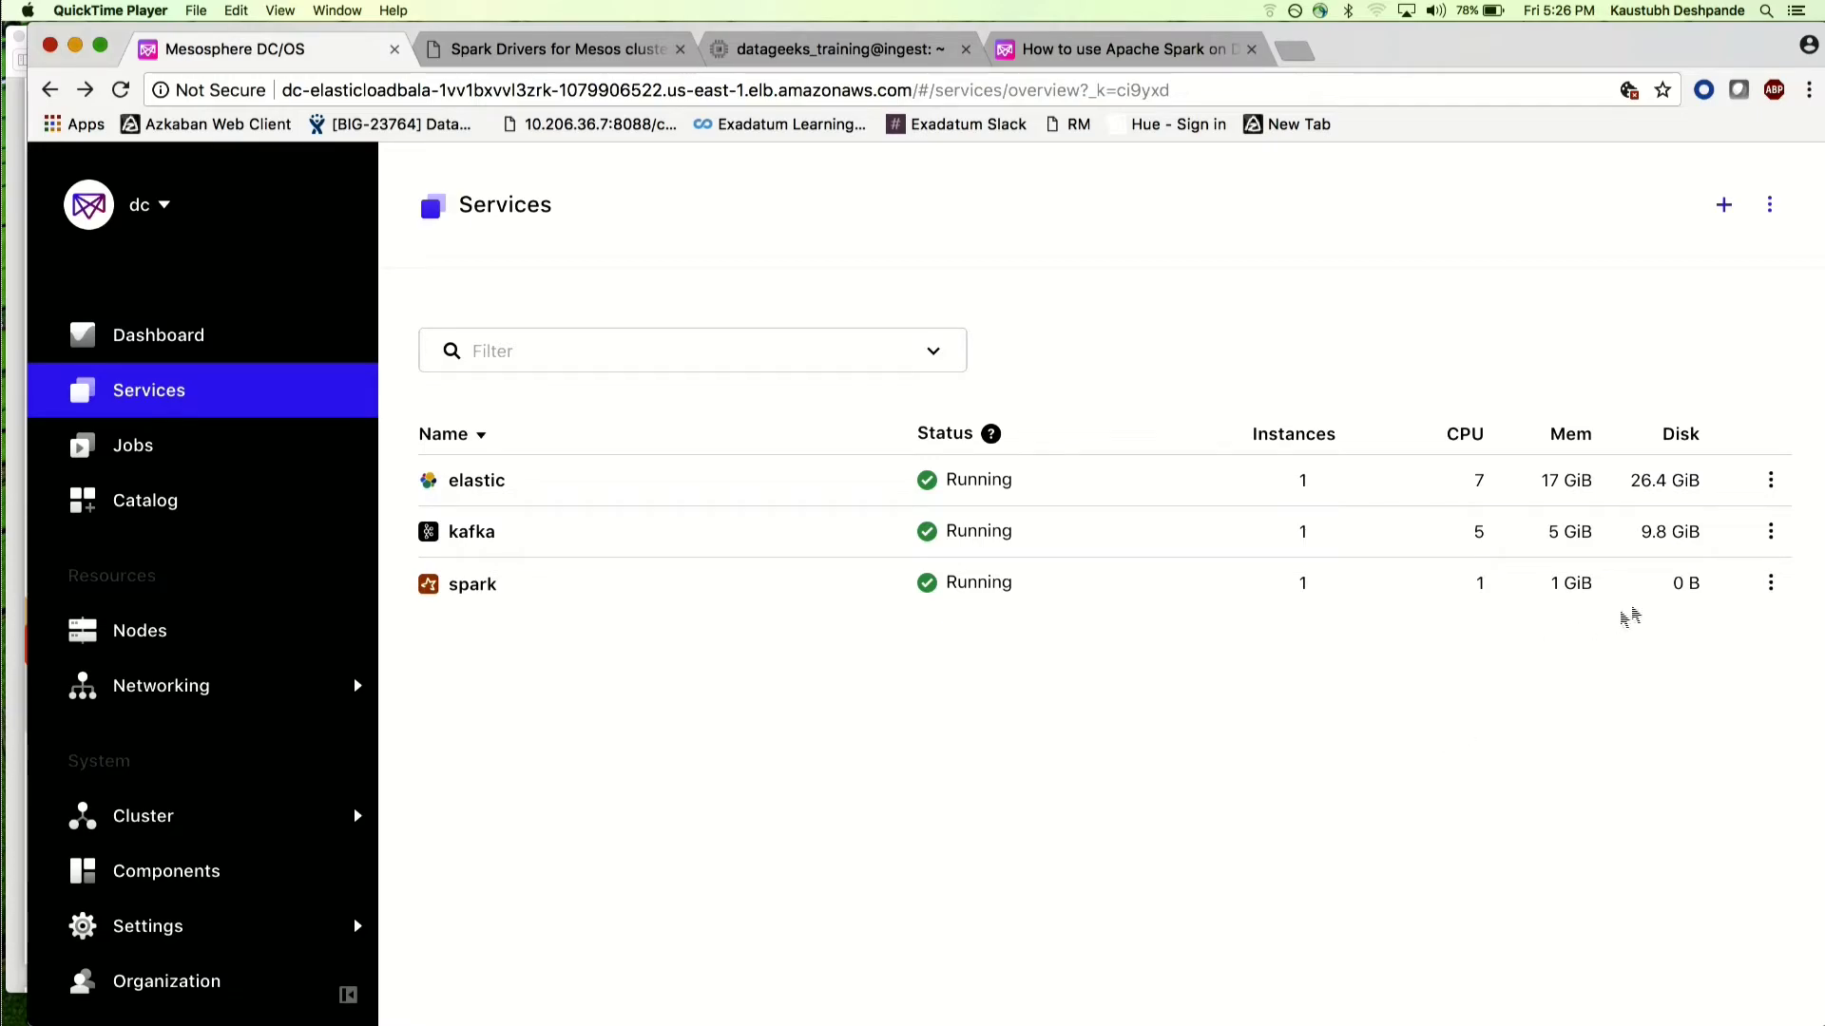
pyautogui.click(1771, 587)
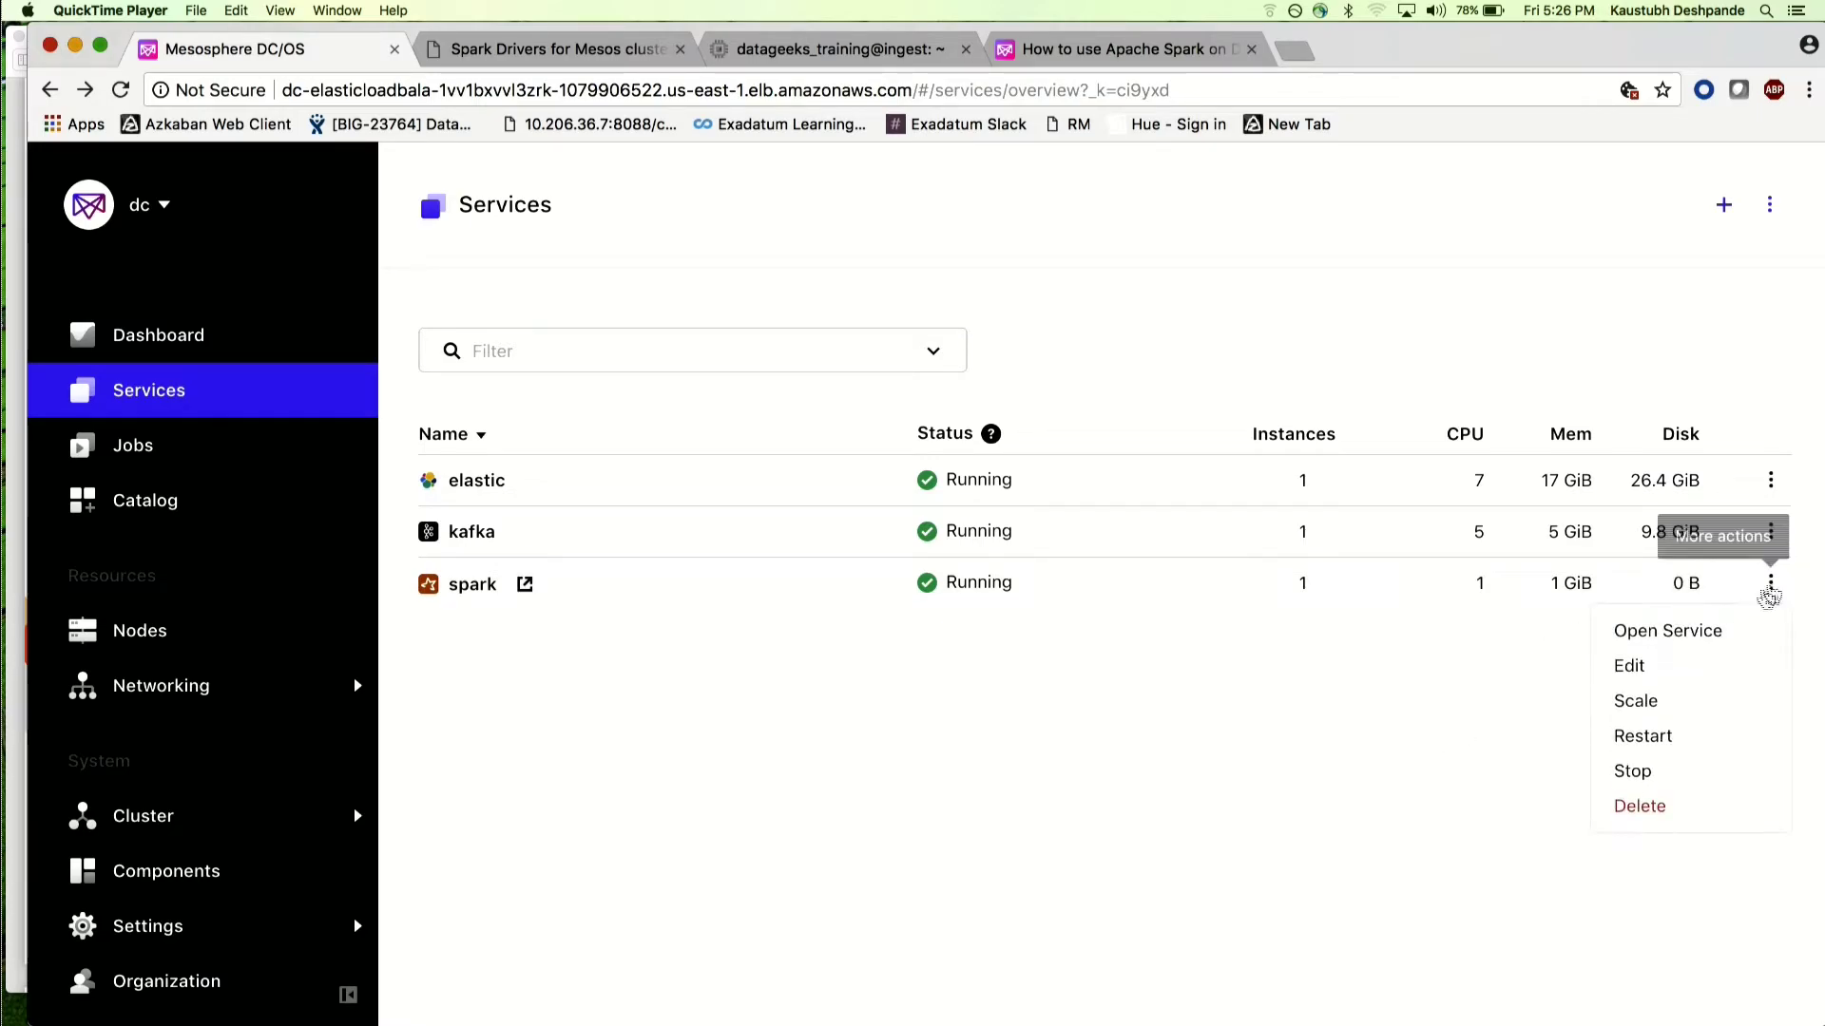
pyautogui.click(1640, 805)
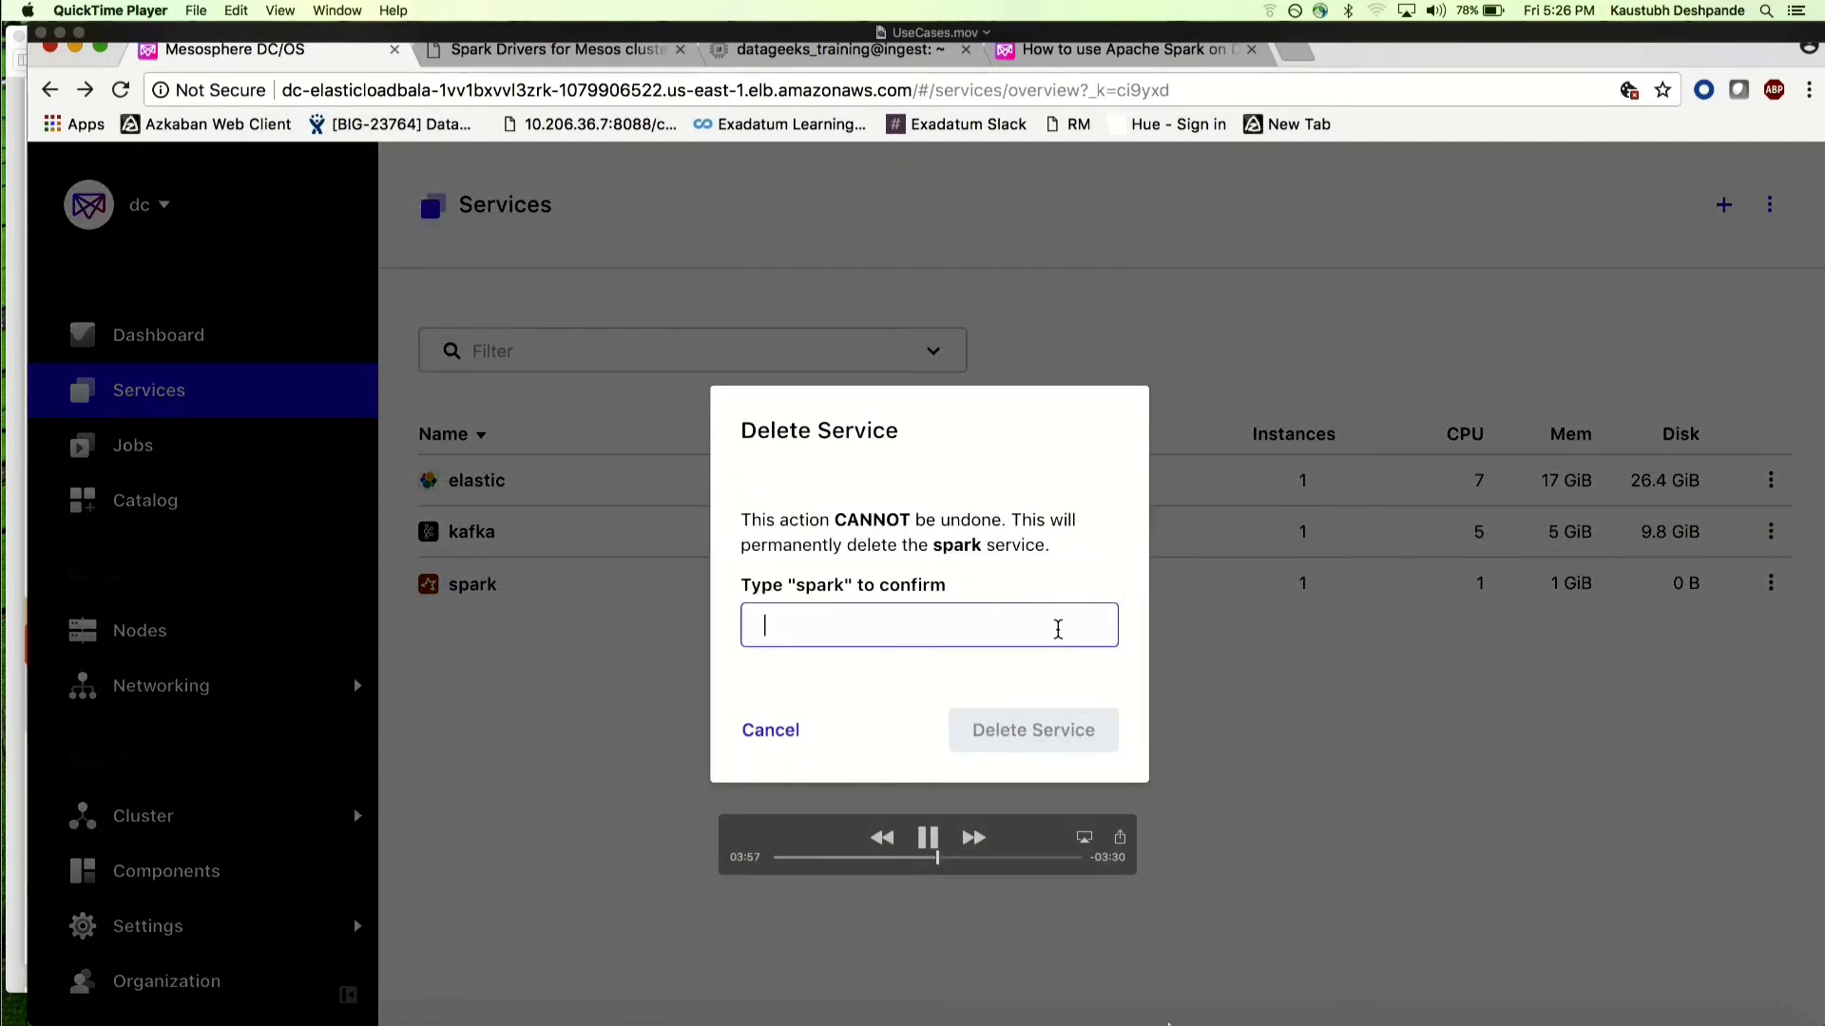
pyautogui.write('spark')
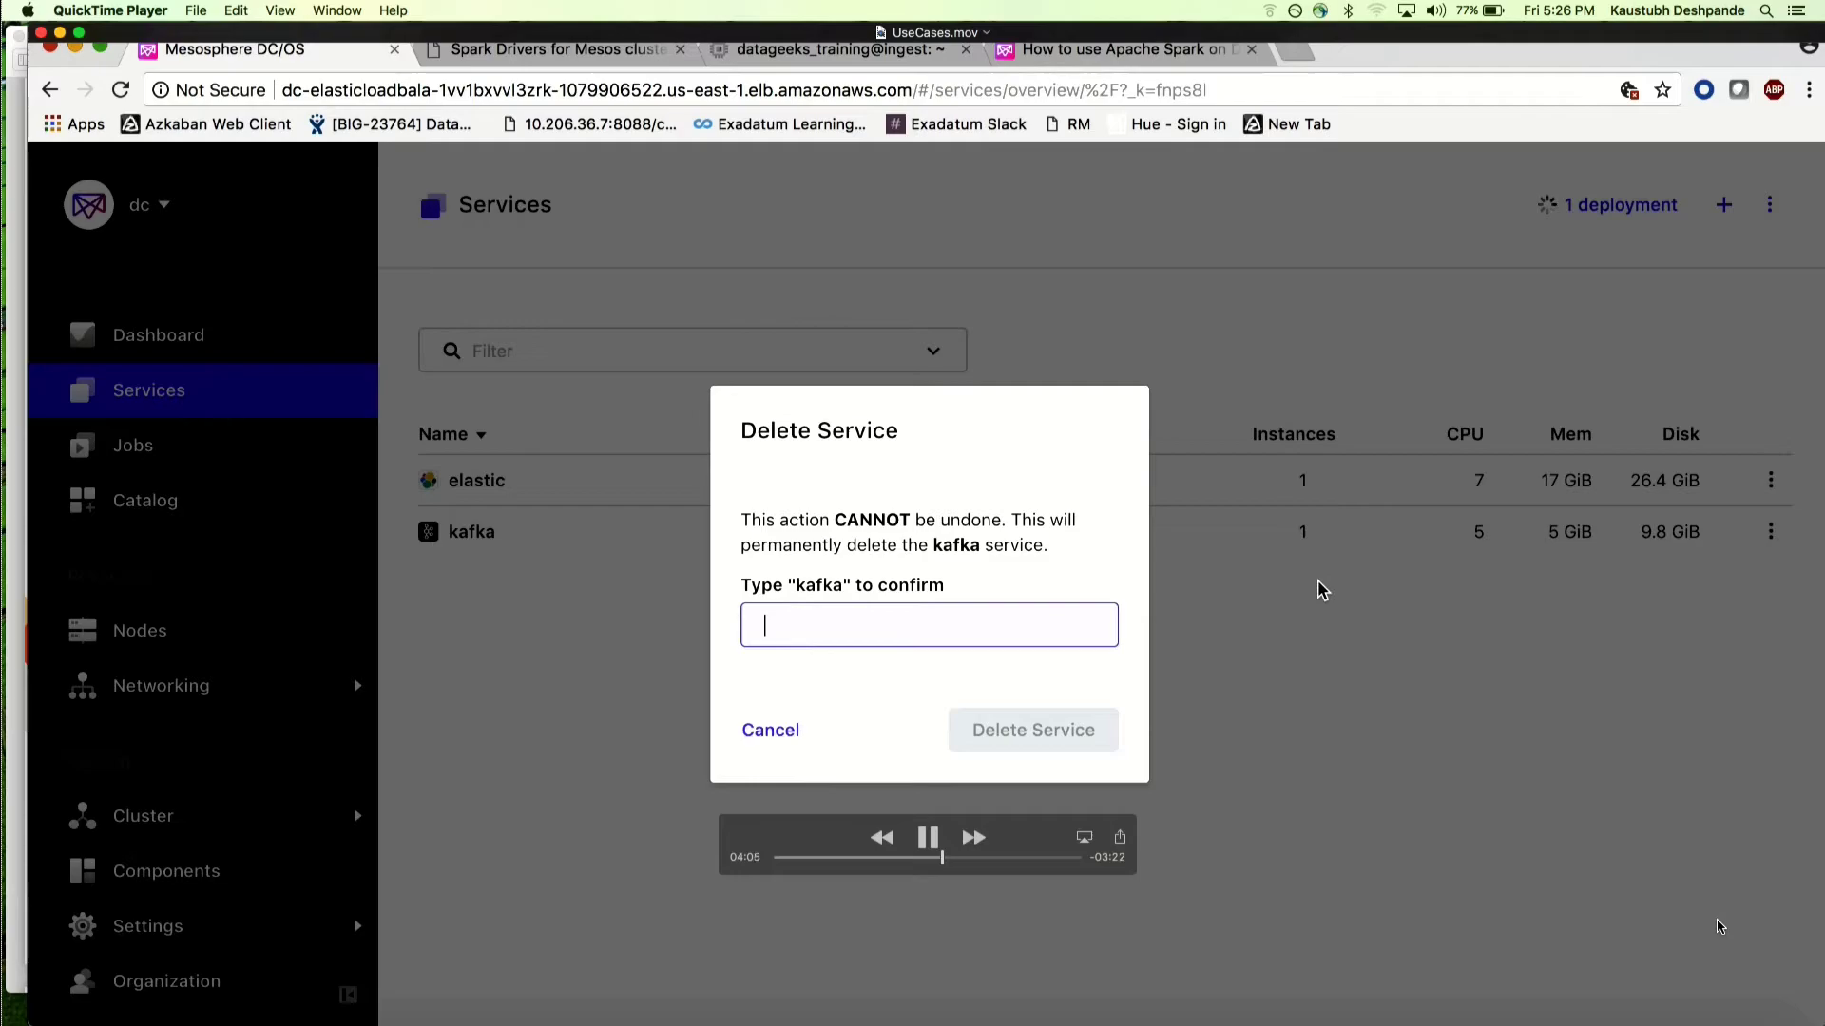
pyautogui.write('kafka')
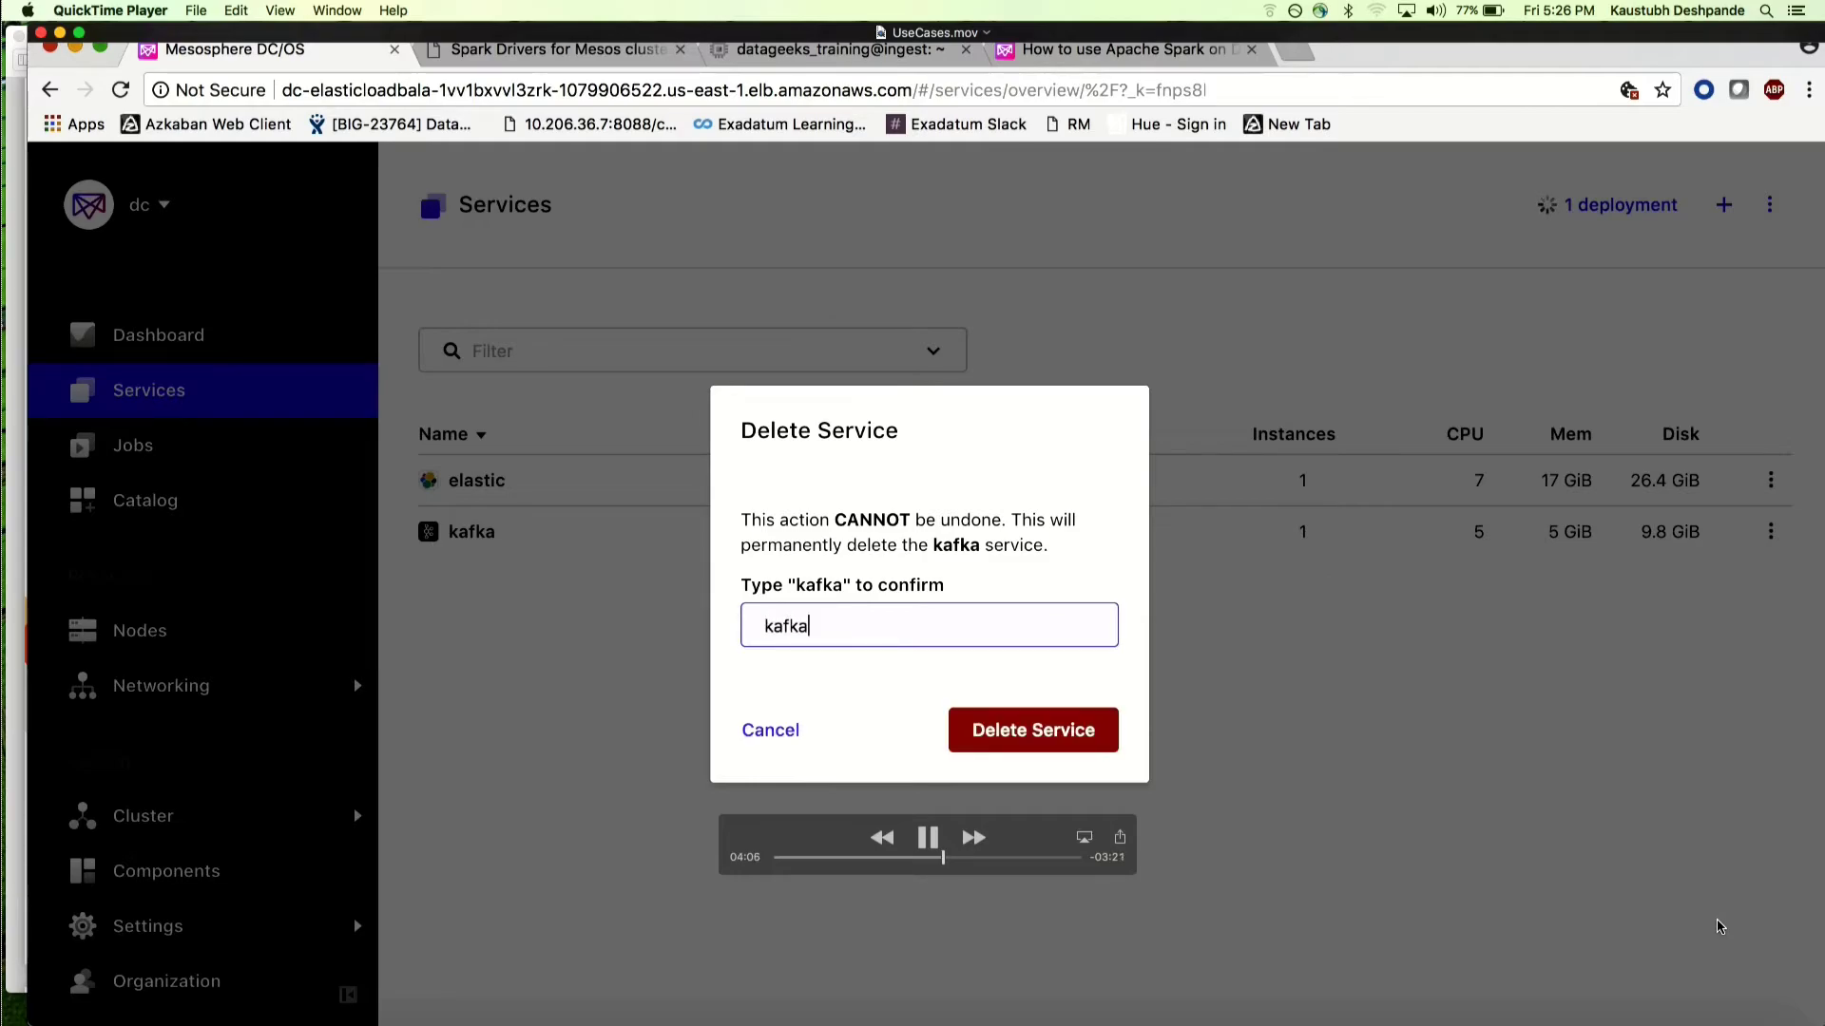
pyautogui.press('Return')
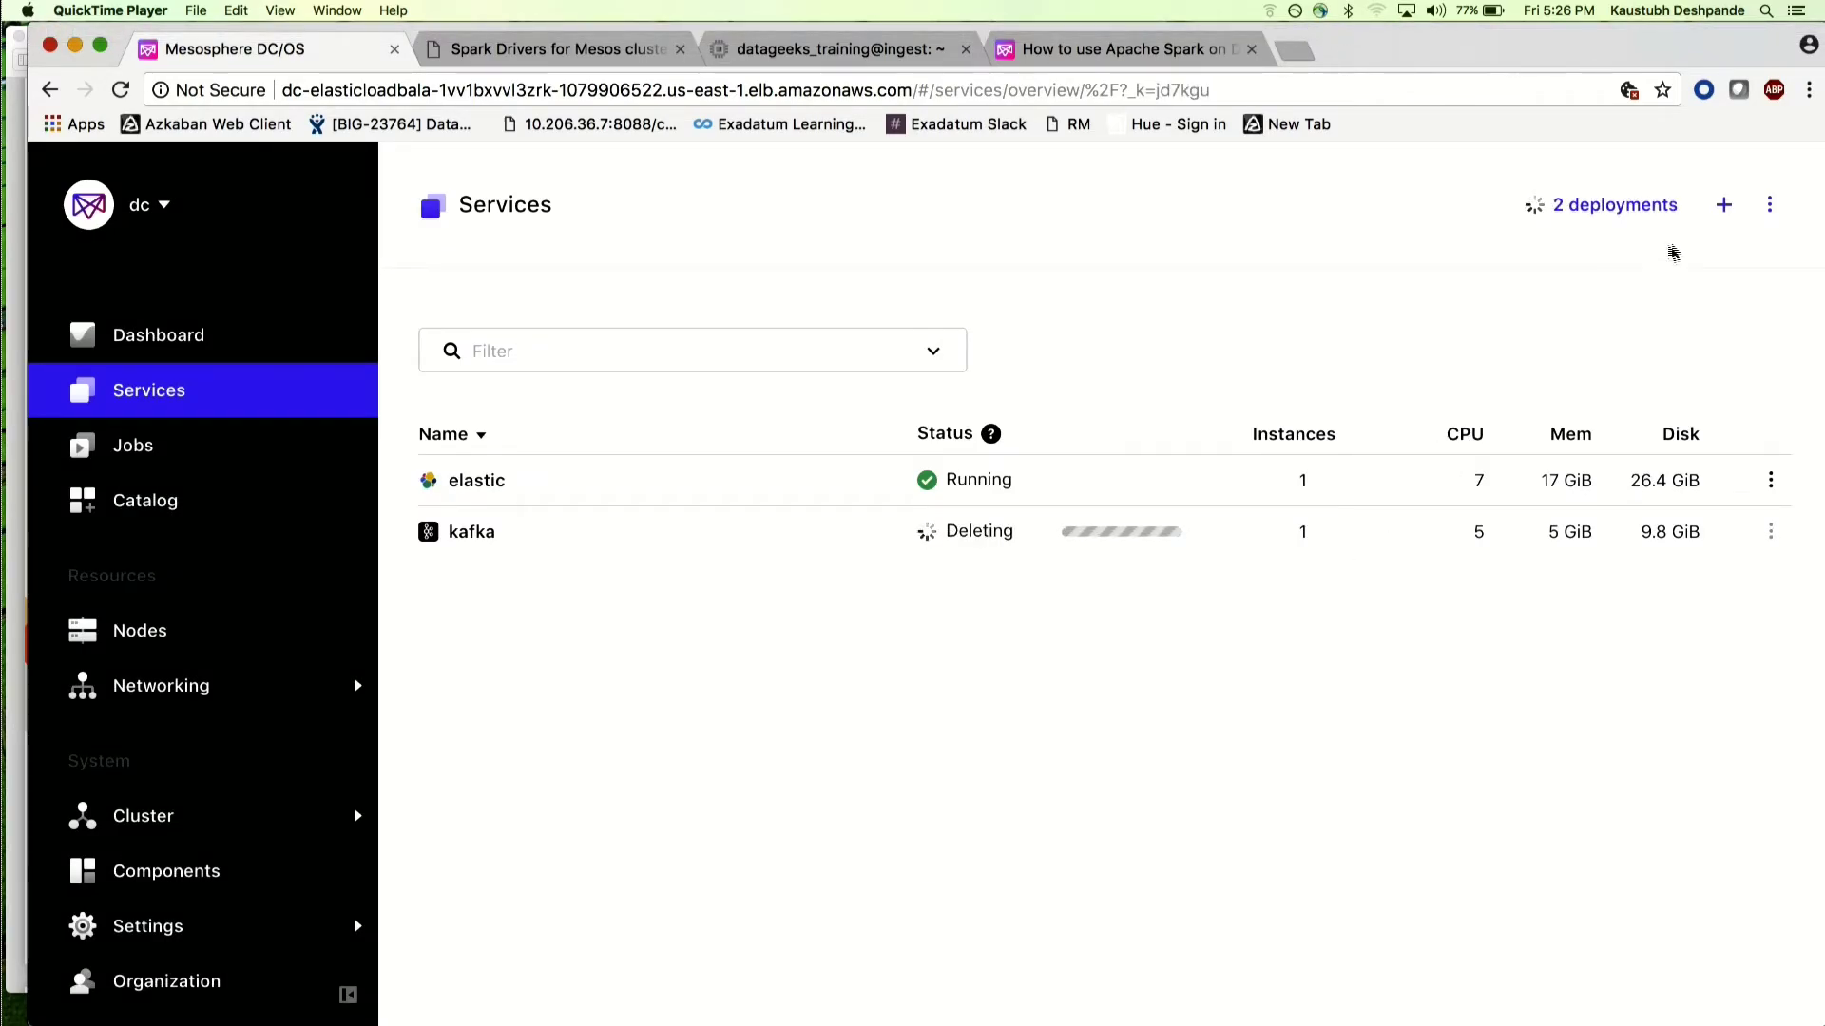
# Start a new single-container service and select the my-tensorflow JSON definition in the Untitled text document
pyautogui.click(1725, 211)
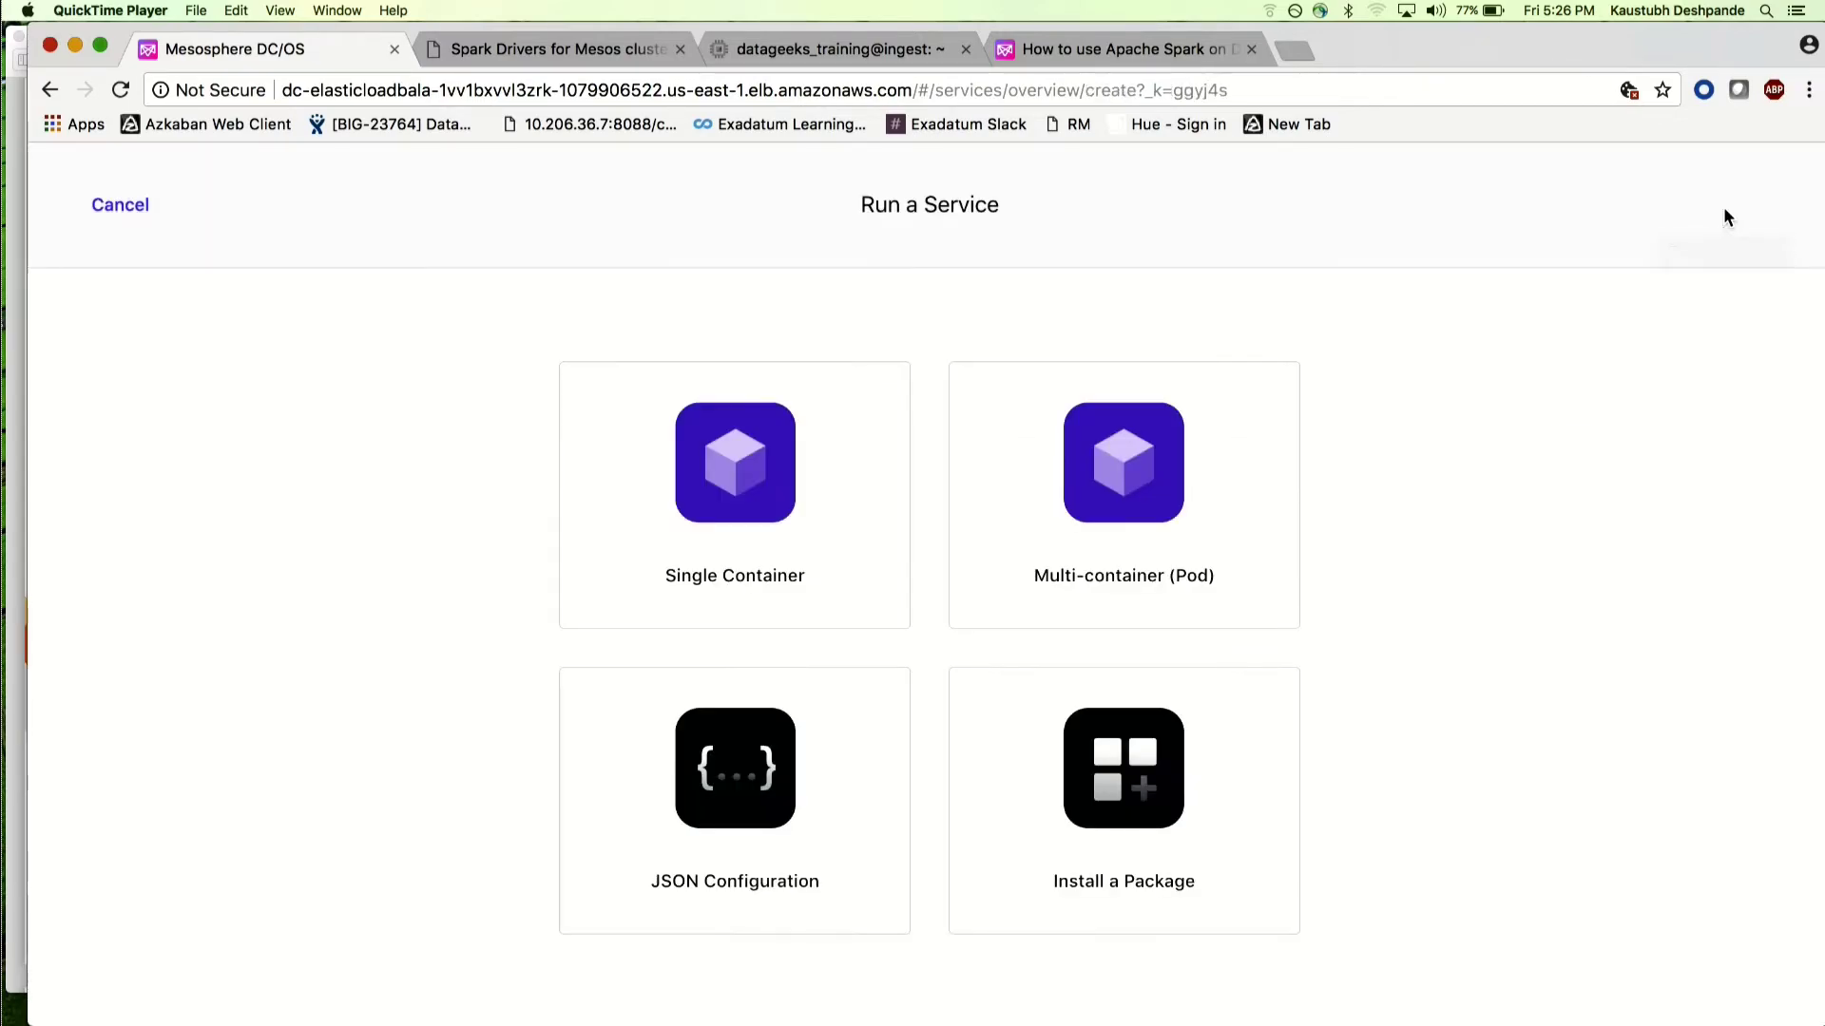
pyautogui.click(780, 486)
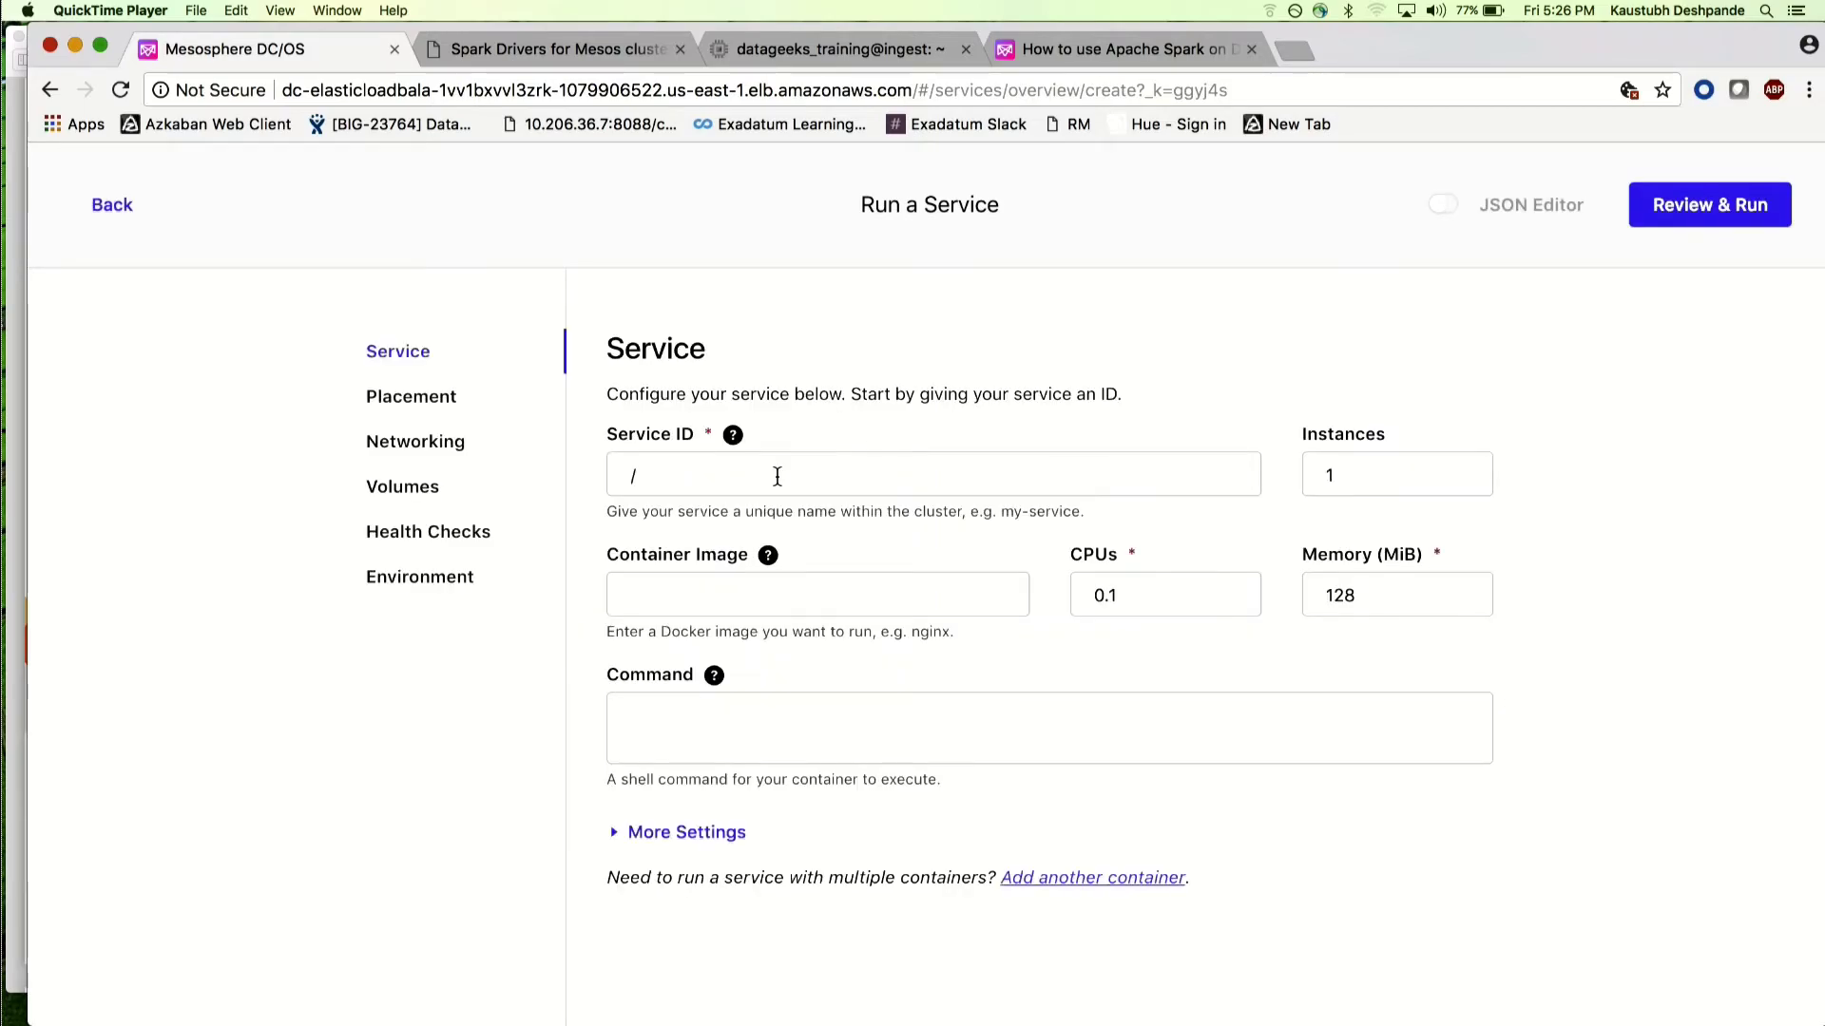
pyautogui.moveTo(1141, 1023)
pyautogui.click(1166, 994)
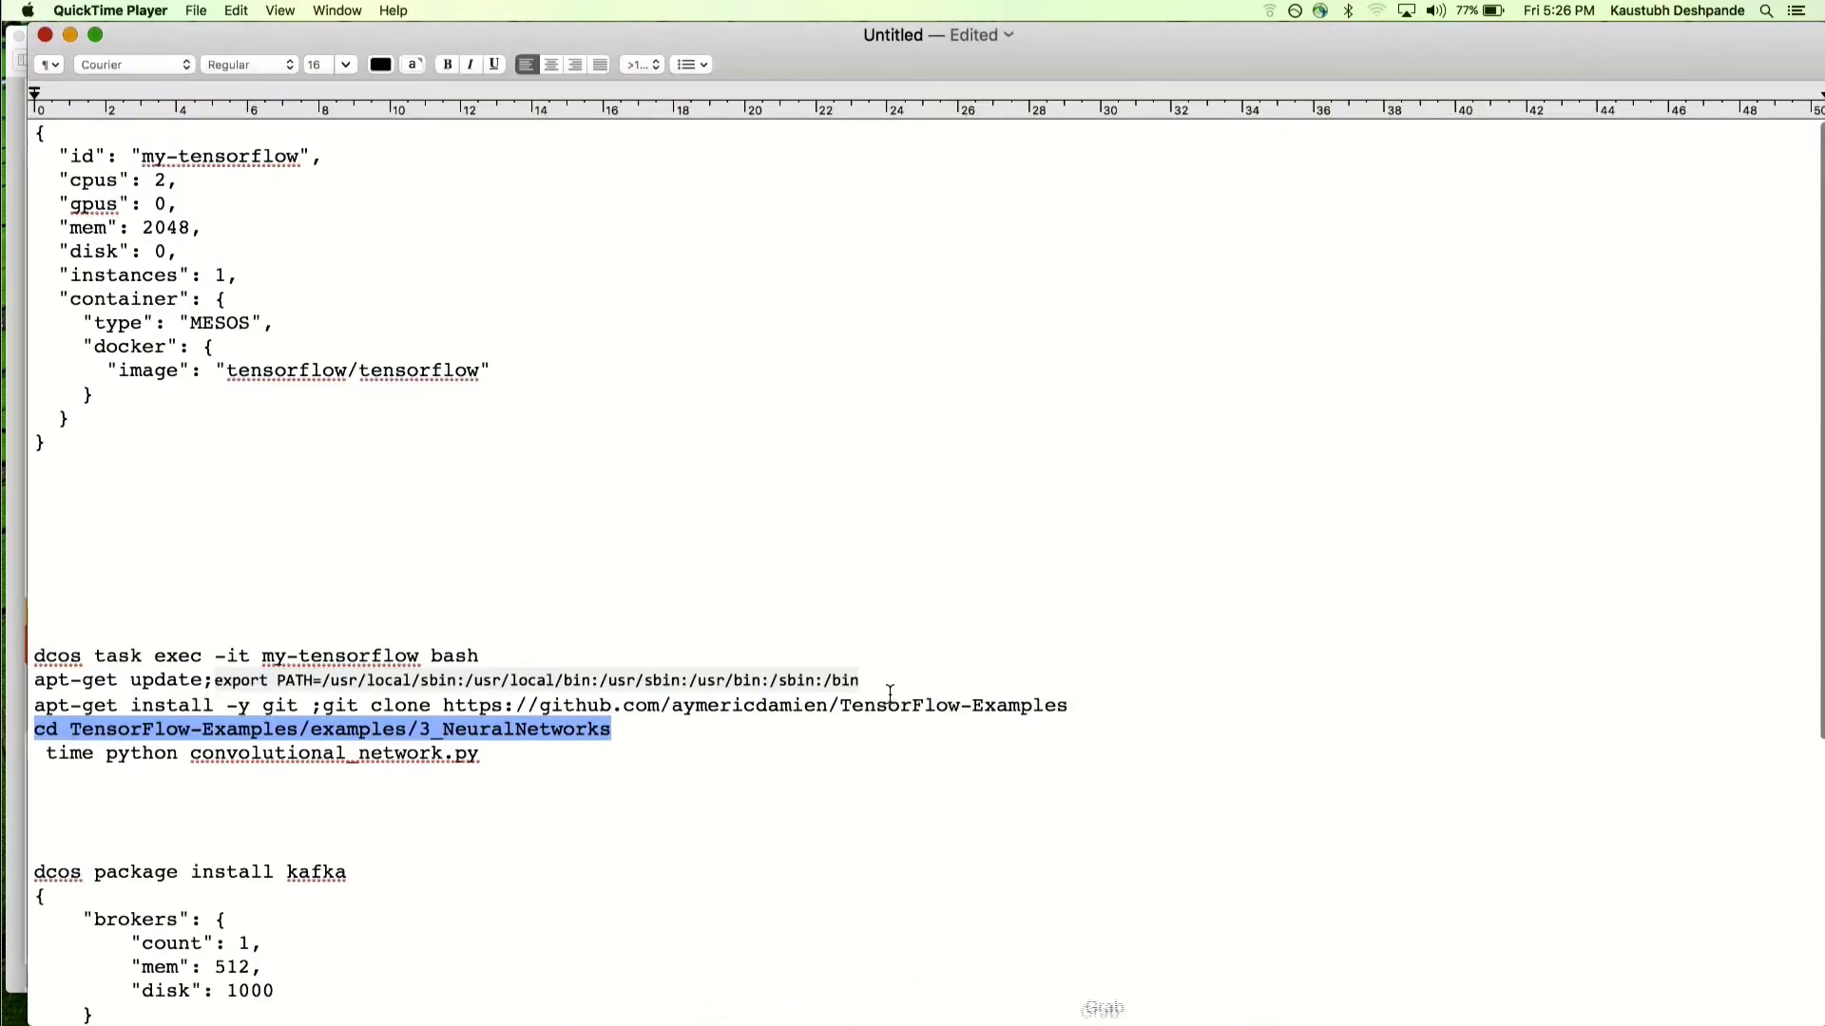
pyautogui.click(534, 489)
pyautogui.moveTo(45, 444); pyautogui.dragTo(31, 129)
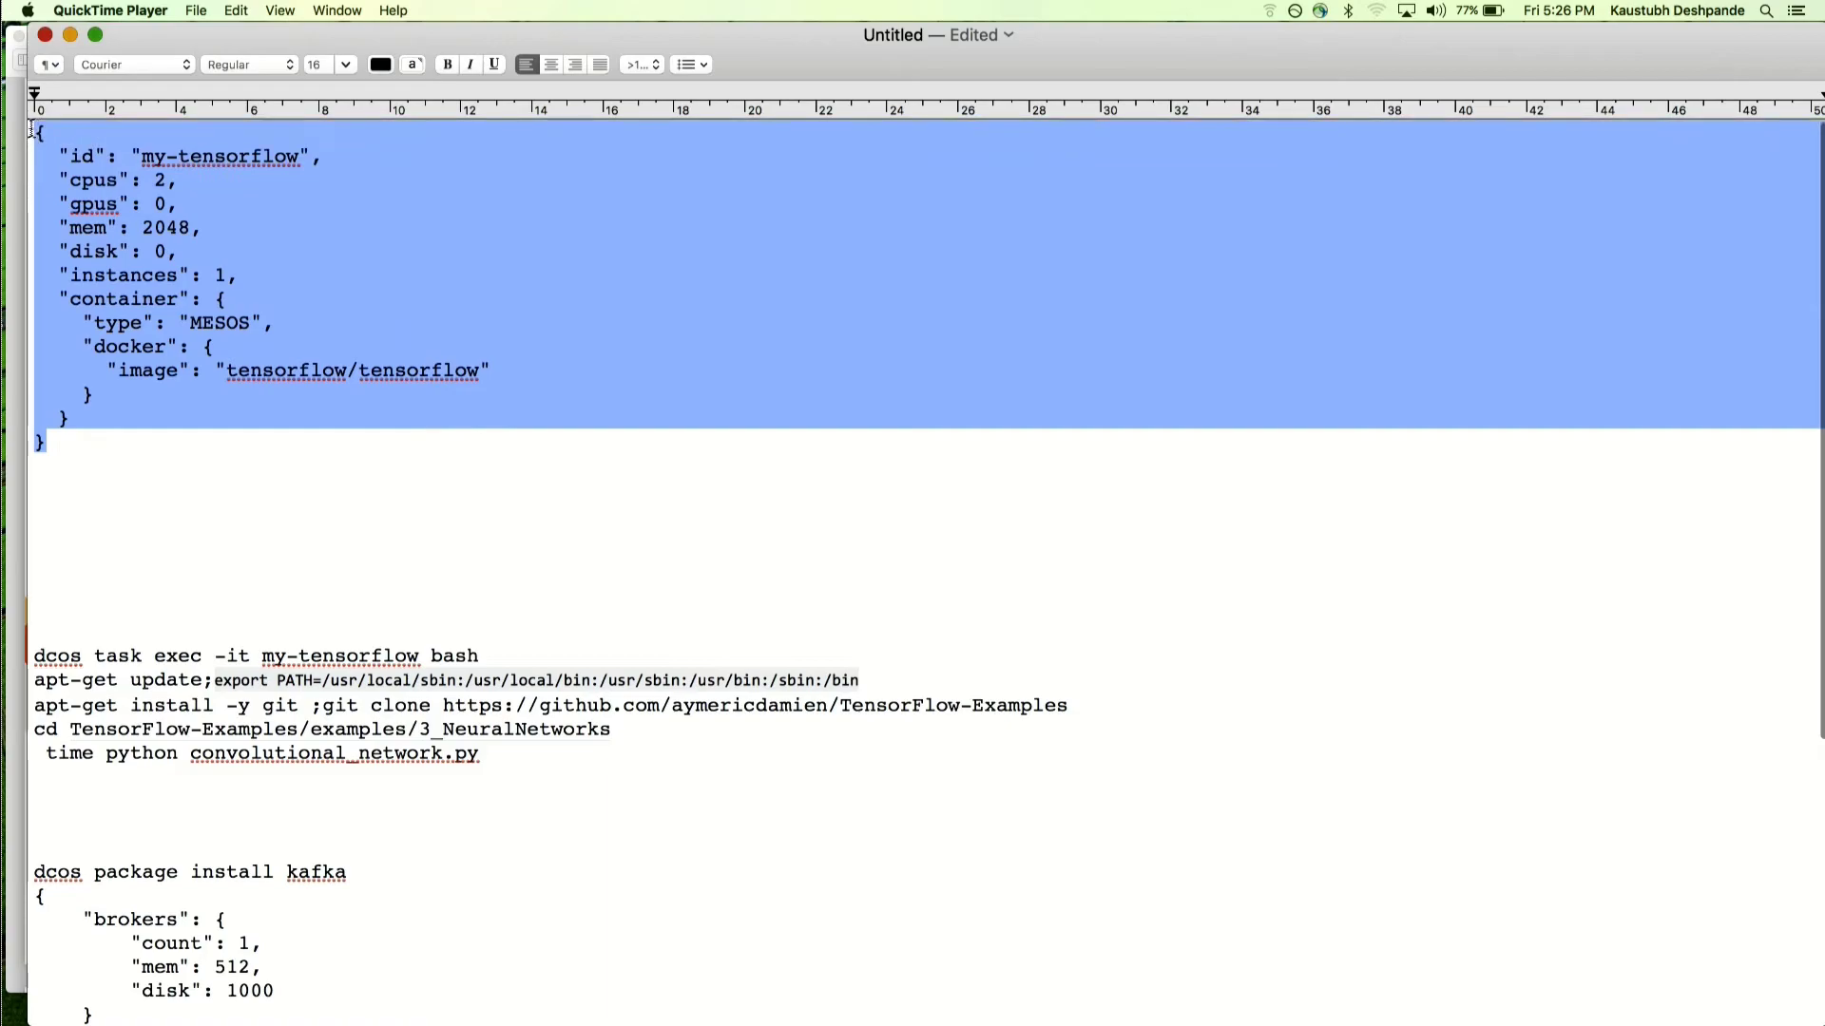
# Examine the id, cpus and mem values in the my-tensorflow JSON definition
pyautogui.click(118, 182)
pyautogui.moveTo(143, 159); pyautogui.dragTo(299, 157)
pyautogui.doubleClick(160, 181)
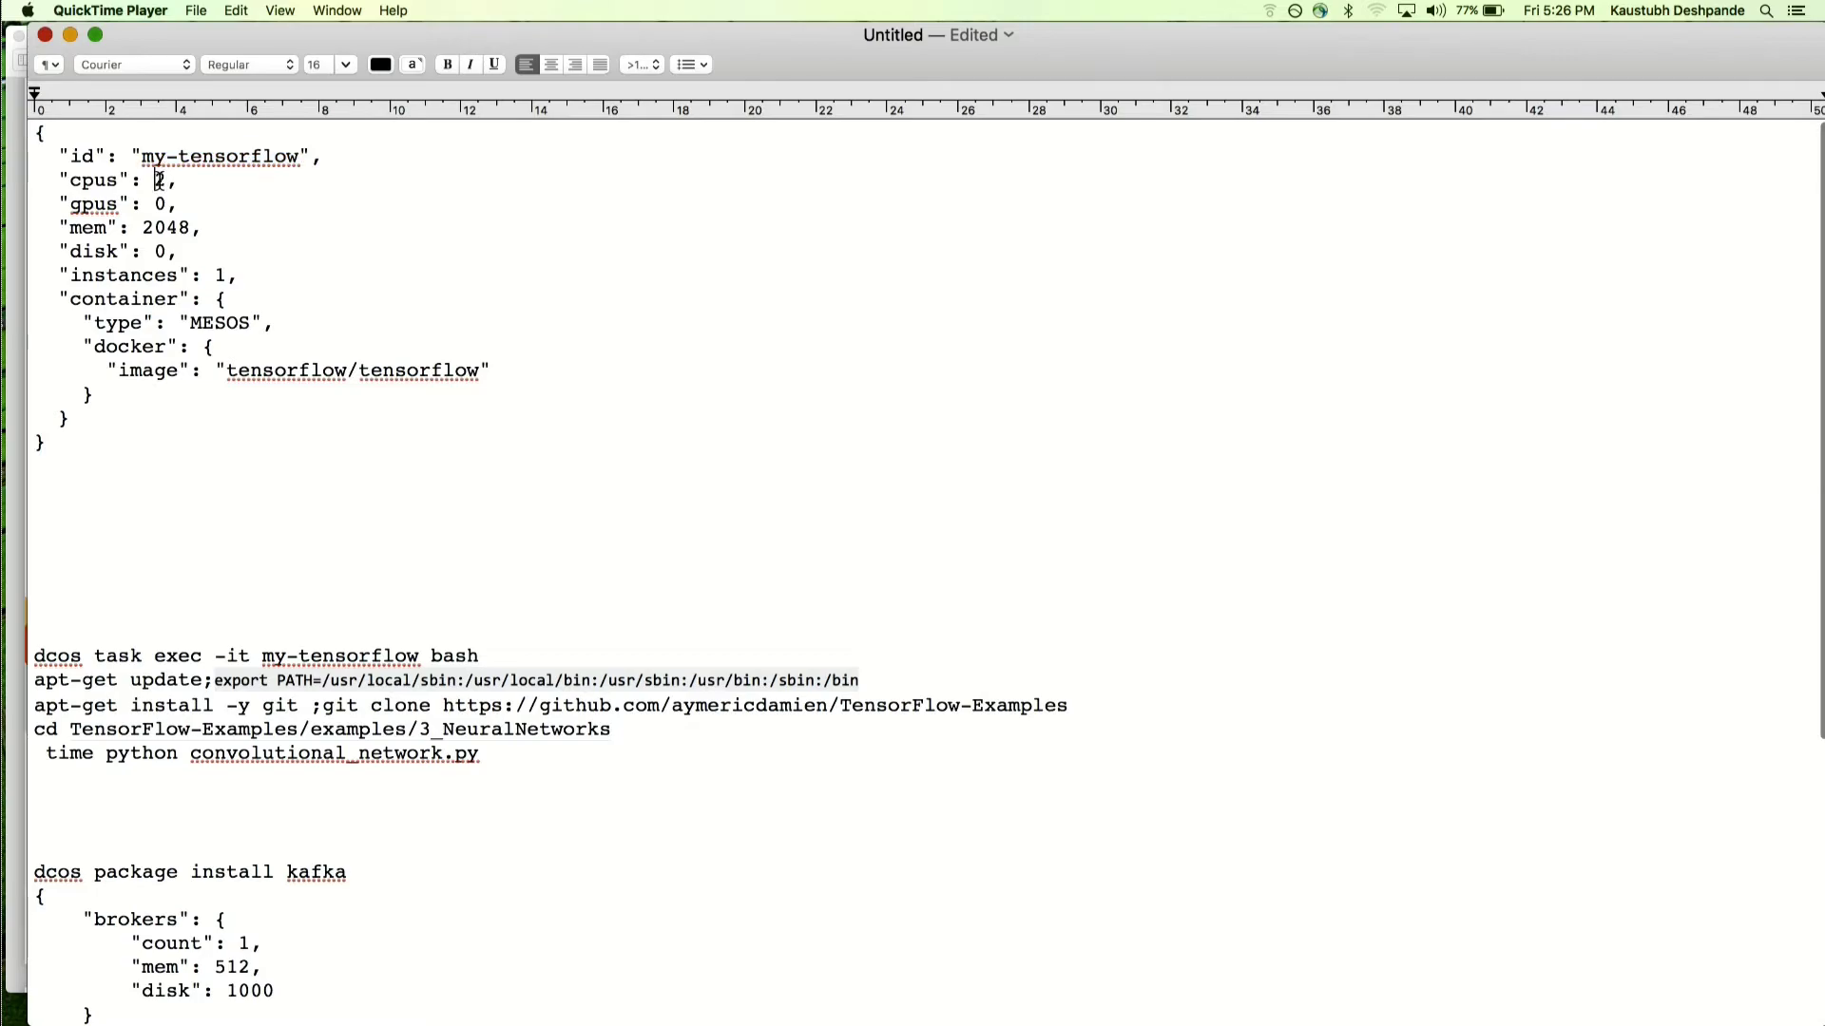
pyautogui.moveTo(144, 228); pyautogui.dragTo(187, 221)
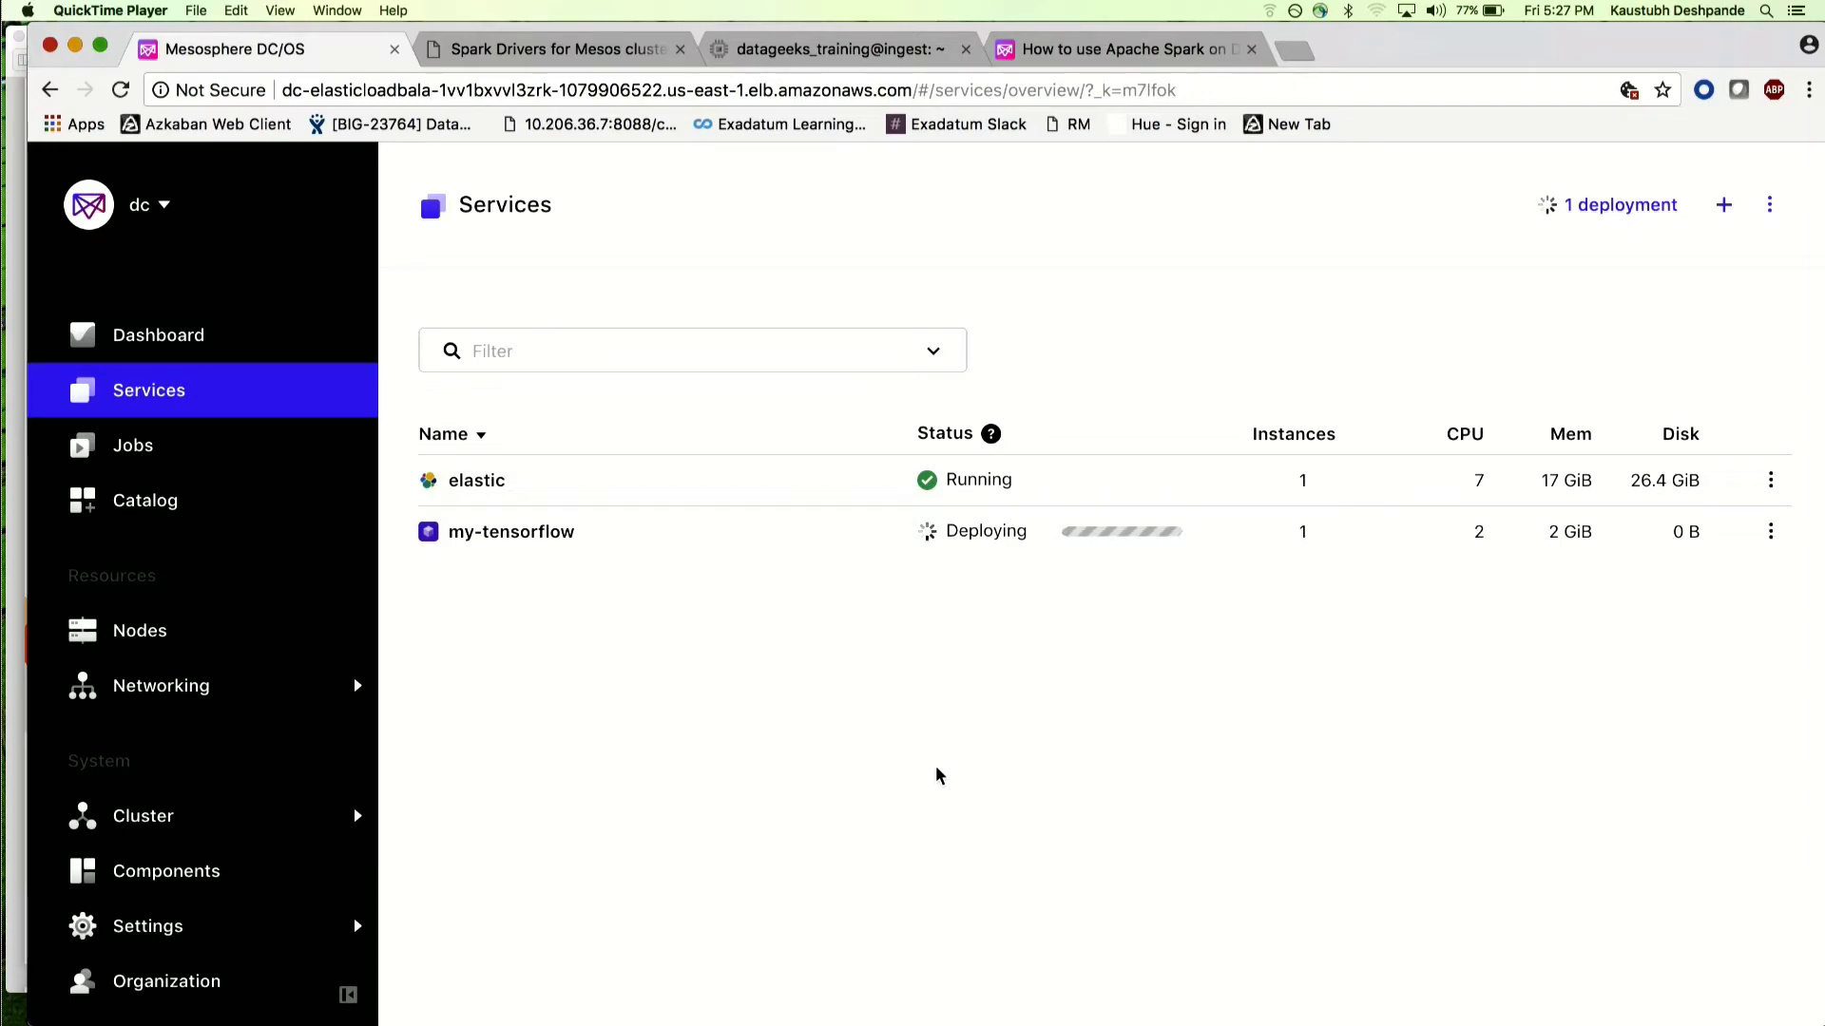
pyautogui.moveTo(938, 774)
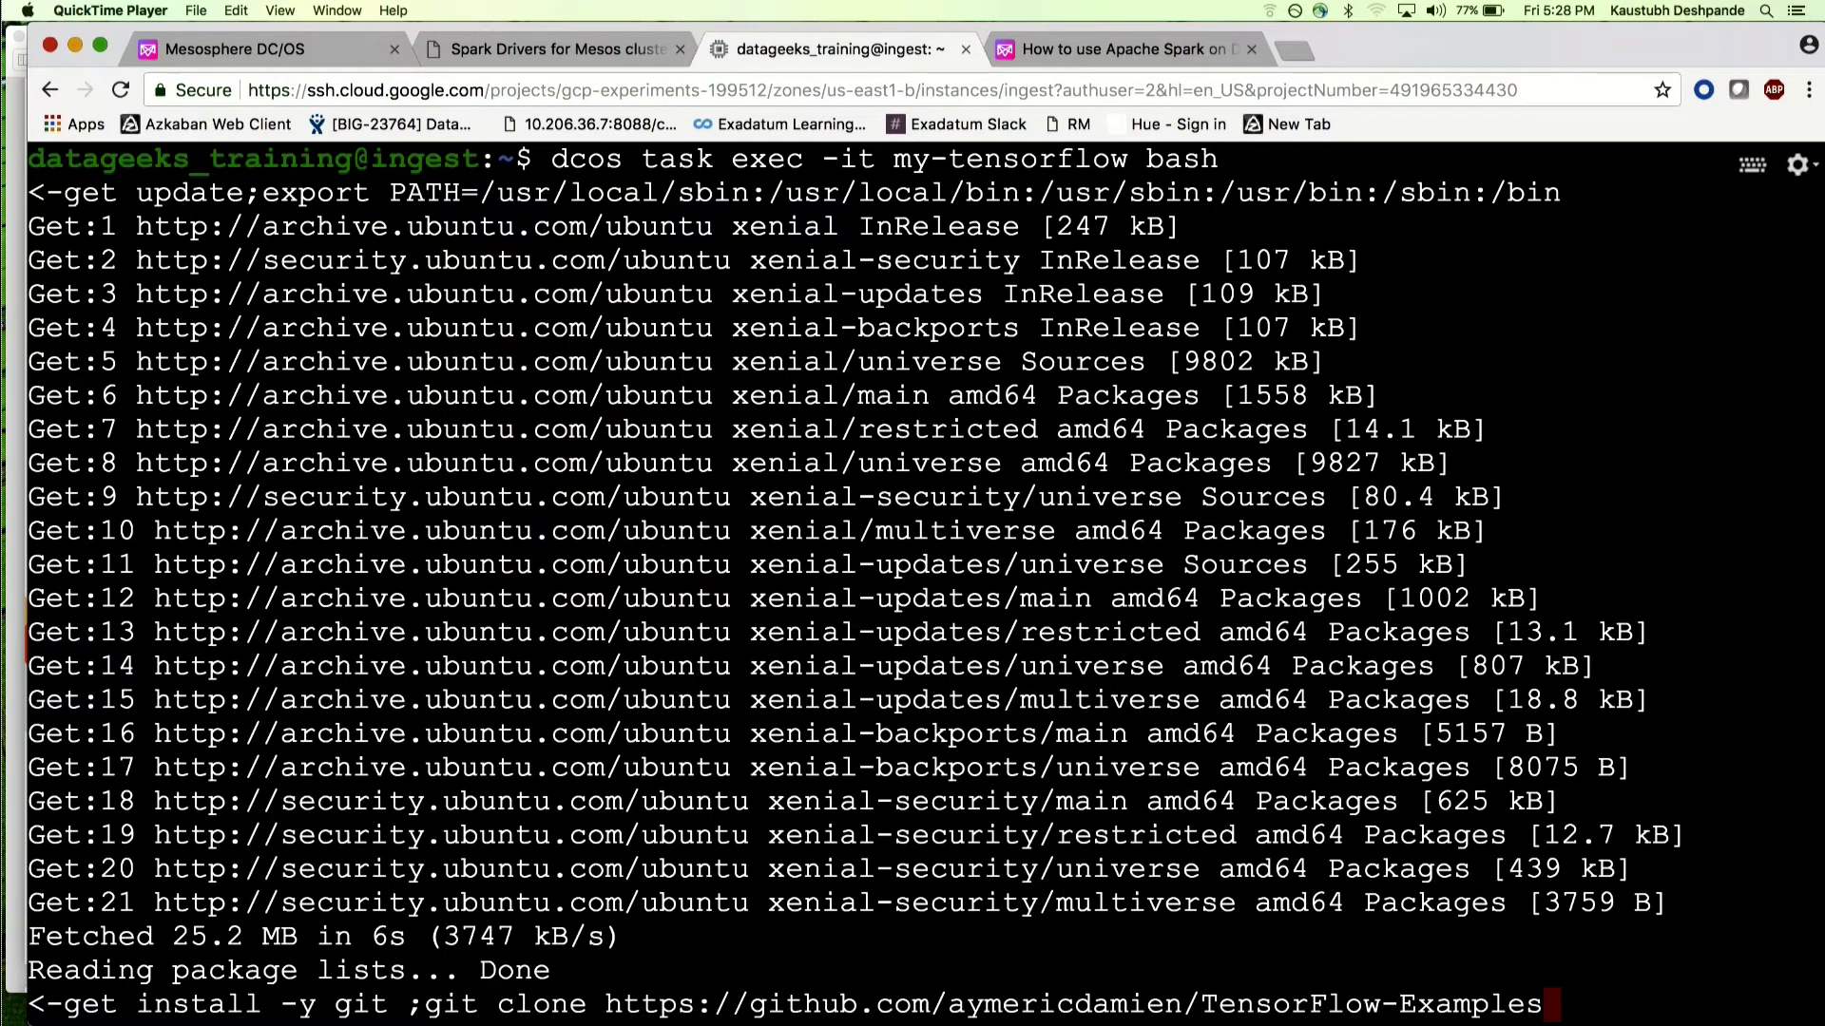
pyautogui.press('Return')
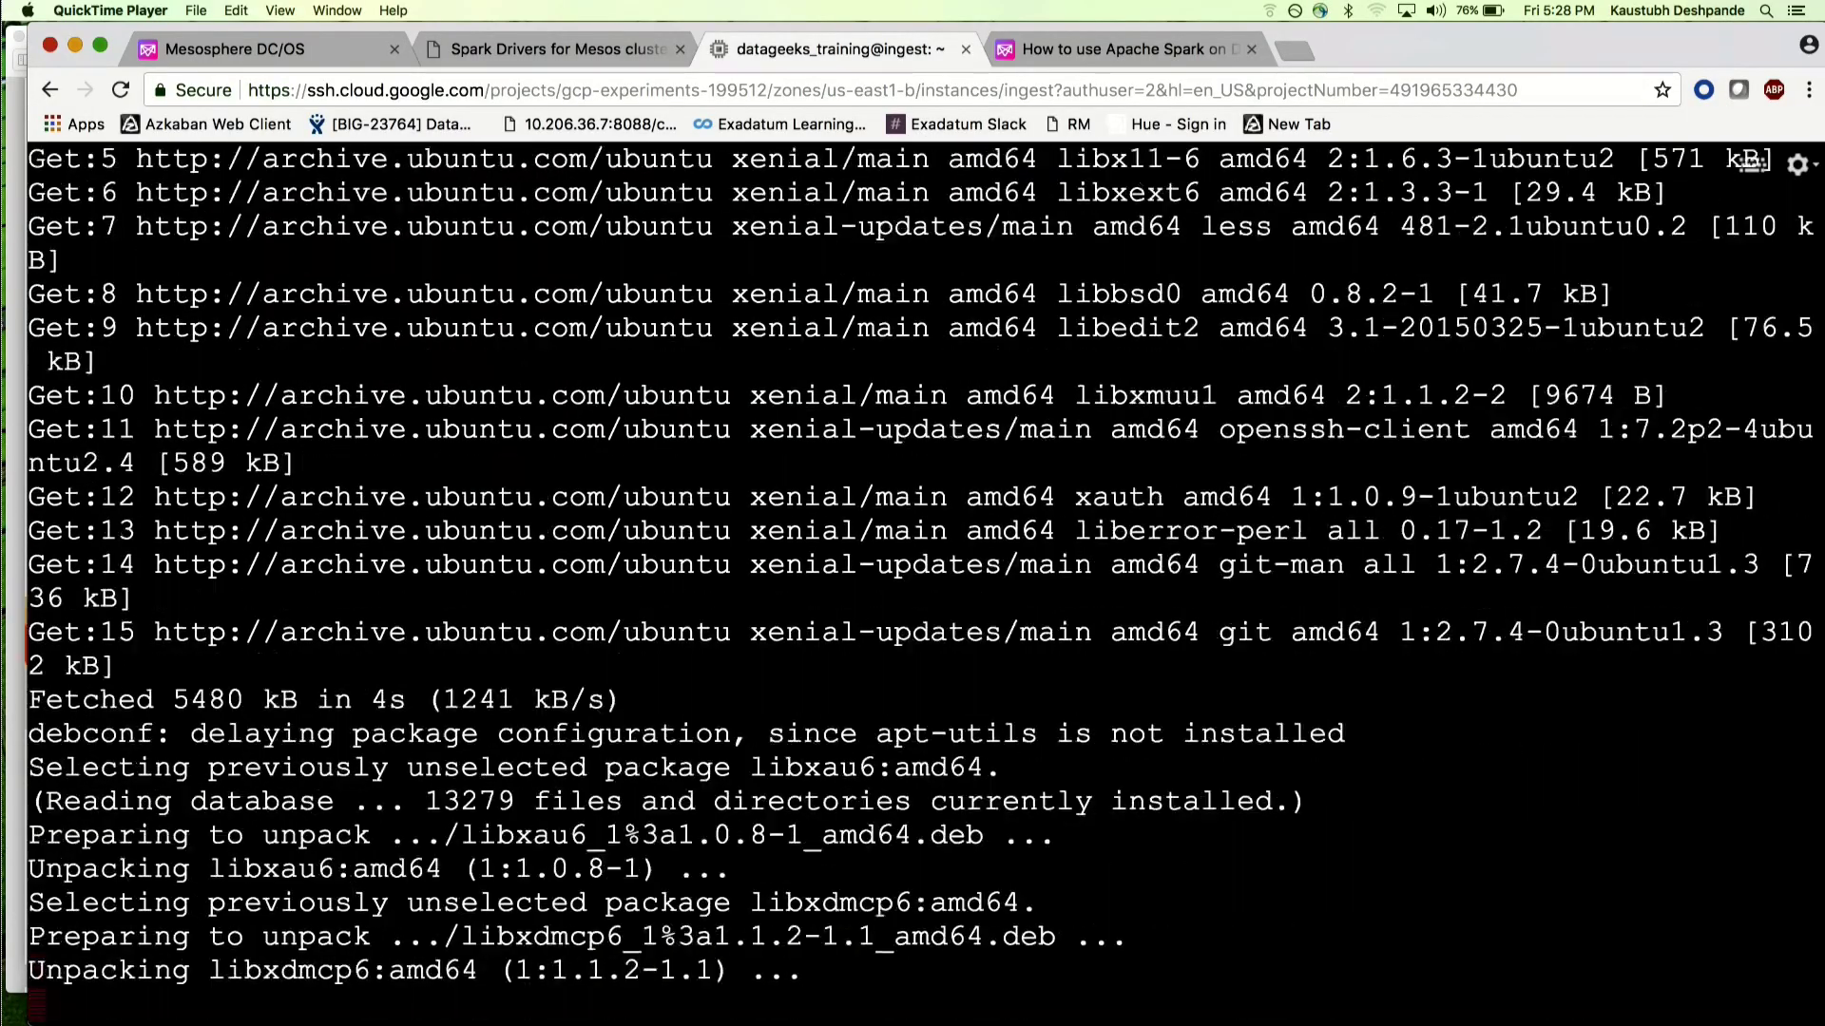
pyautogui.moveTo(1039, 1013)
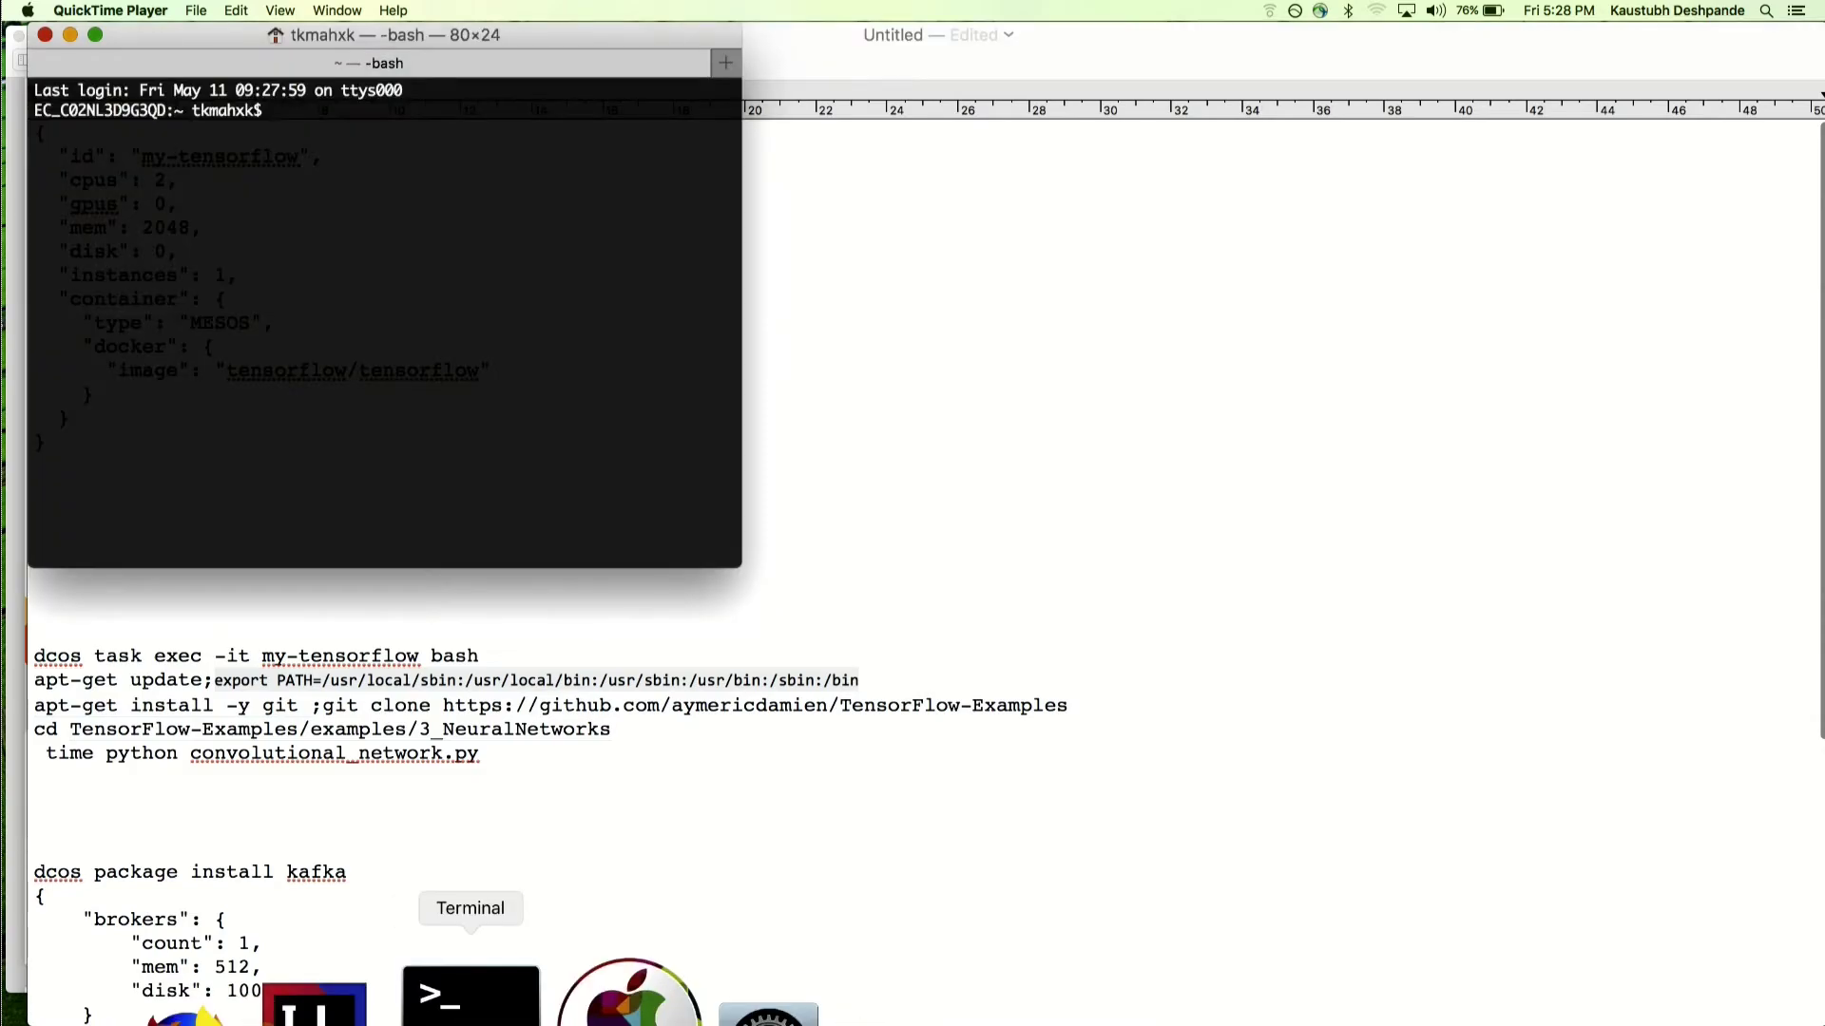
pyautogui.click(309, 998)
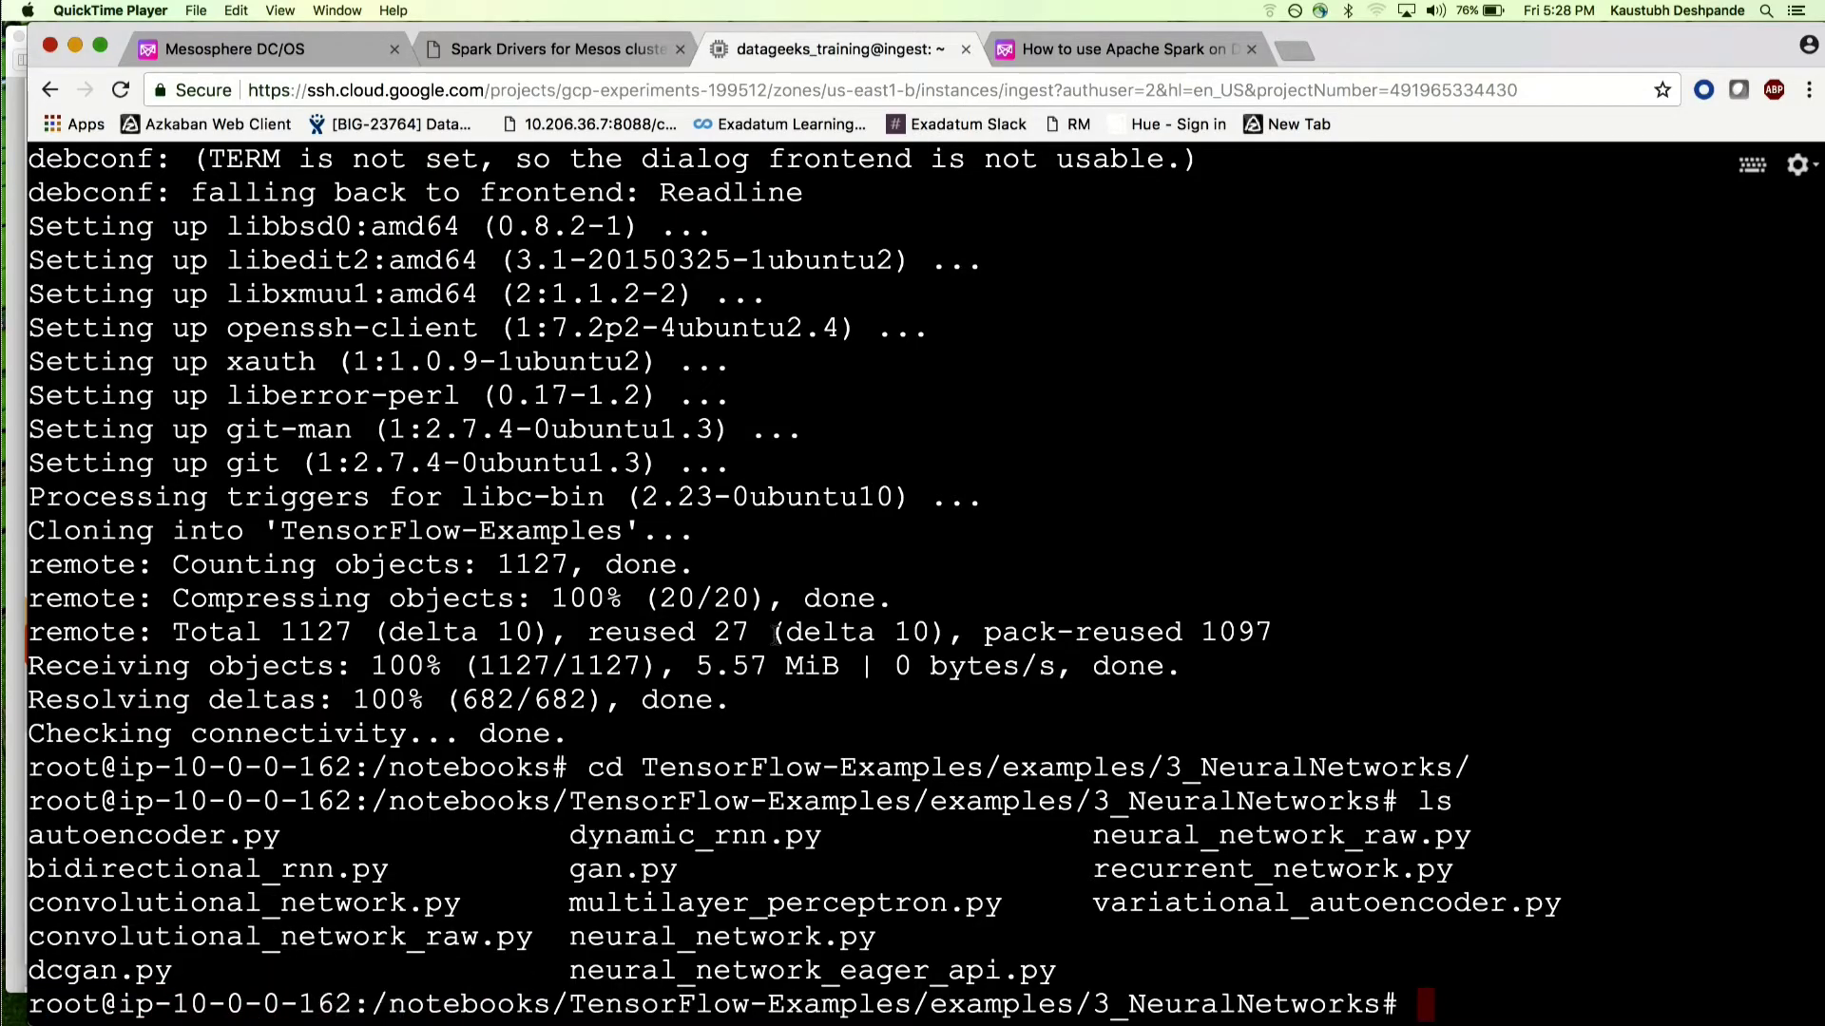